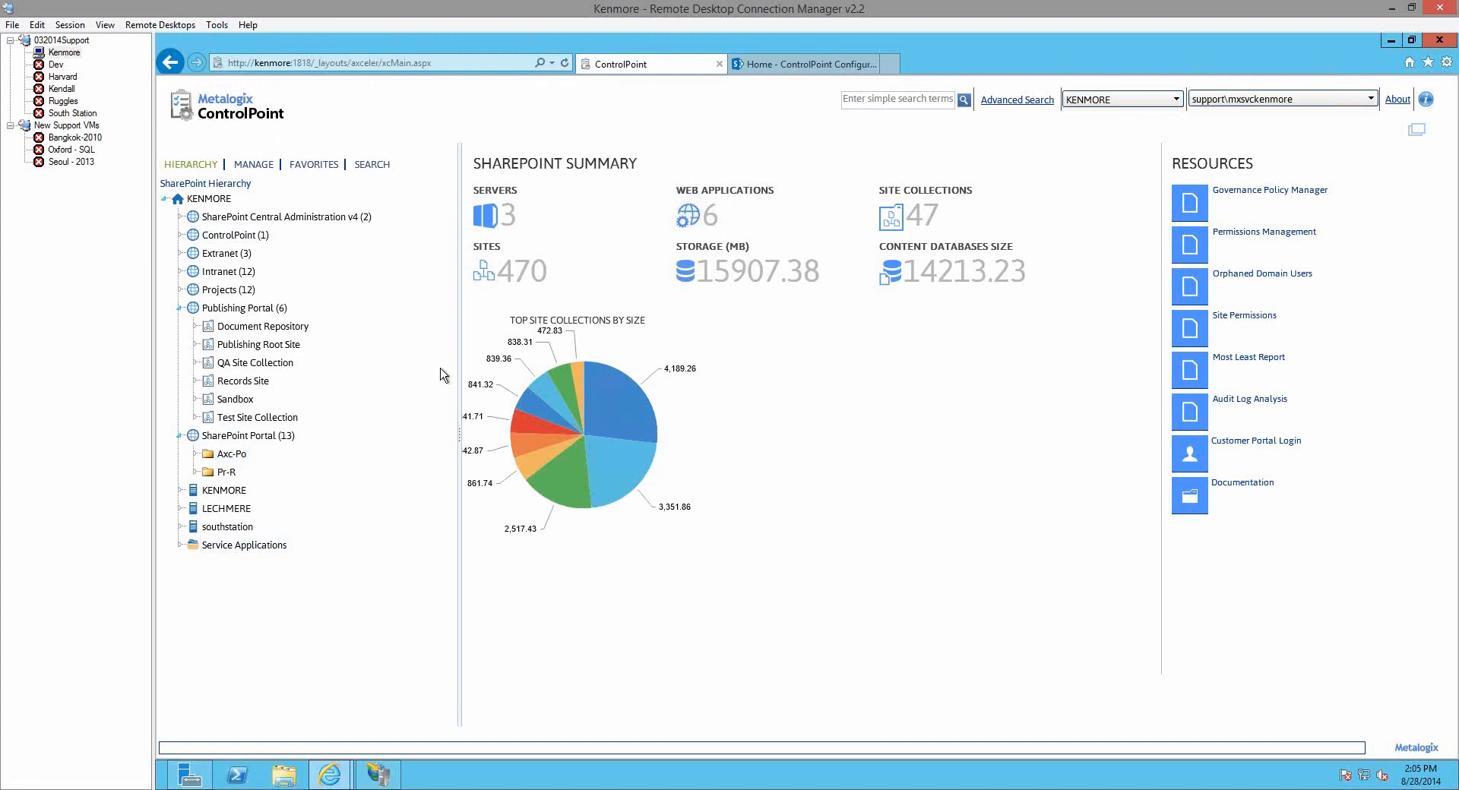
Expand the Axc-Po folder under SharePoint Portal and open the ControlPoint Settings list on the configuration site
left_click(196, 456)
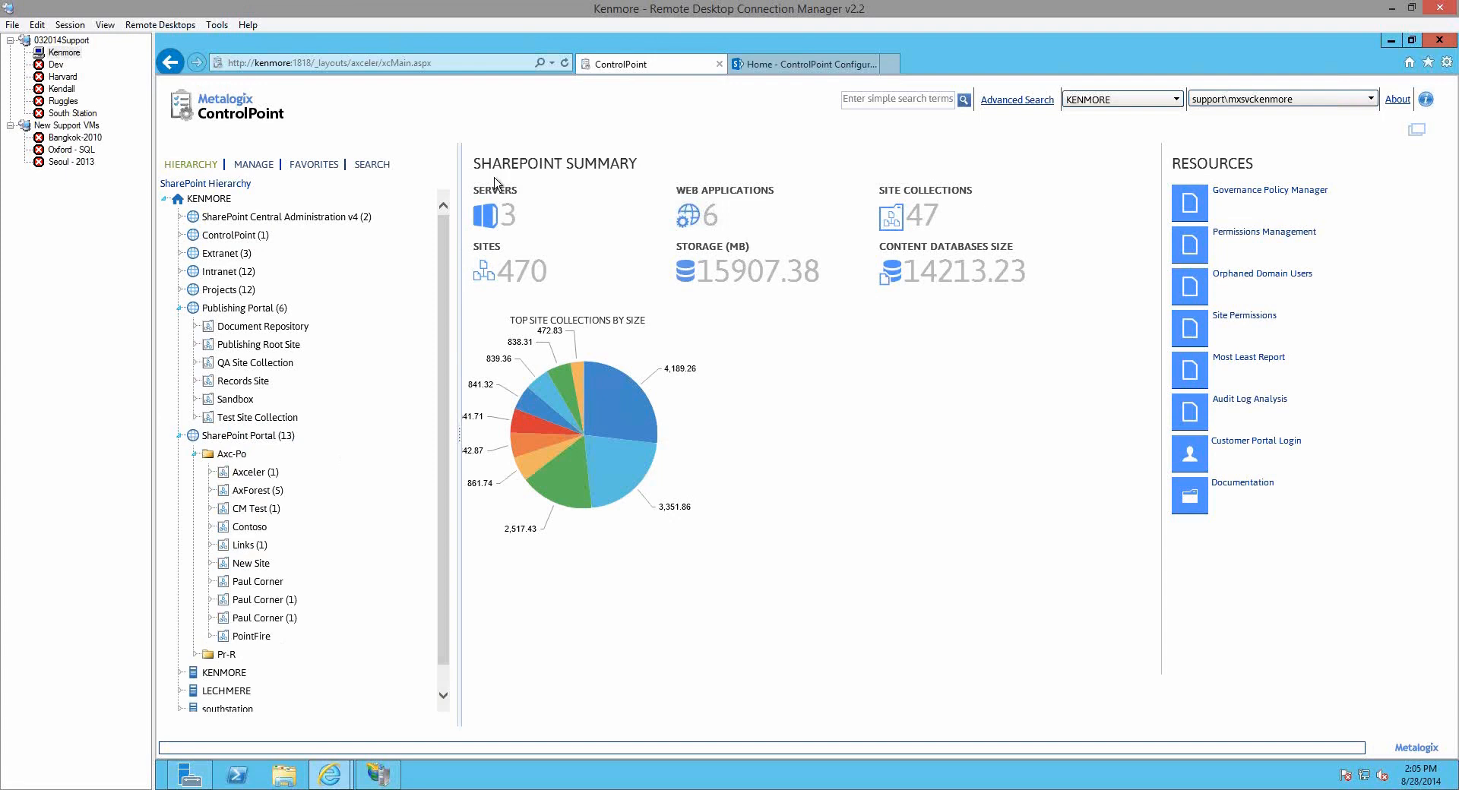
left_click(798, 66)
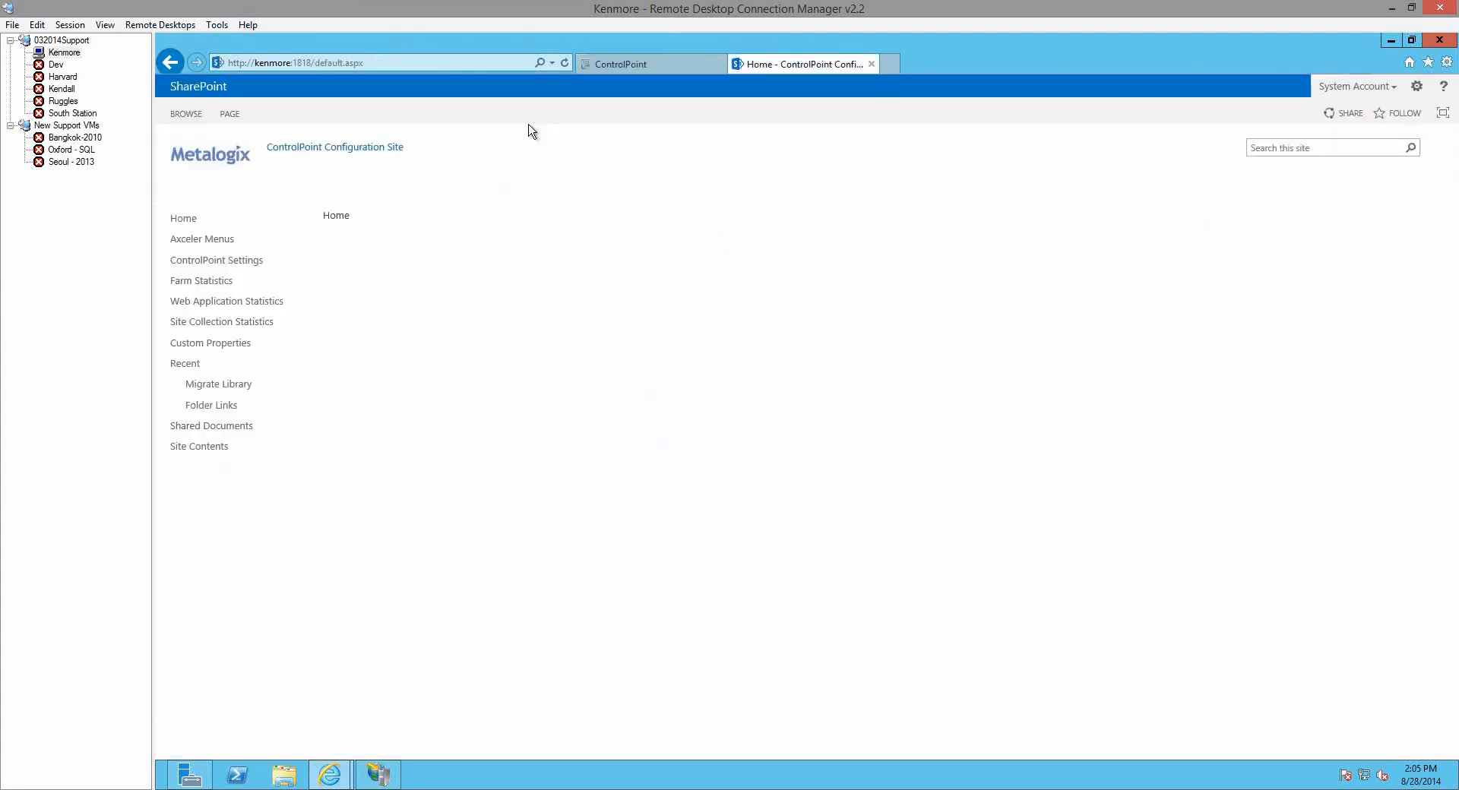
left_click(241, 266)
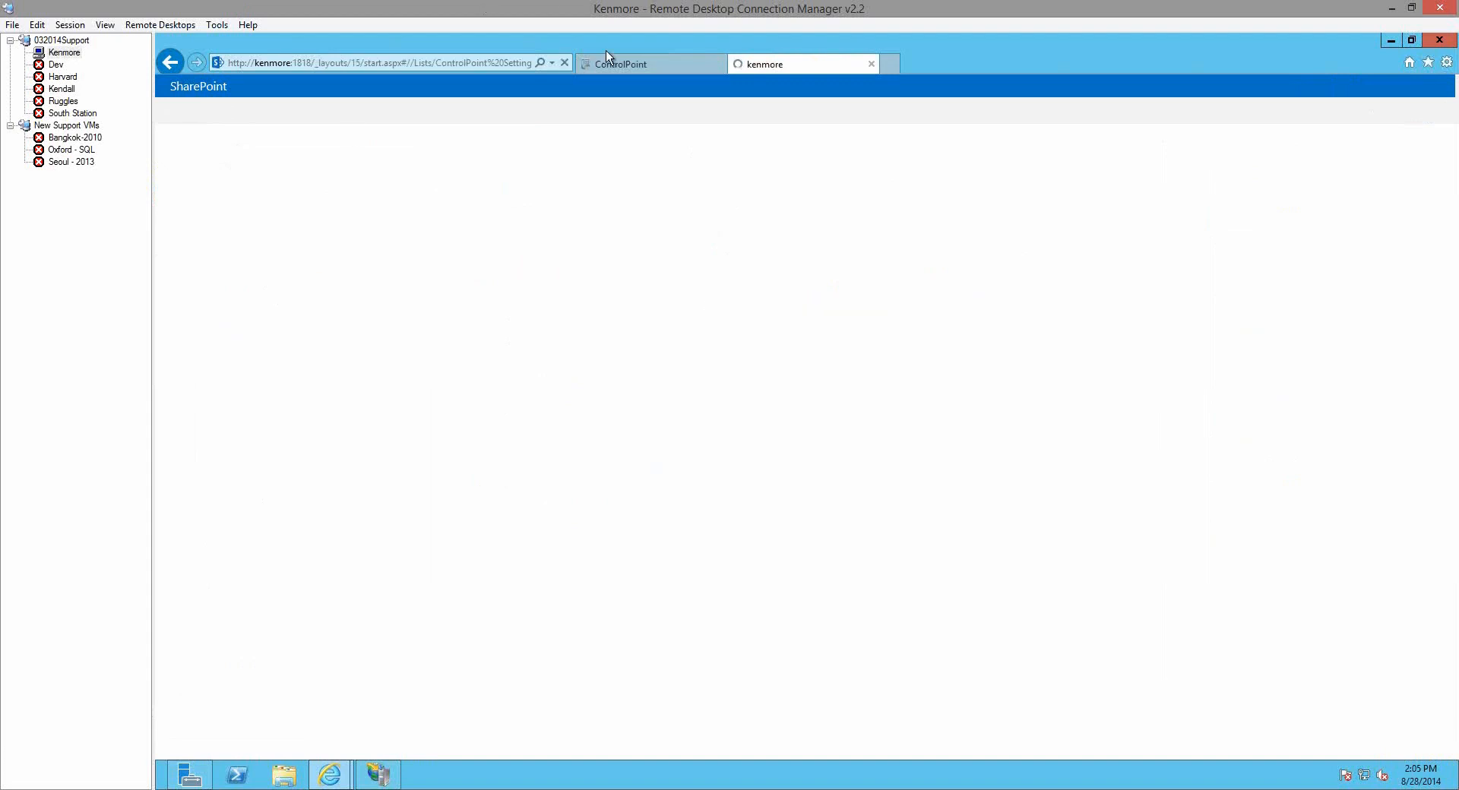
Back in the SharePoint hierarchy, expand the Pr-R folder down to the Lists node of the Root (23) root site
left_click(642, 65)
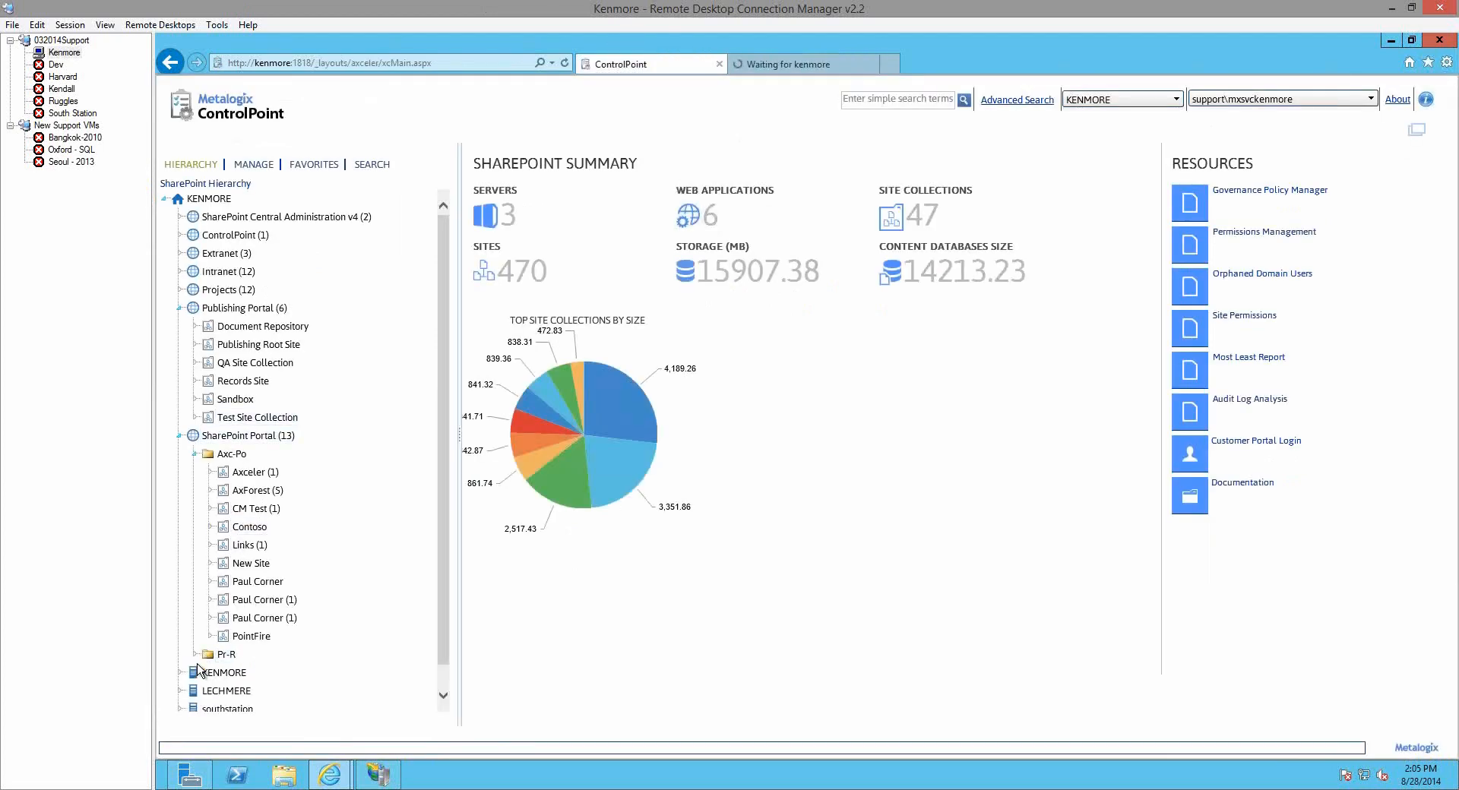
left_click(195, 654)
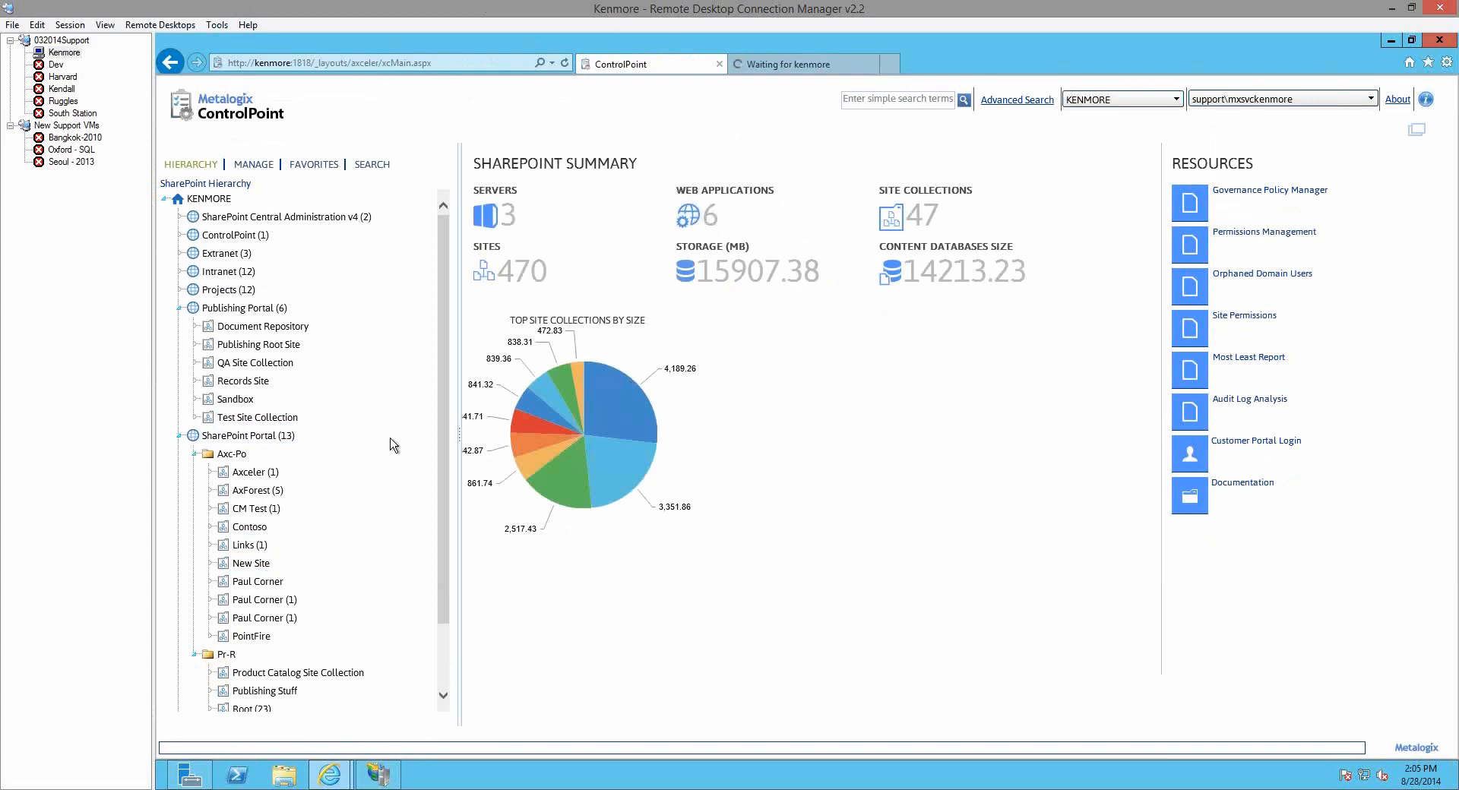
scroll(364, 510, "down", 2)
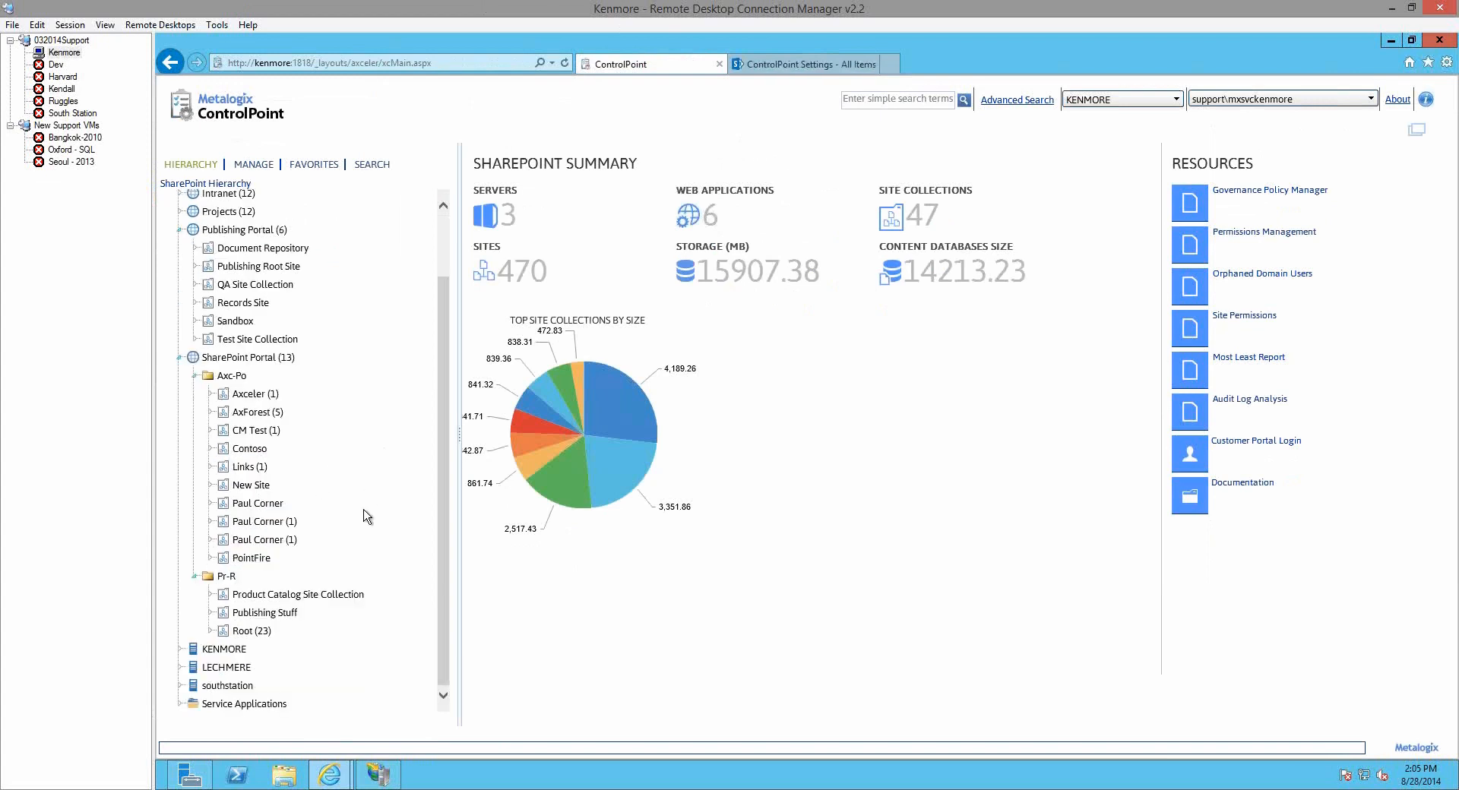
left_click(210, 631)
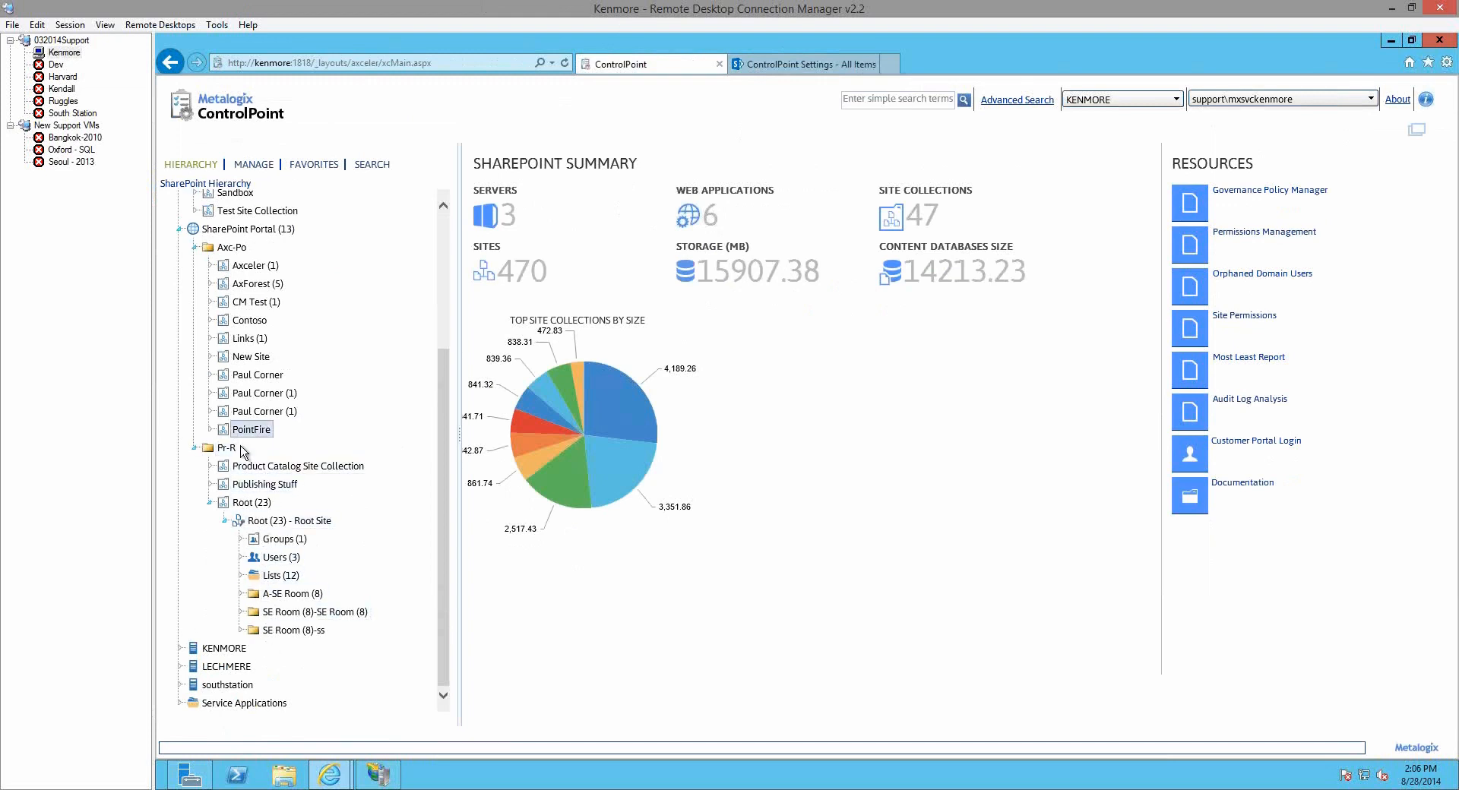
left_click(241, 576)
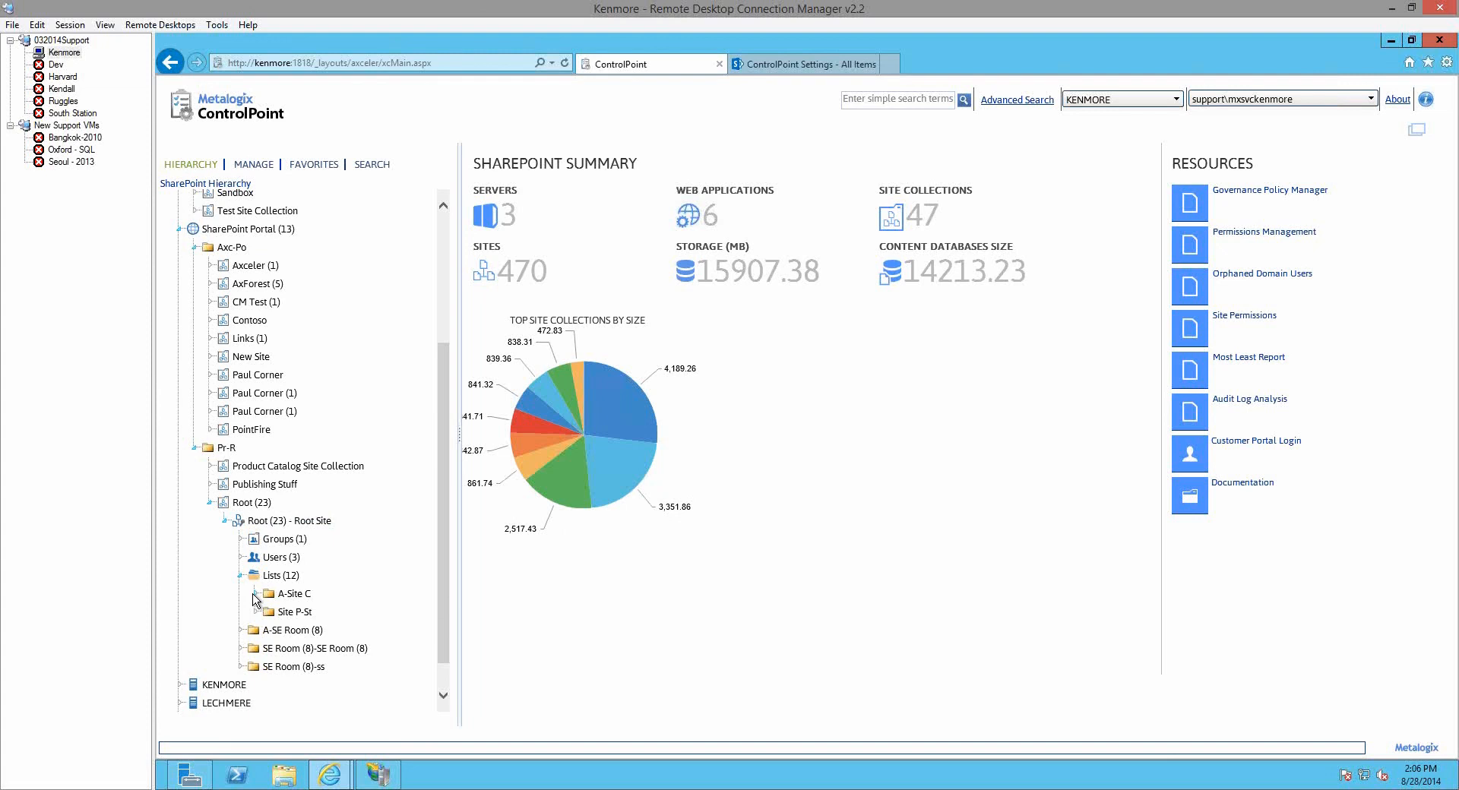
Expand the Navigation category in ControlPoint Settings to review NAVCAP, and return to the hierarchy to compare its grouped folders
left_click(796, 64)
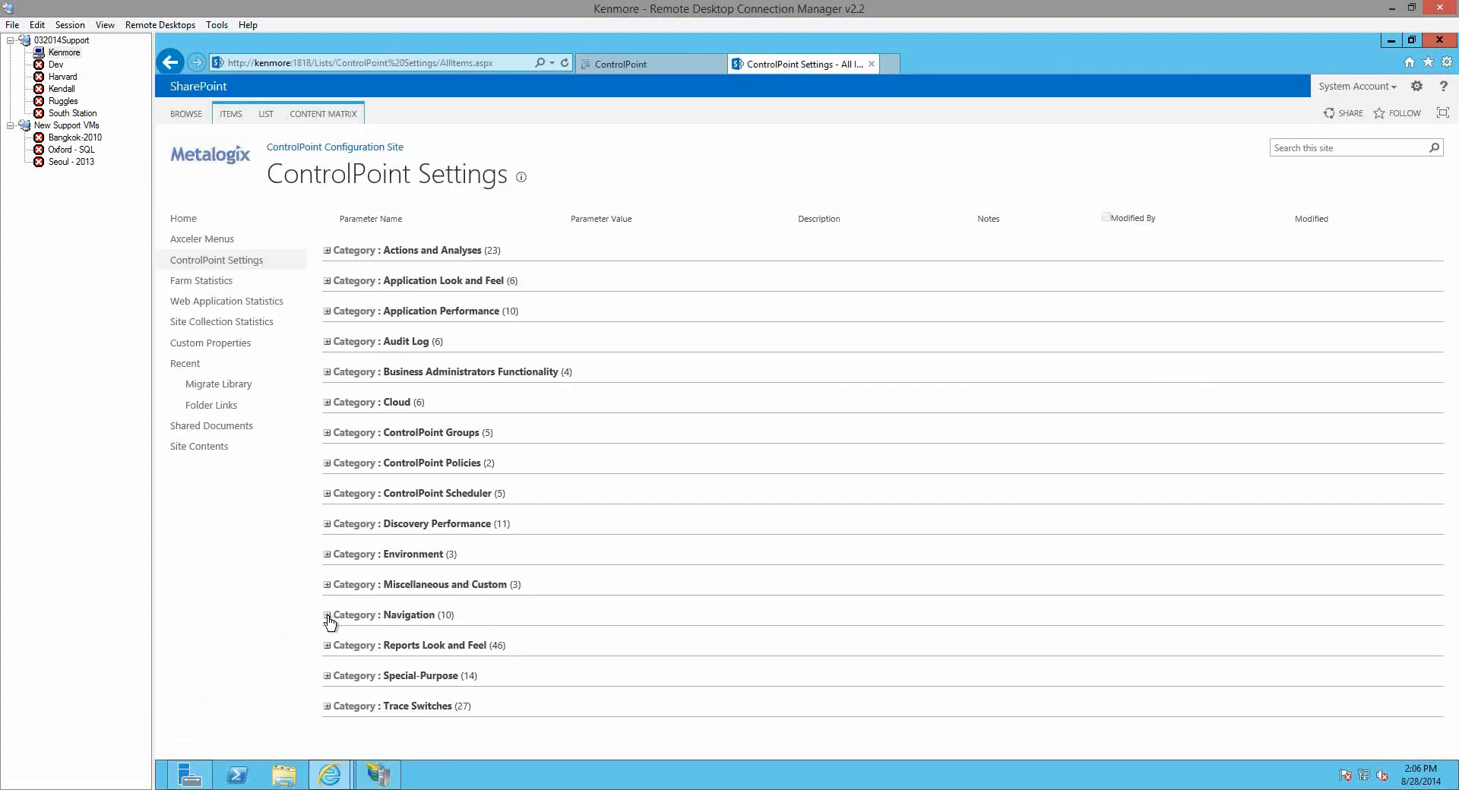
left_click(328, 616)
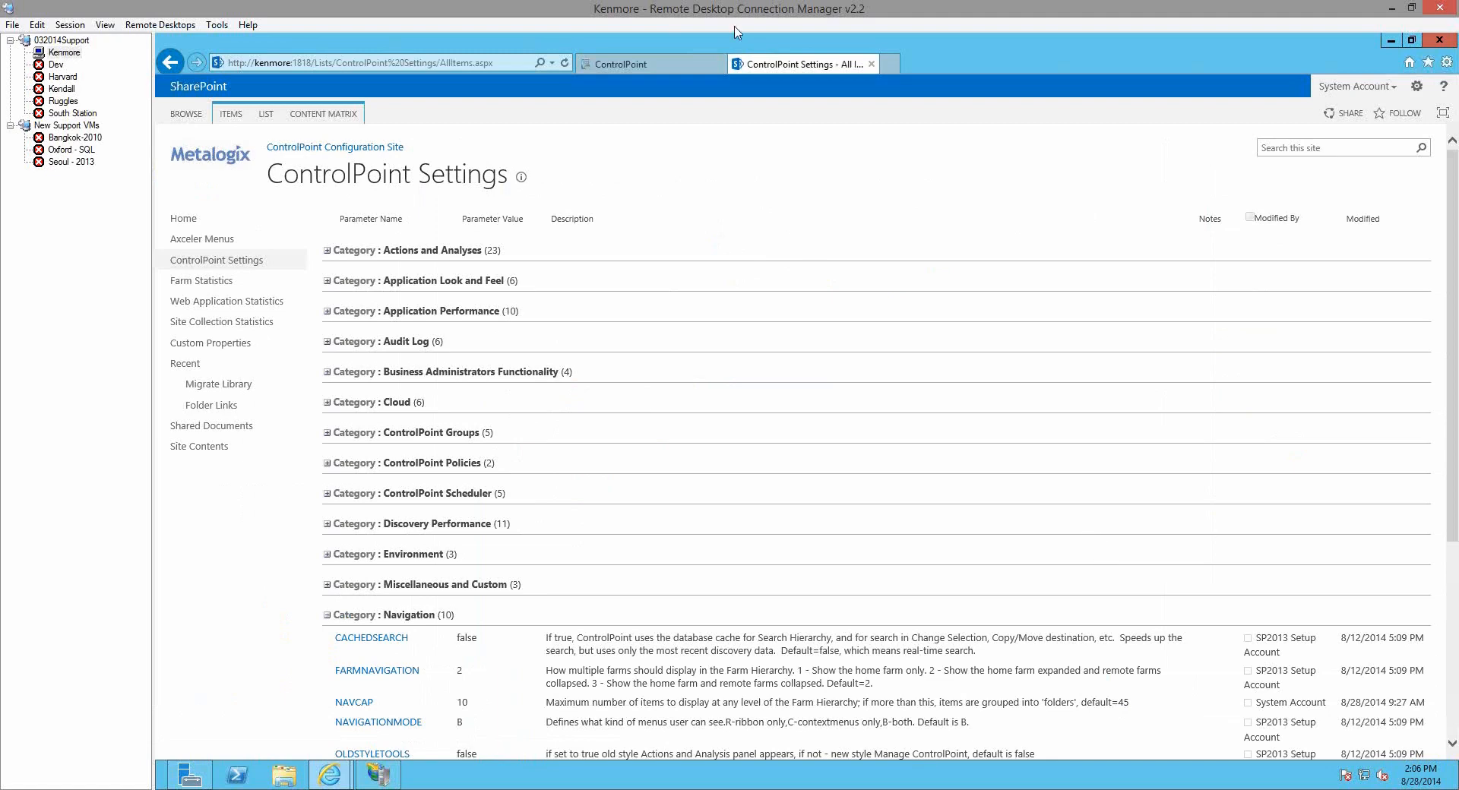
left_click(686, 64)
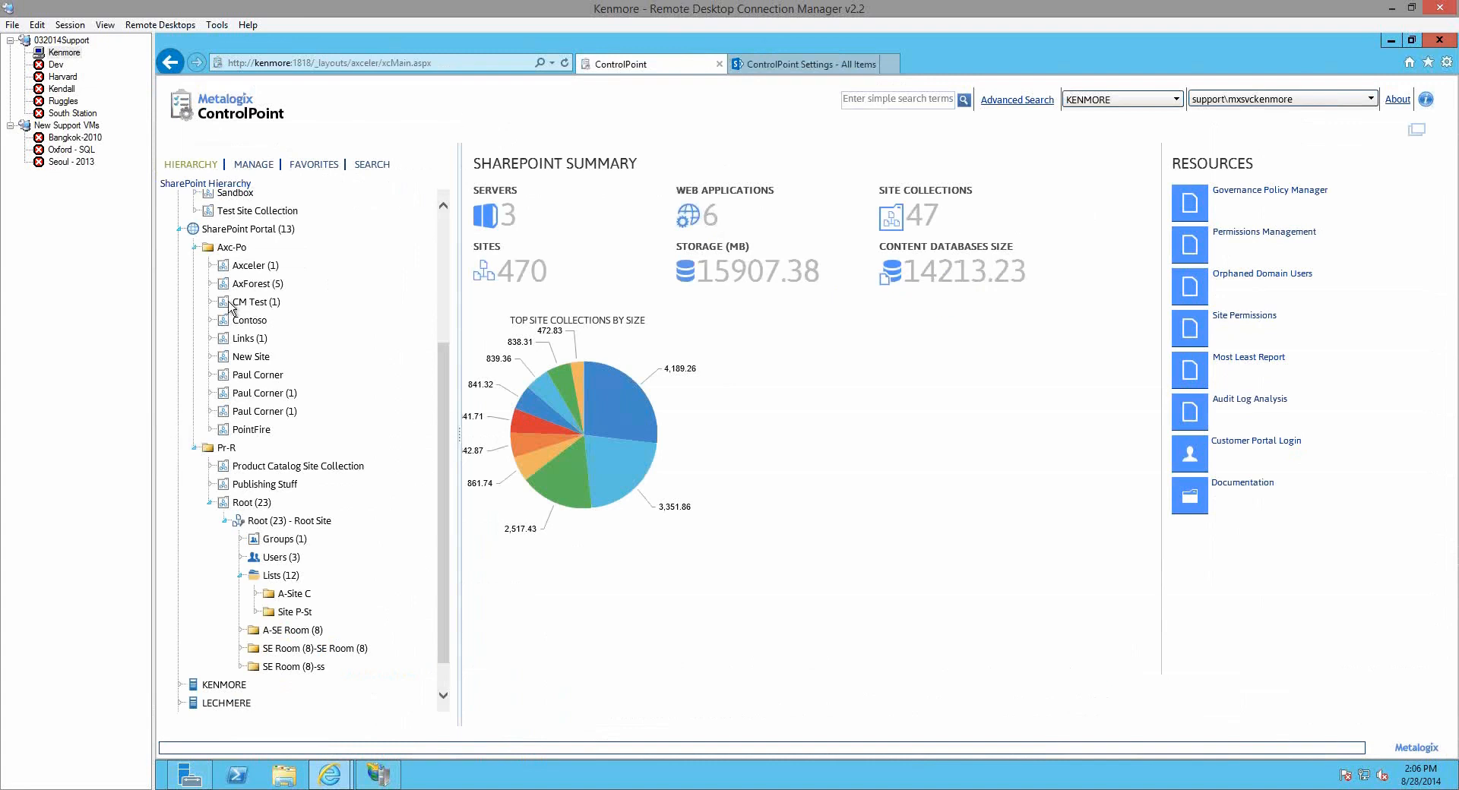
mouse_move(635, 391)
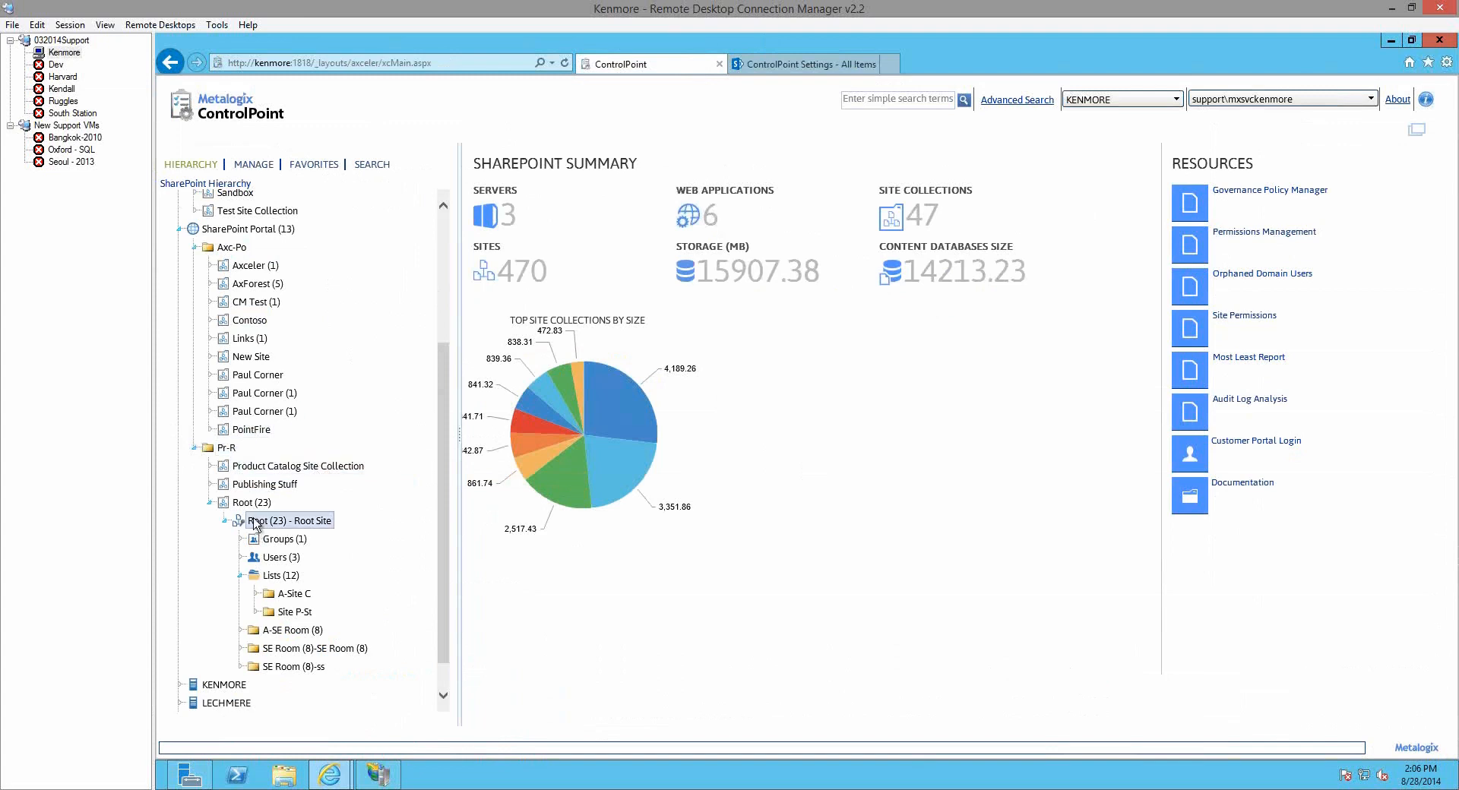
mouse_move(520, 440)
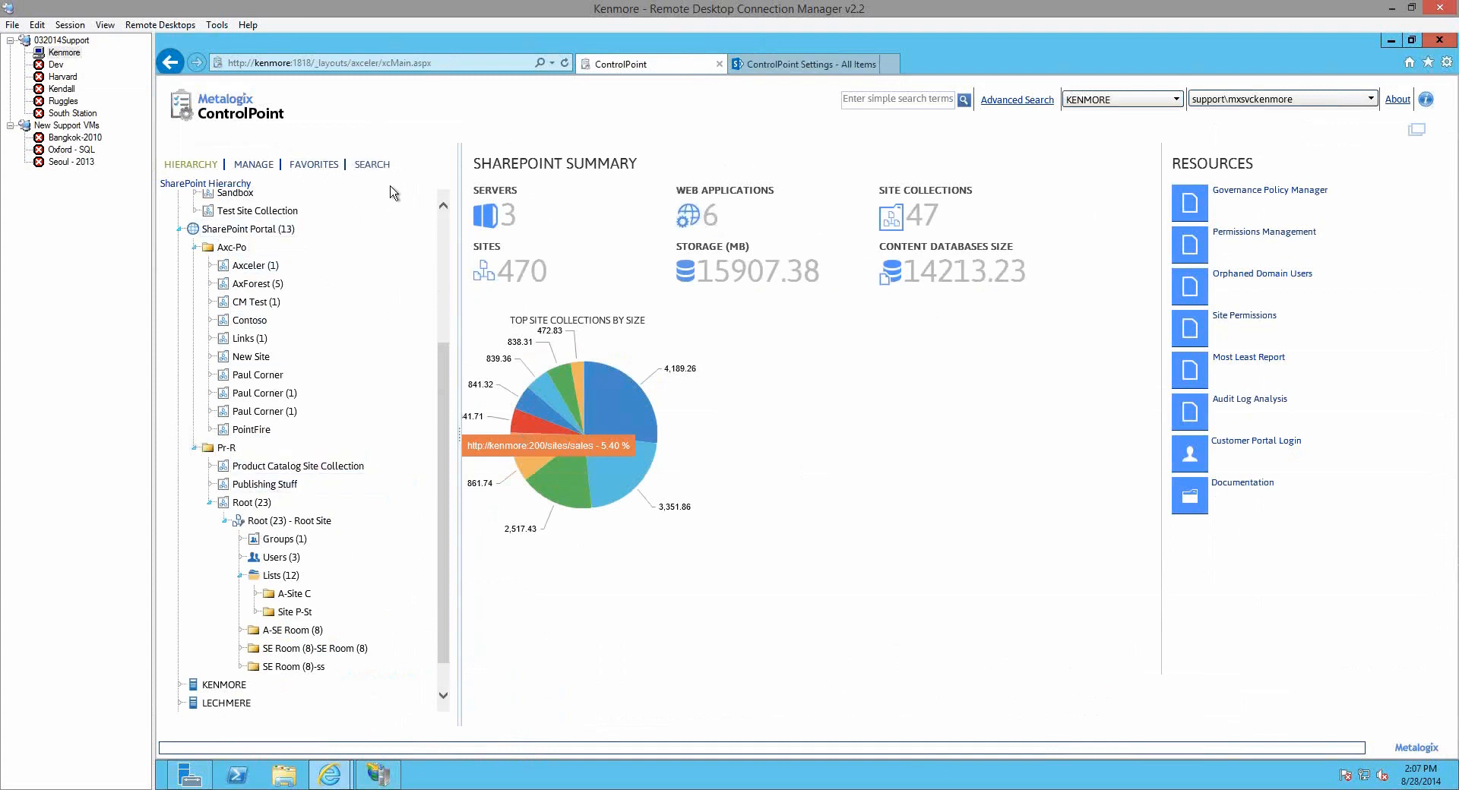
Search the SharePoint hierarchy for items named Axceler
left_click(375, 167)
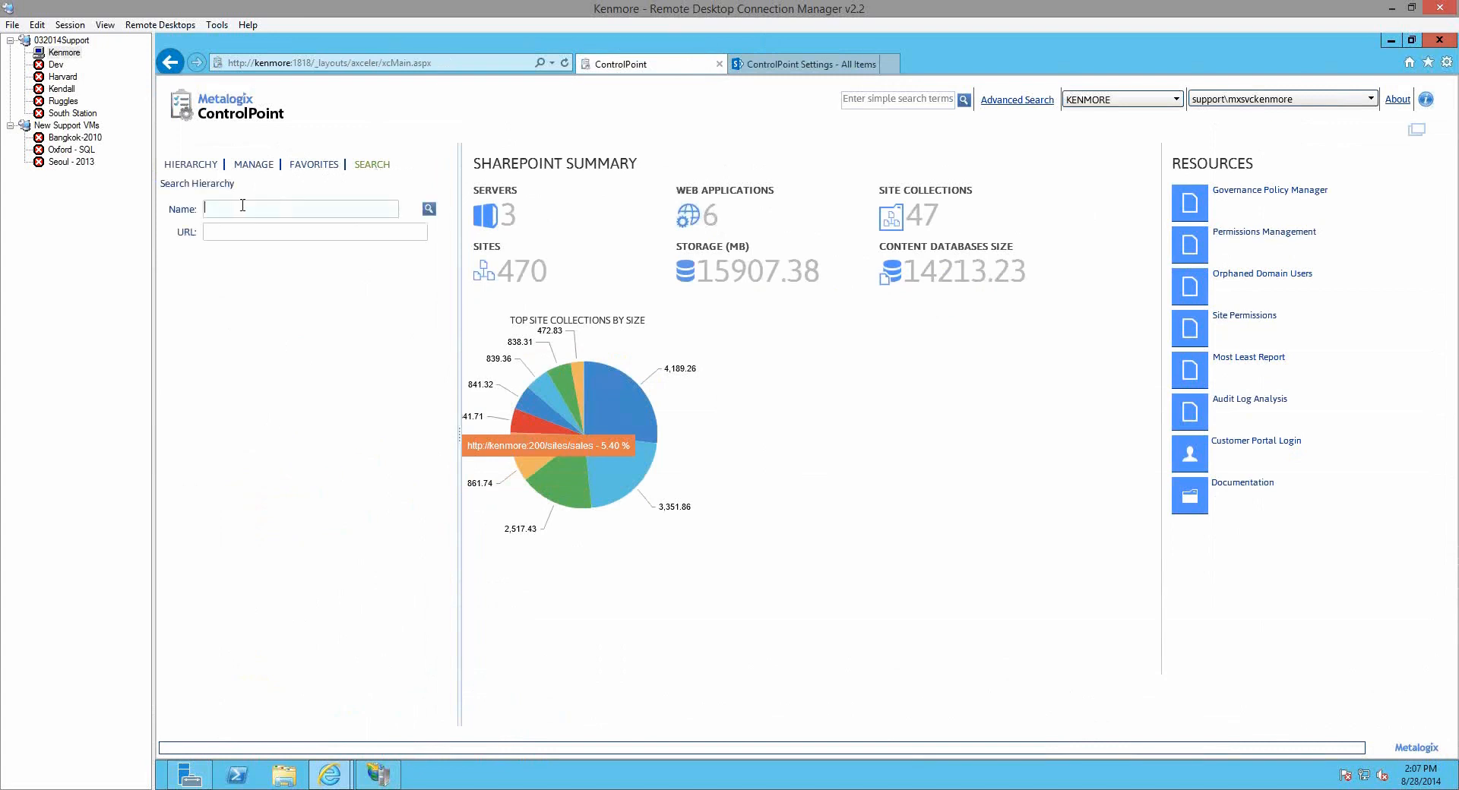
left_click(201, 166)
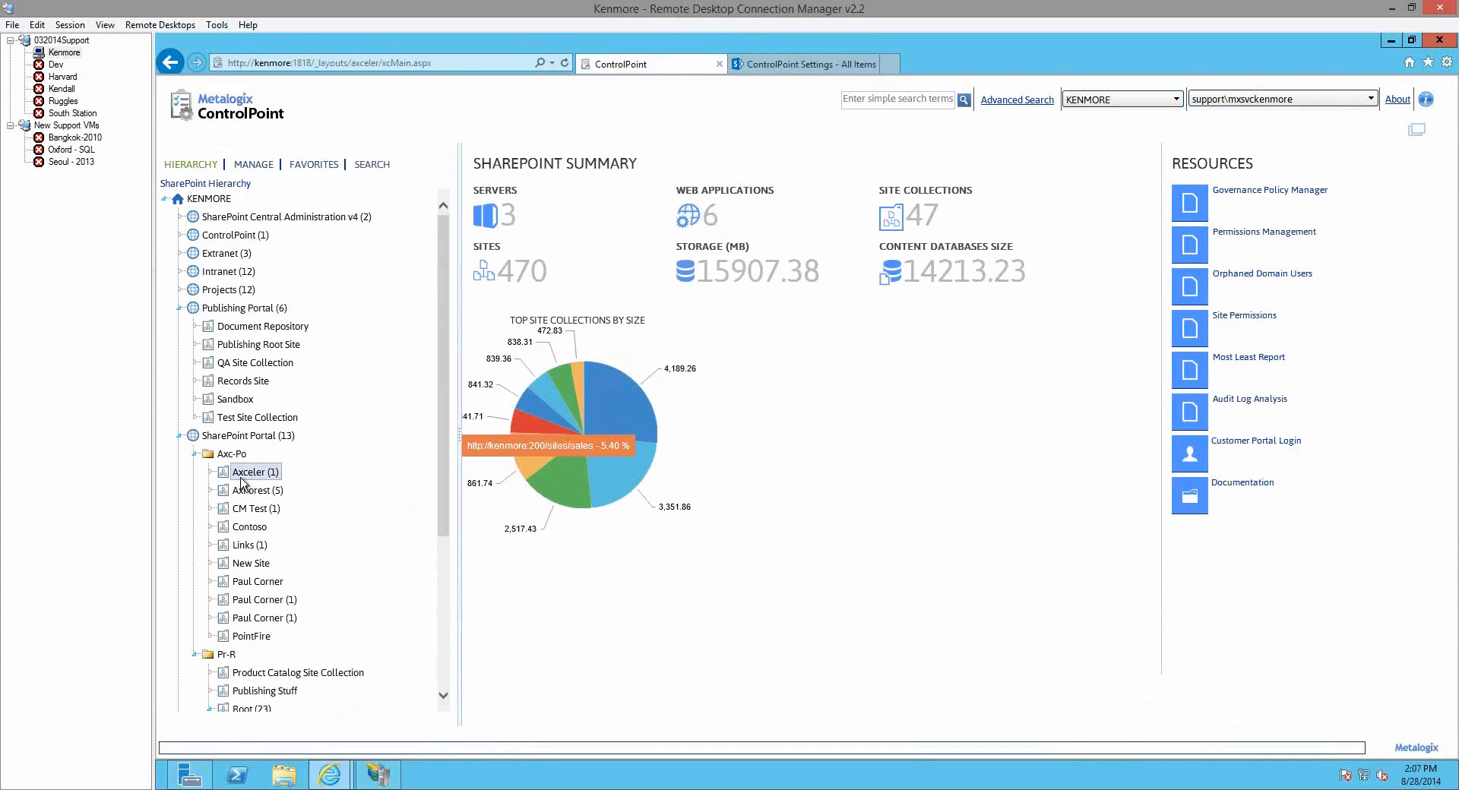
left_click(370, 169)
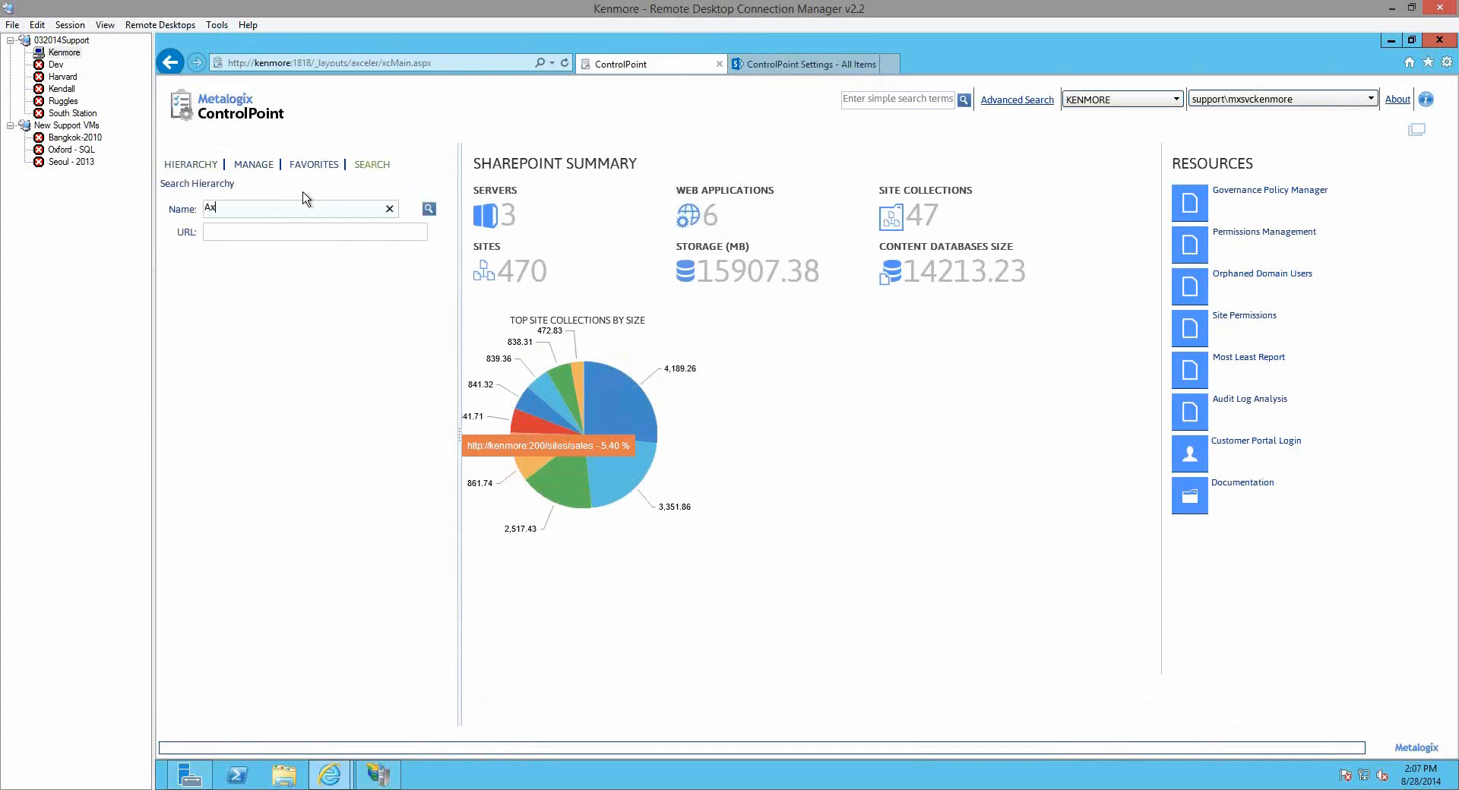
type("Axceler")
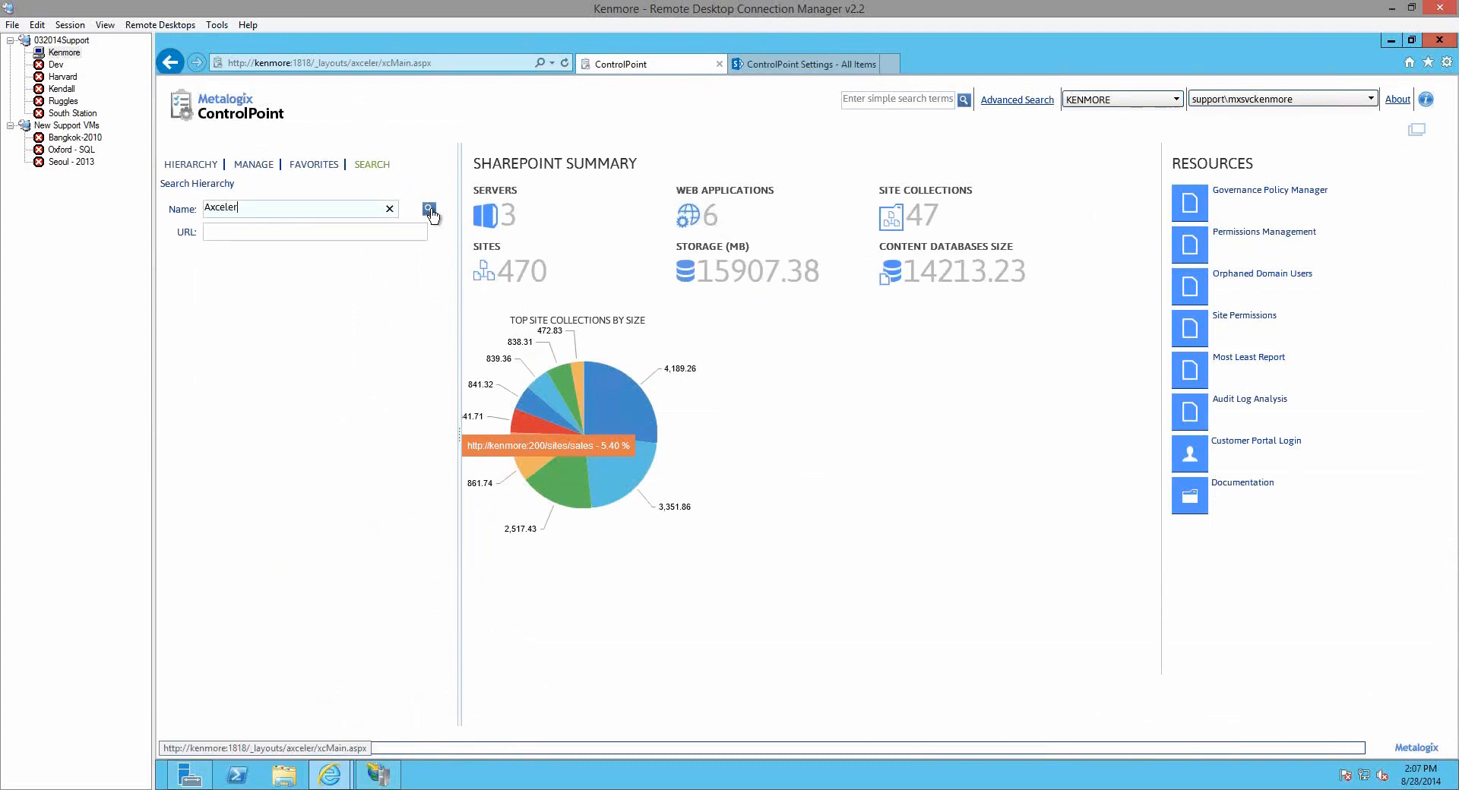
left_click(429, 210)
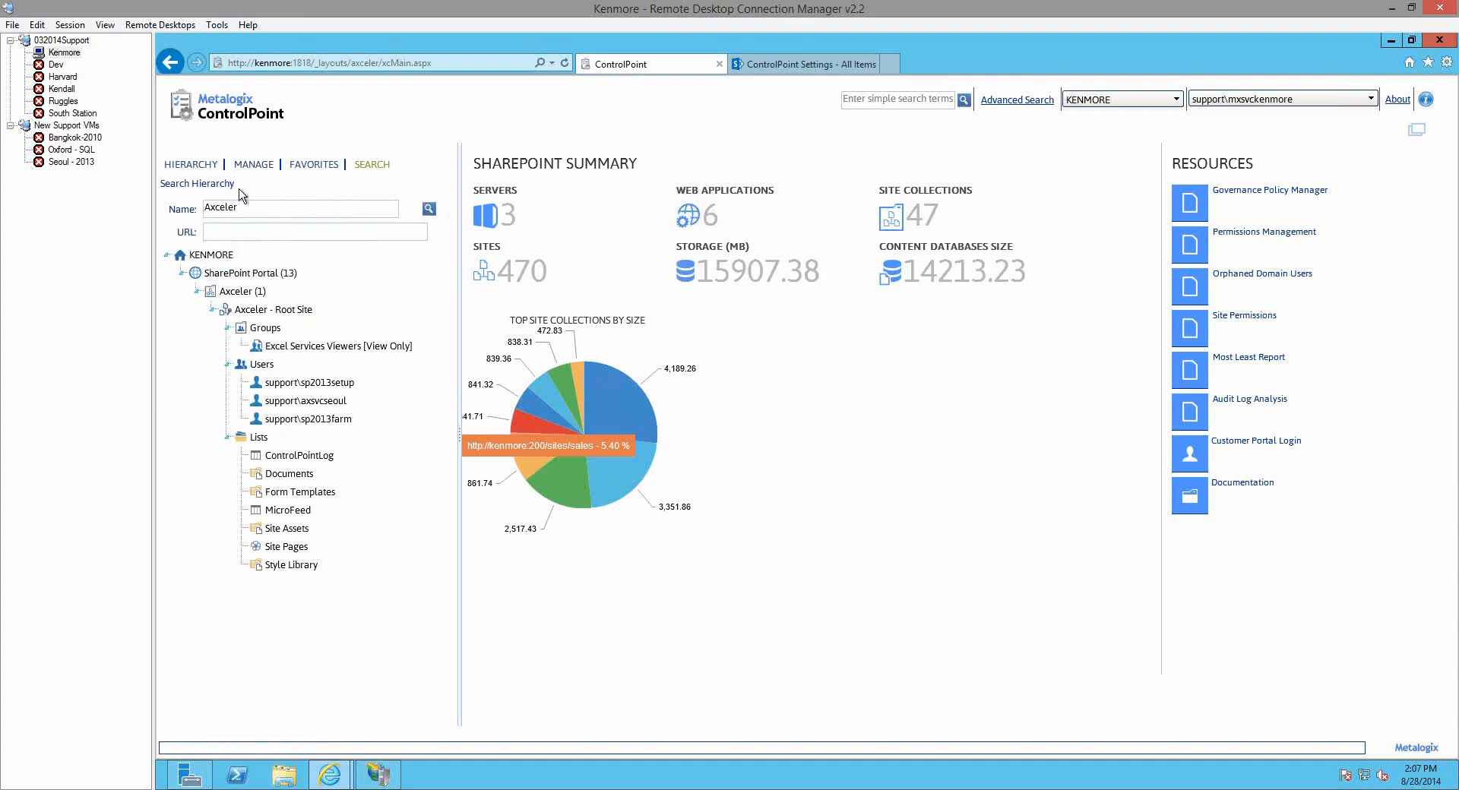
Expand the ControlPoint web application in the full hierarchy and compare the tree with the Axceler search results
left_click(203, 168)
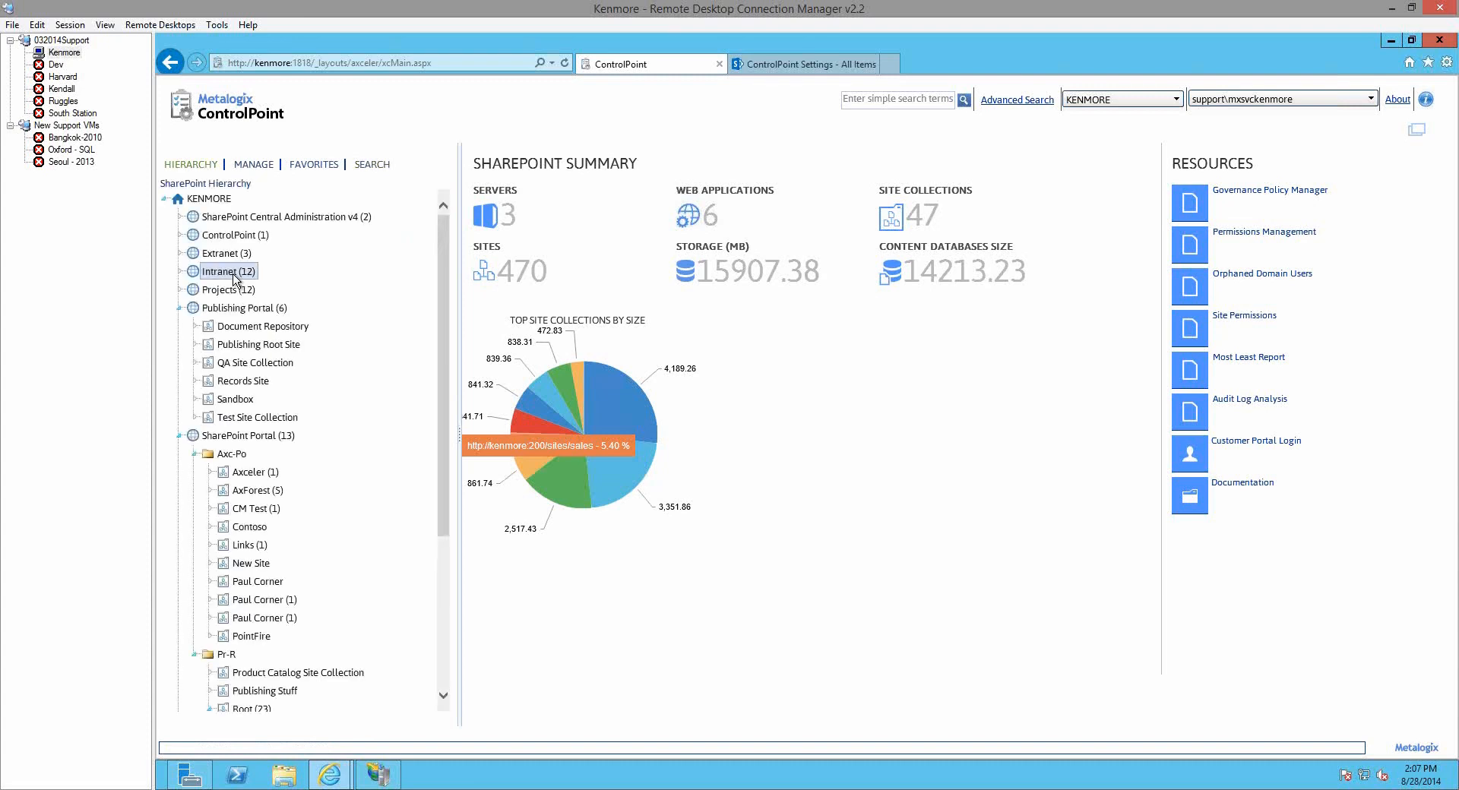
left_click(181, 235)
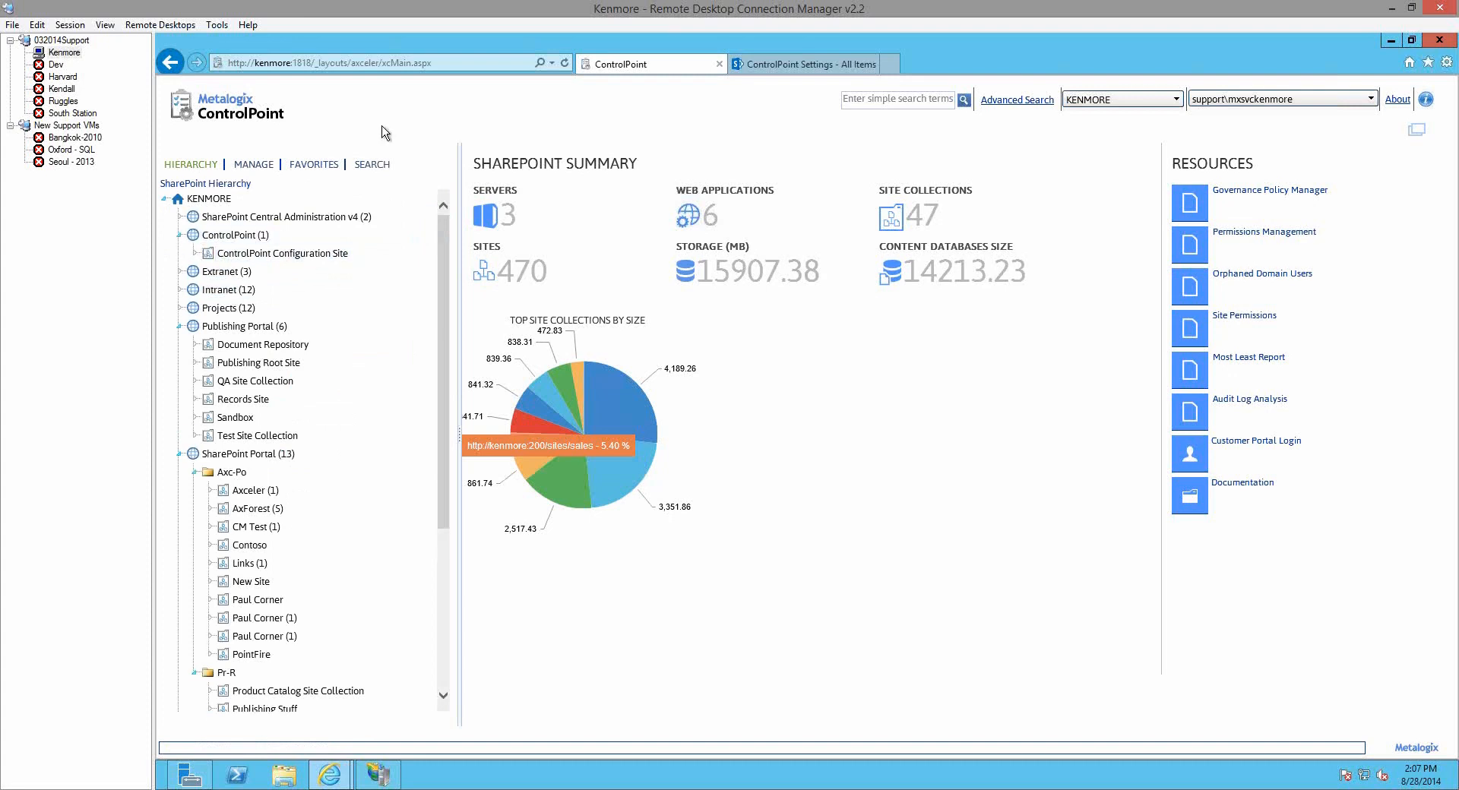
left_click(375, 167)
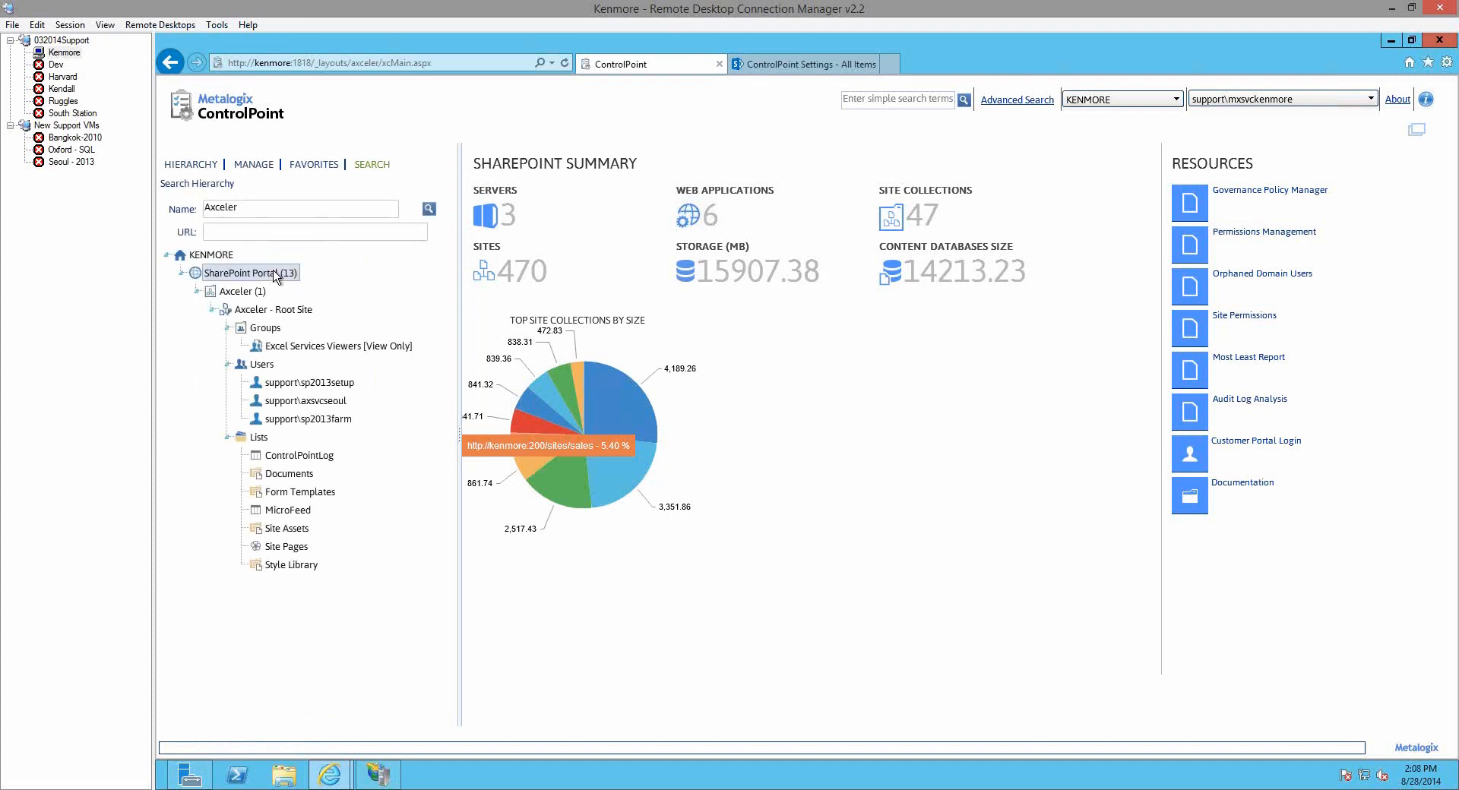
left_click(205, 171)
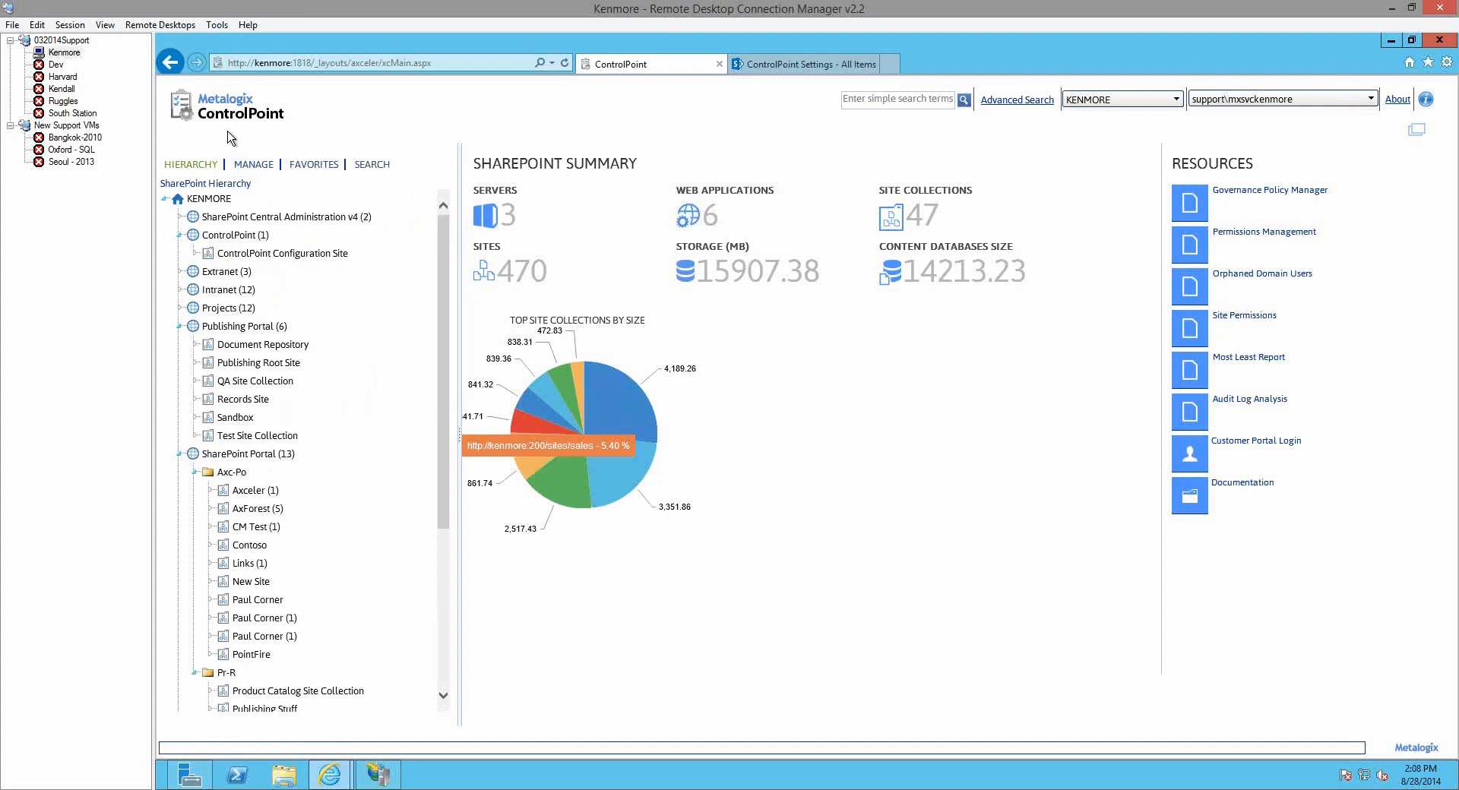
Review the Navigation parameters in ControlPoint Settings, checking them against the site collections in the SharePoint hierarchy
left_click(798, 68)
scroll(844, 403, "down", 3)
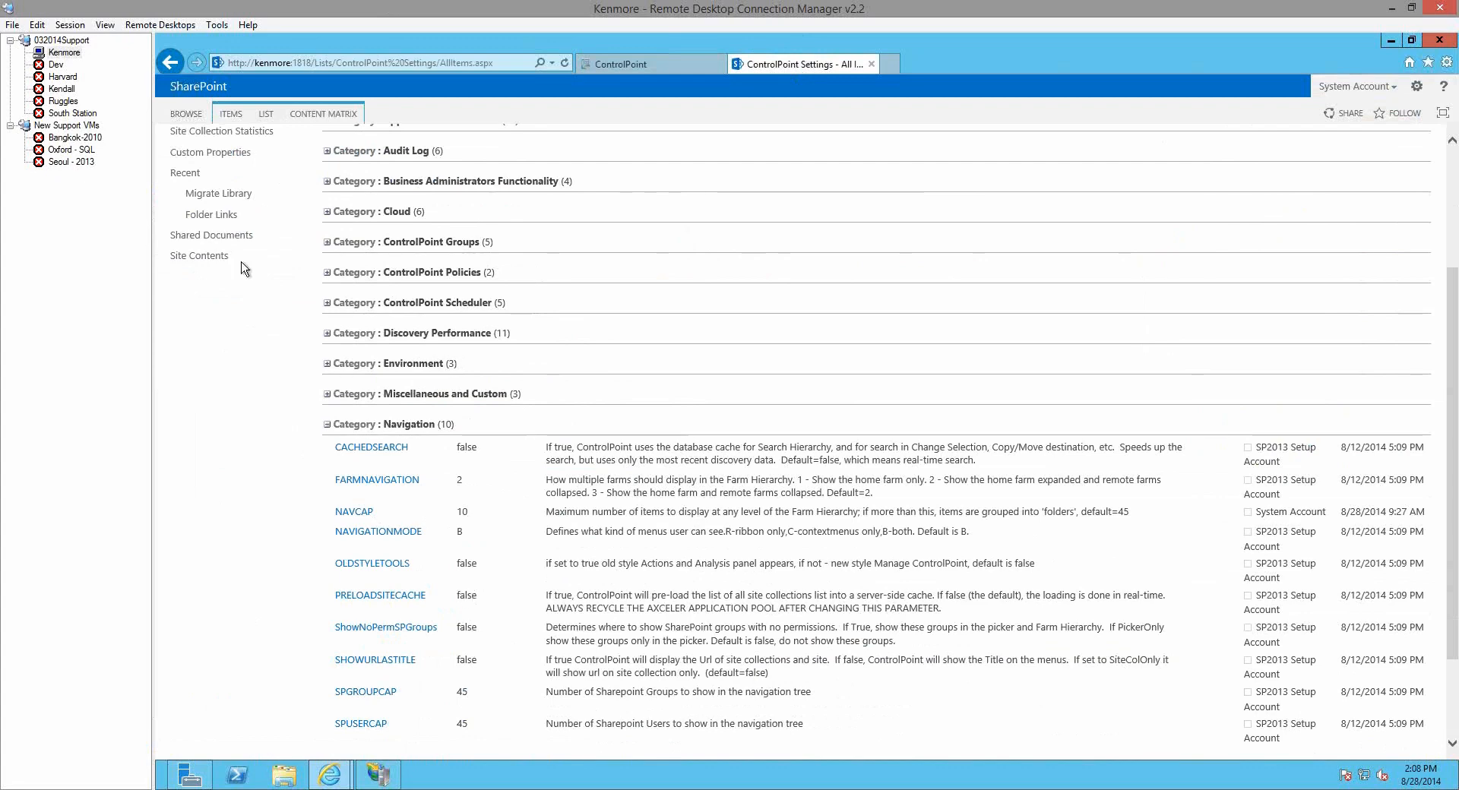
left_click(639, 64)
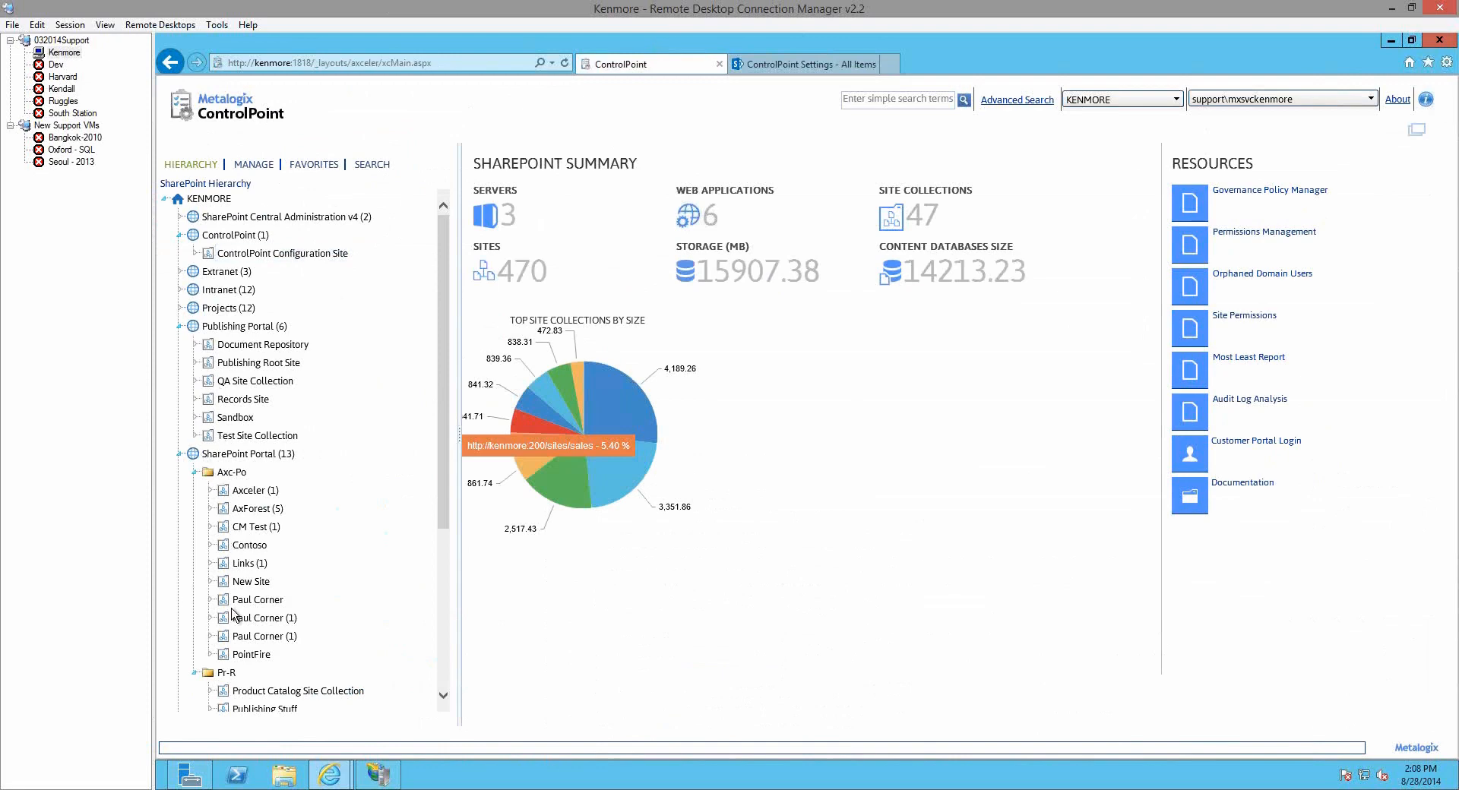
left_click(755, 68)
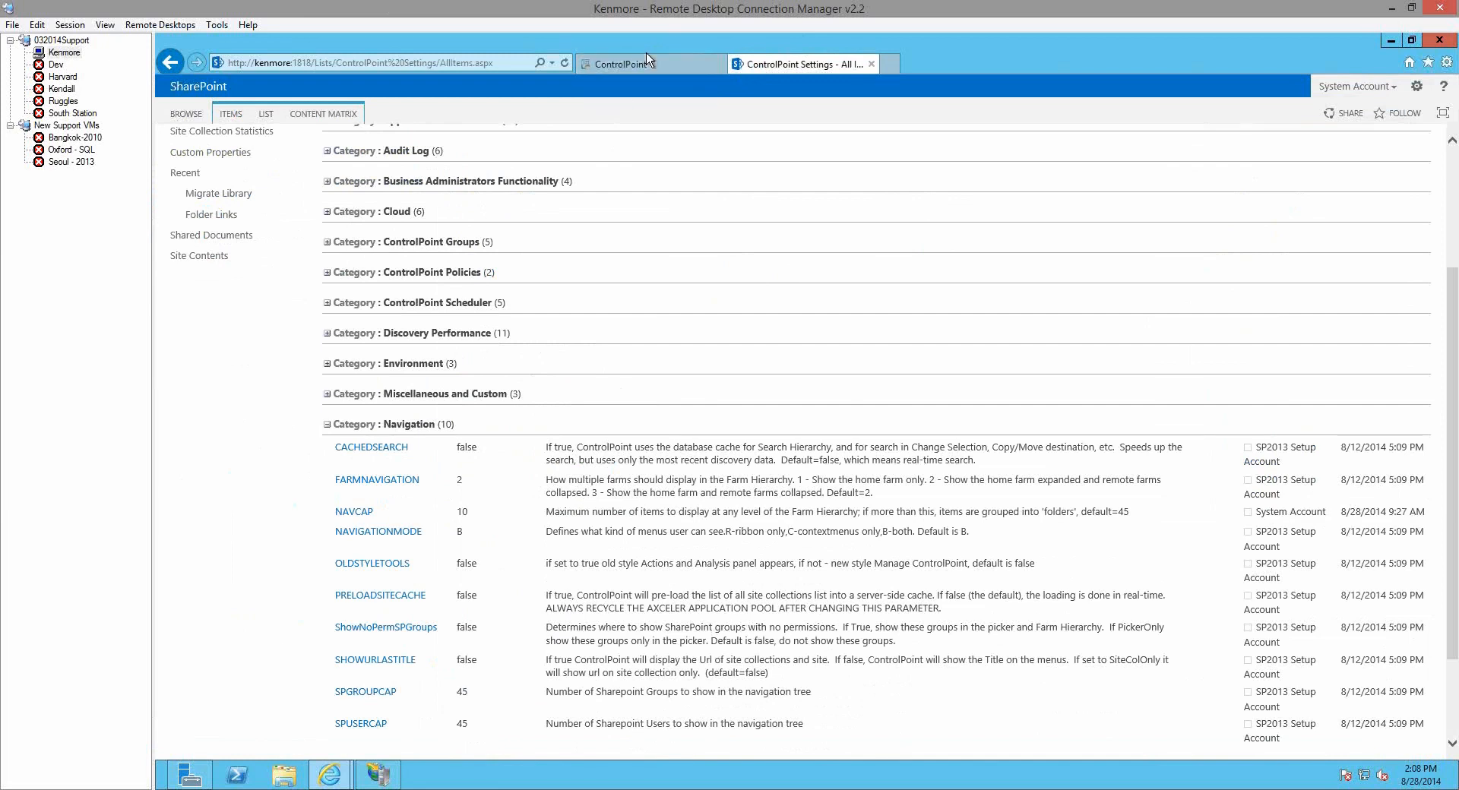
left_click(628, 66)
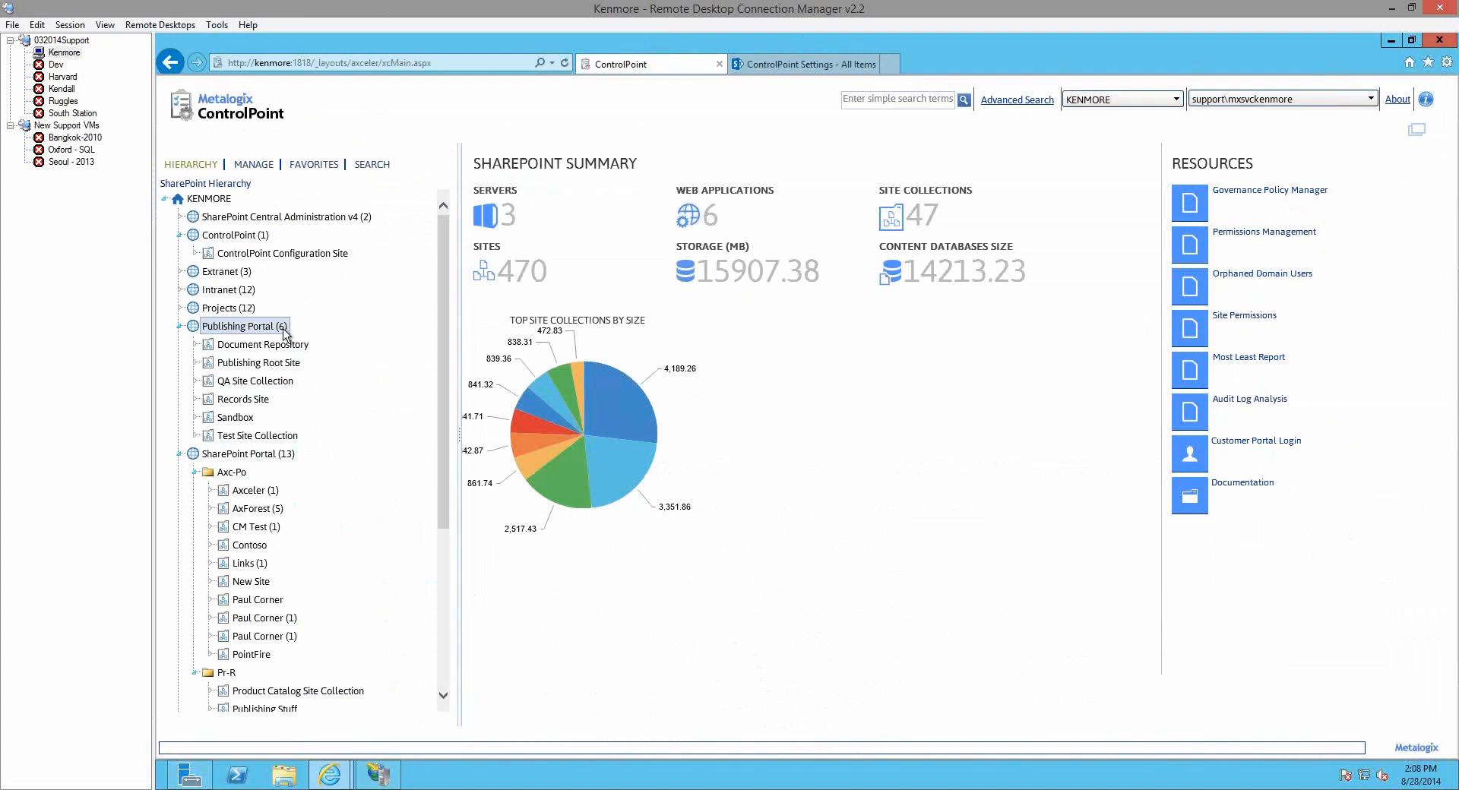
Run the Orphaned Domain Users analysis from Users and Security on the whole KENMORE farm
right_click(214, 204)
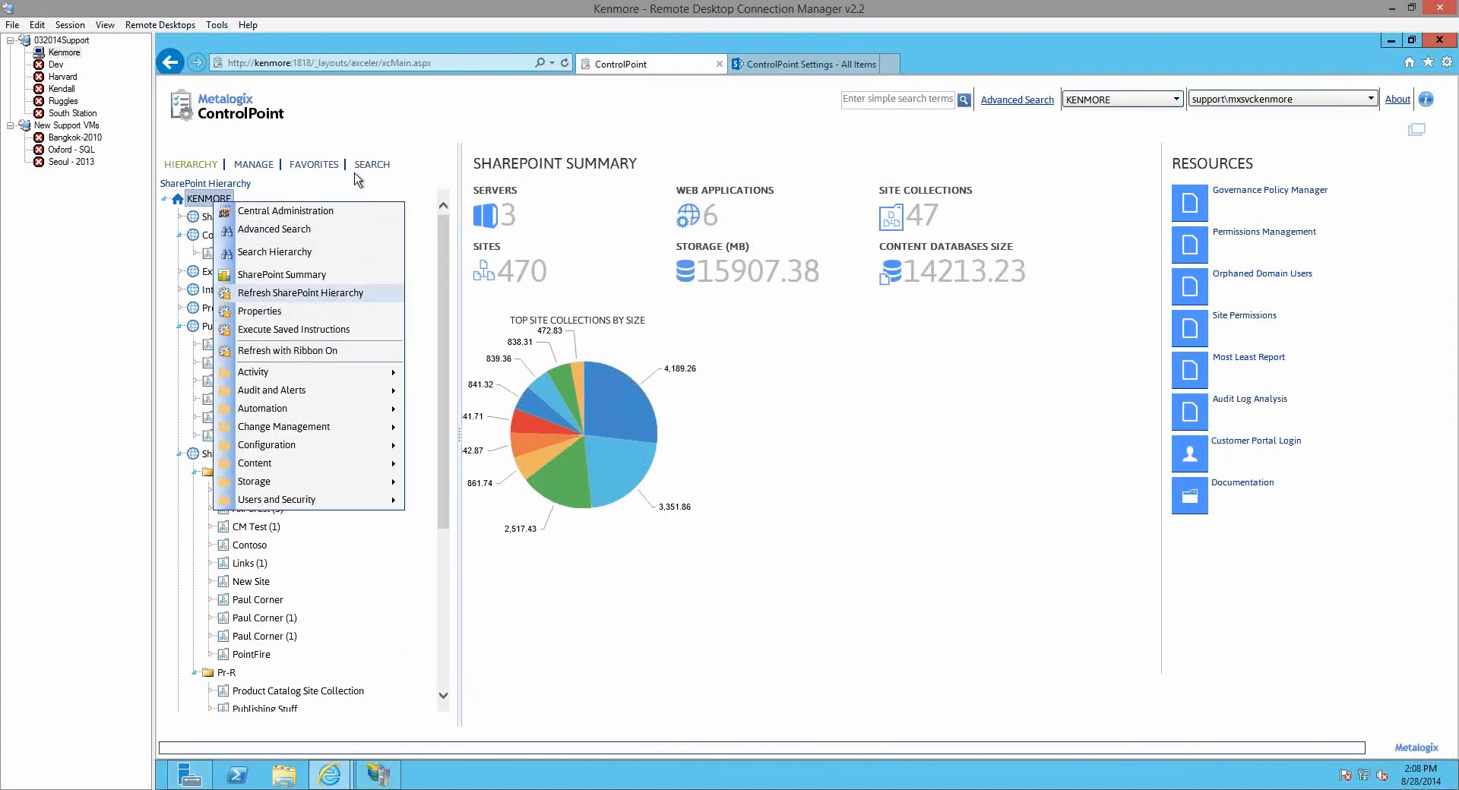
left_click(382, 148)
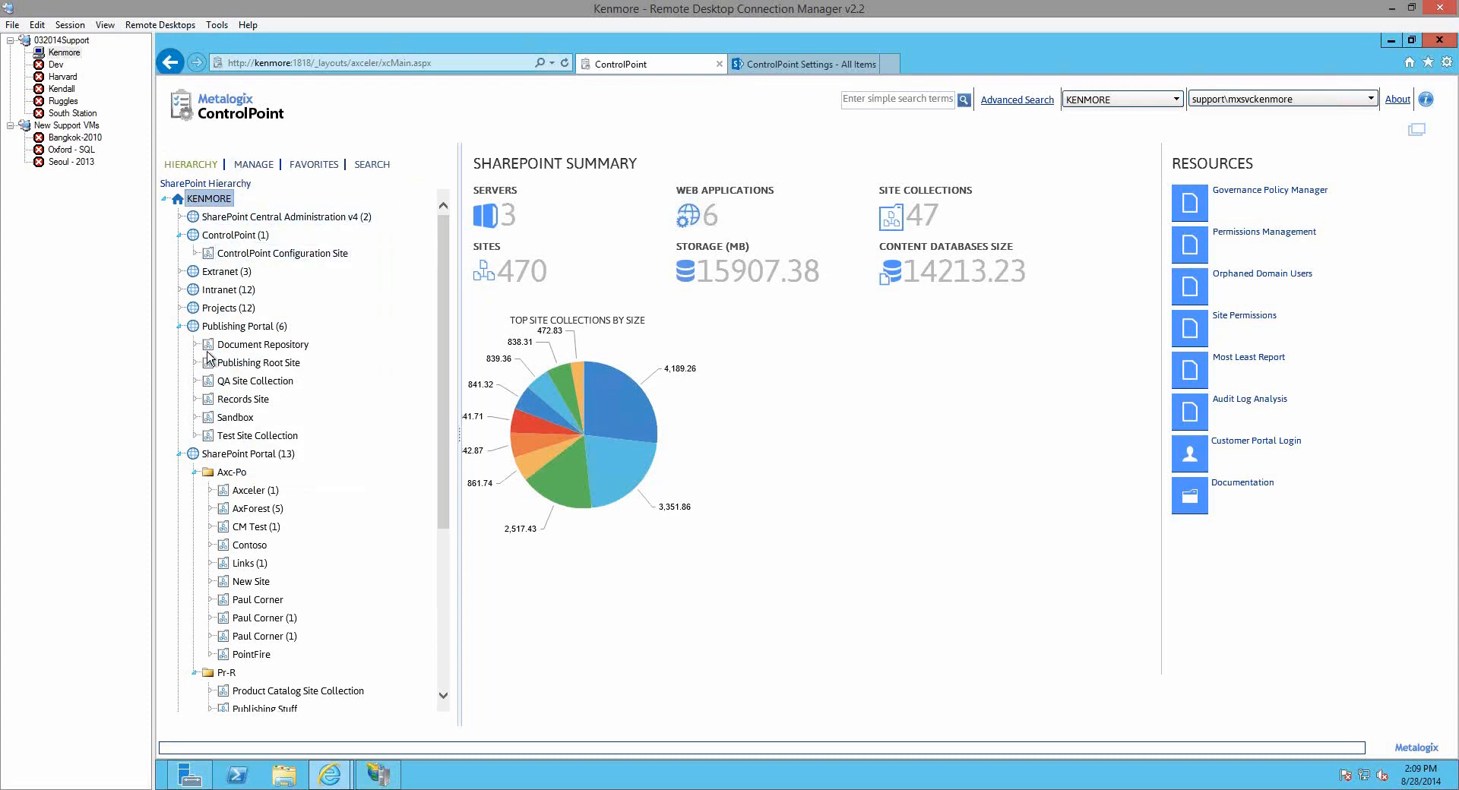
right_click(215, 200)
mouse_move(292, 503)
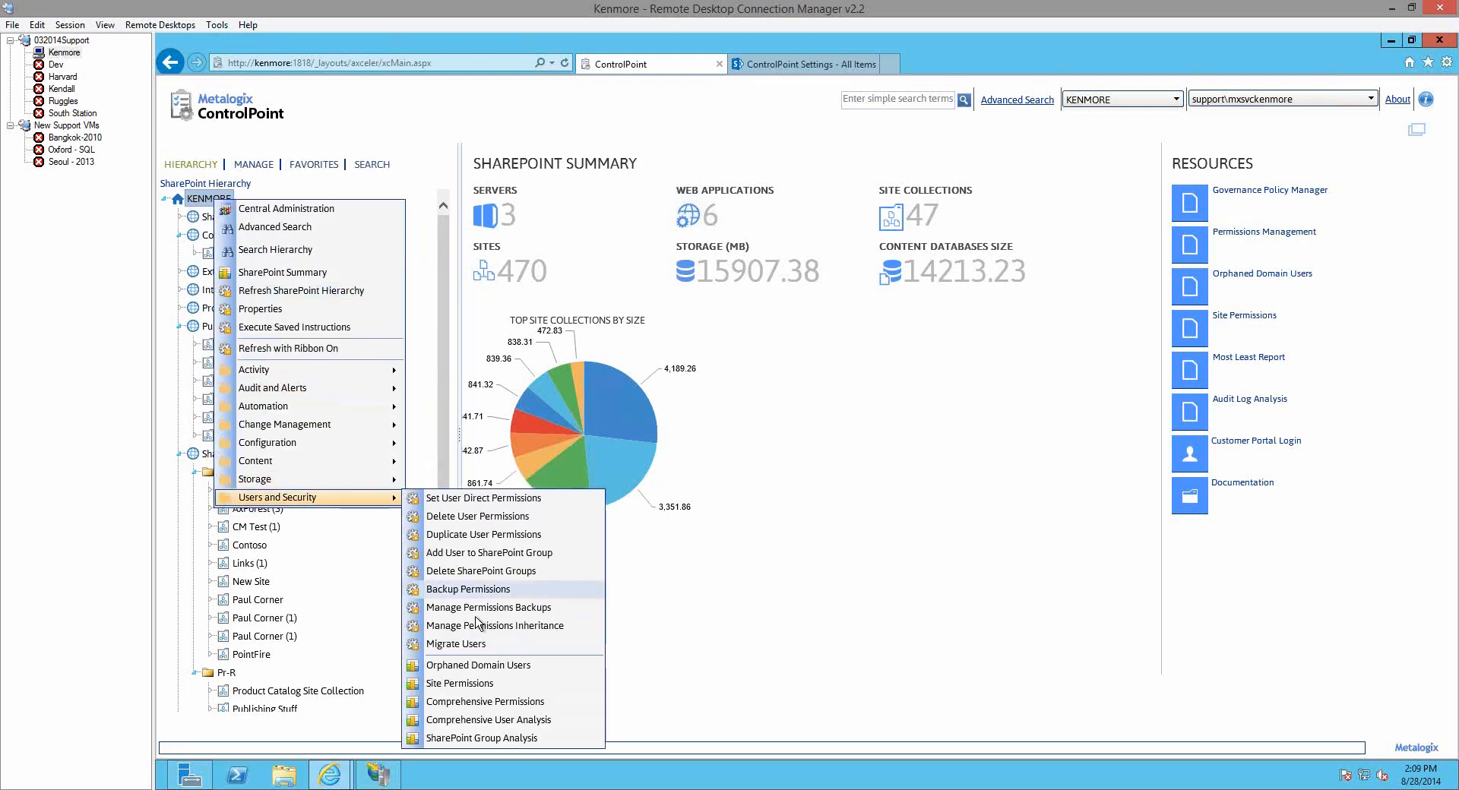
left_click(477, 666)
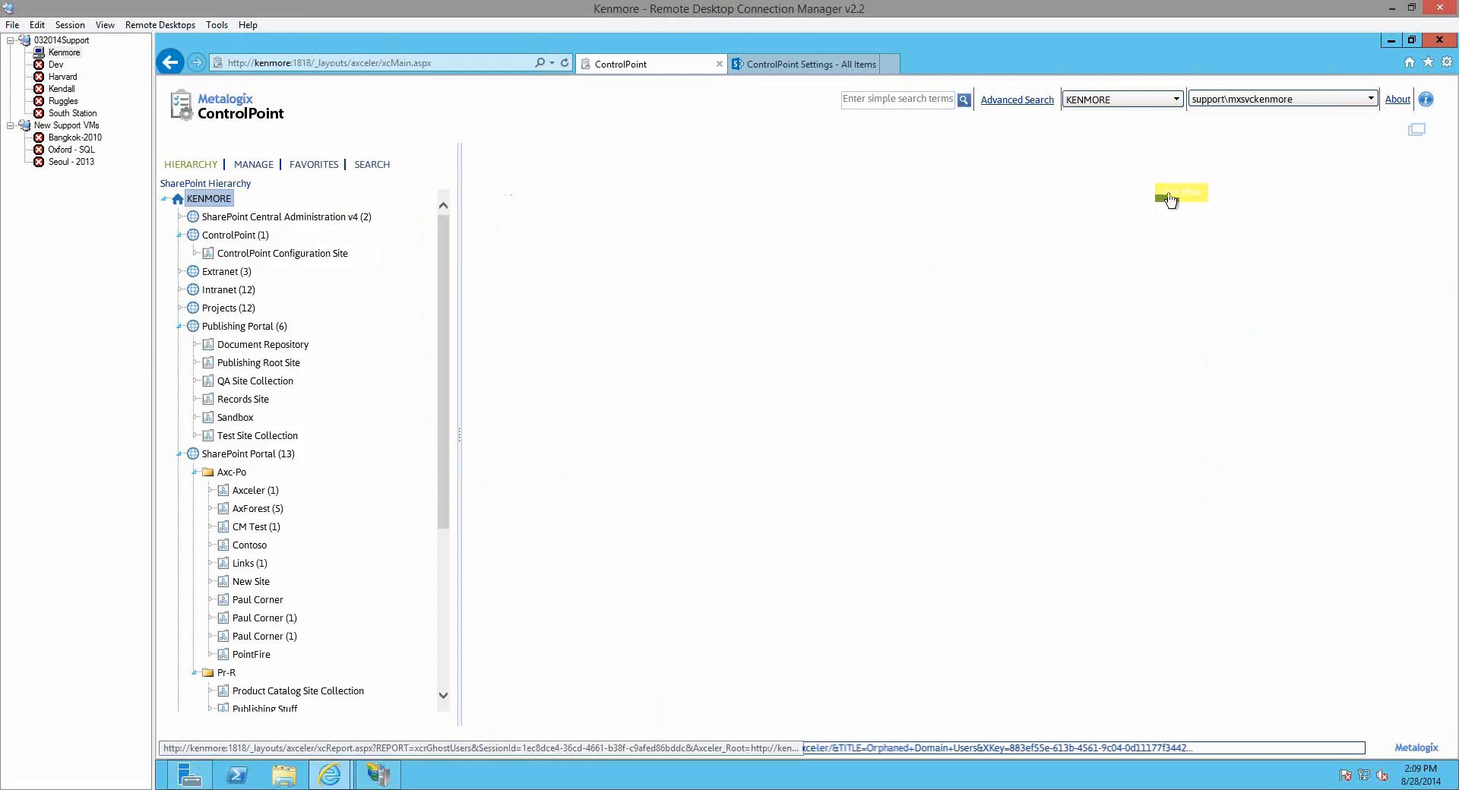
left_click(1170, 197)
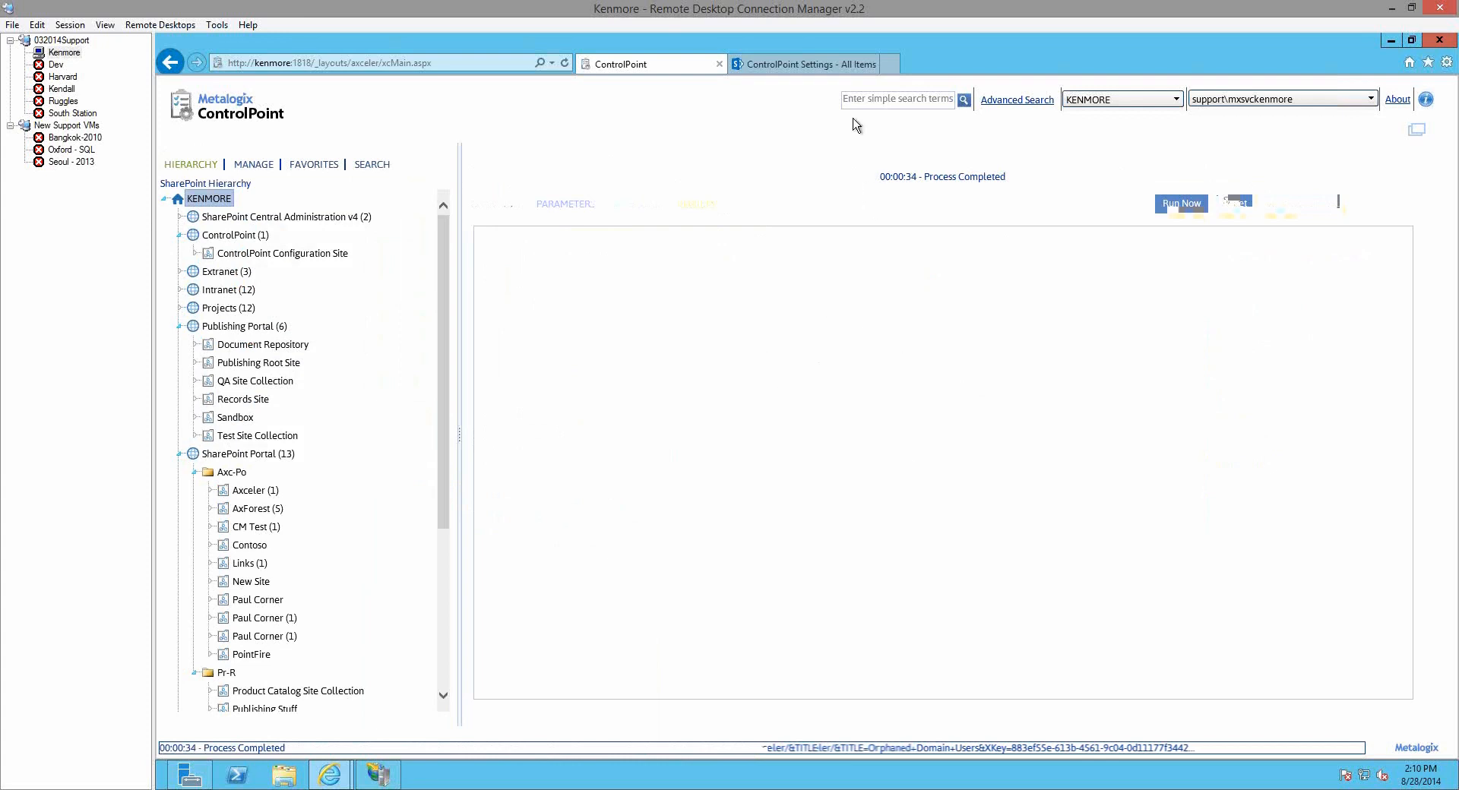
Expand the Application Performance category in ControlPoint Settings to review its parameters, and return to the Orphaned Domain Users report
left_click(799, 65)
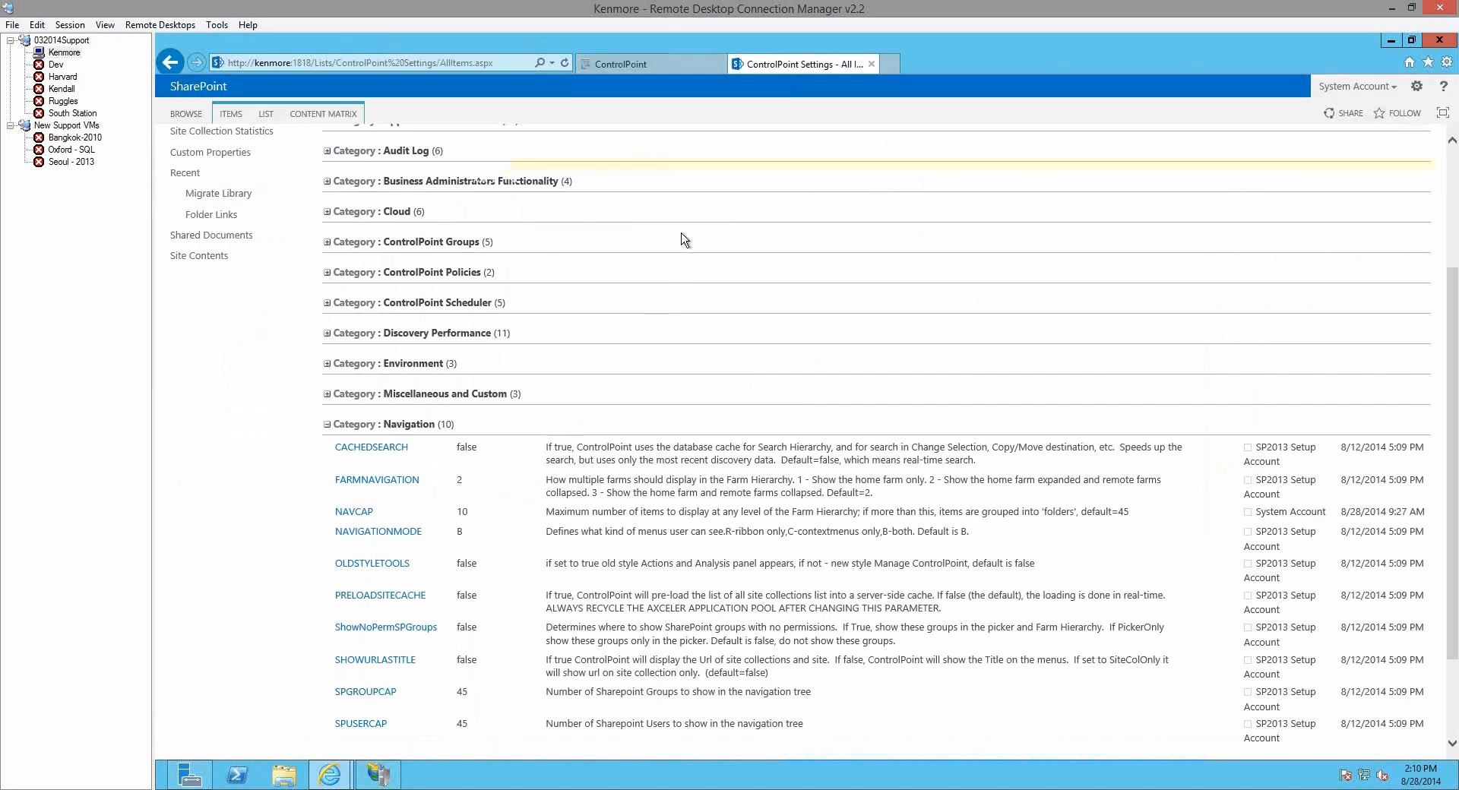
scroll(629, 358, "up", 3)
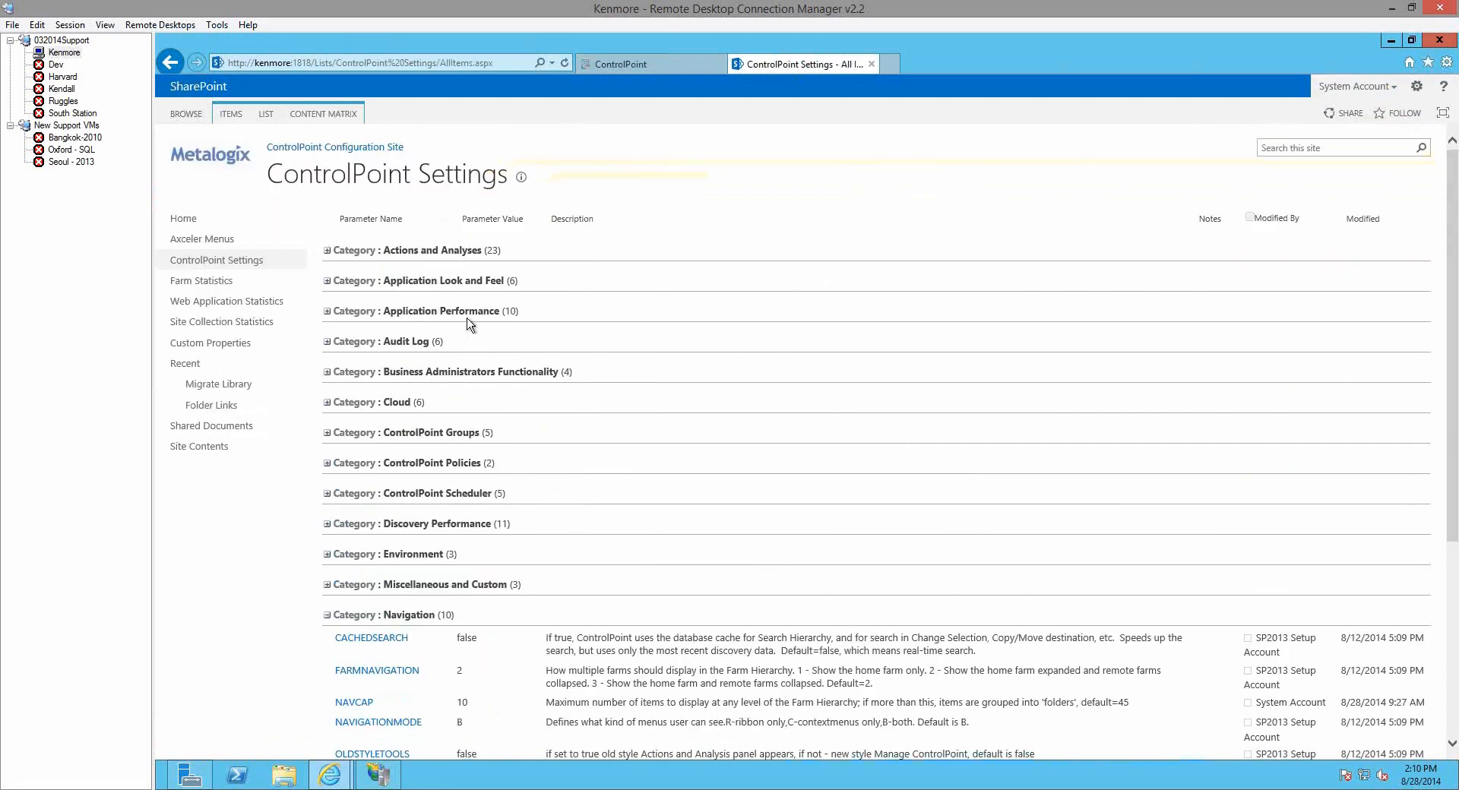
left_click(327, 312)
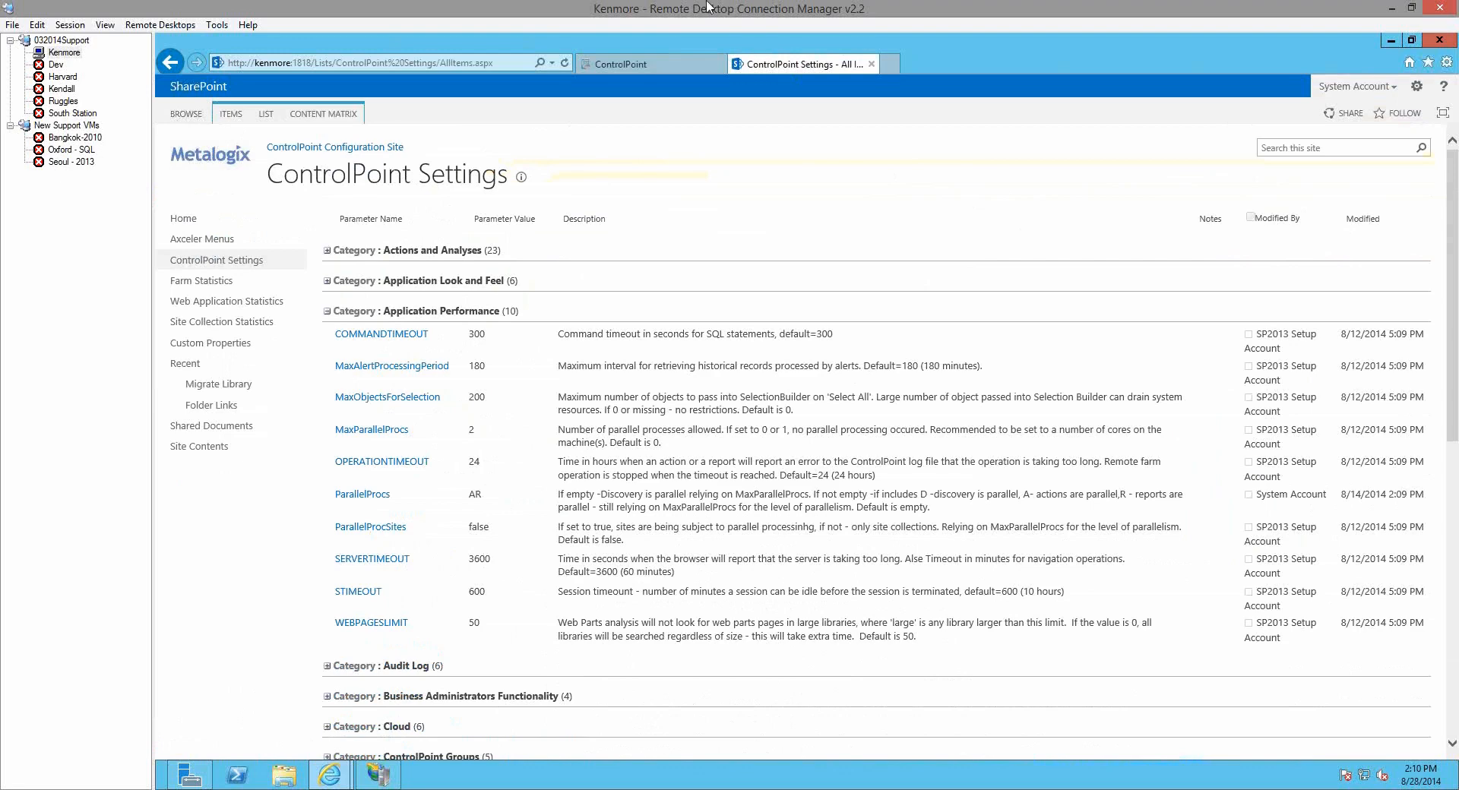
left_click(635, 63)
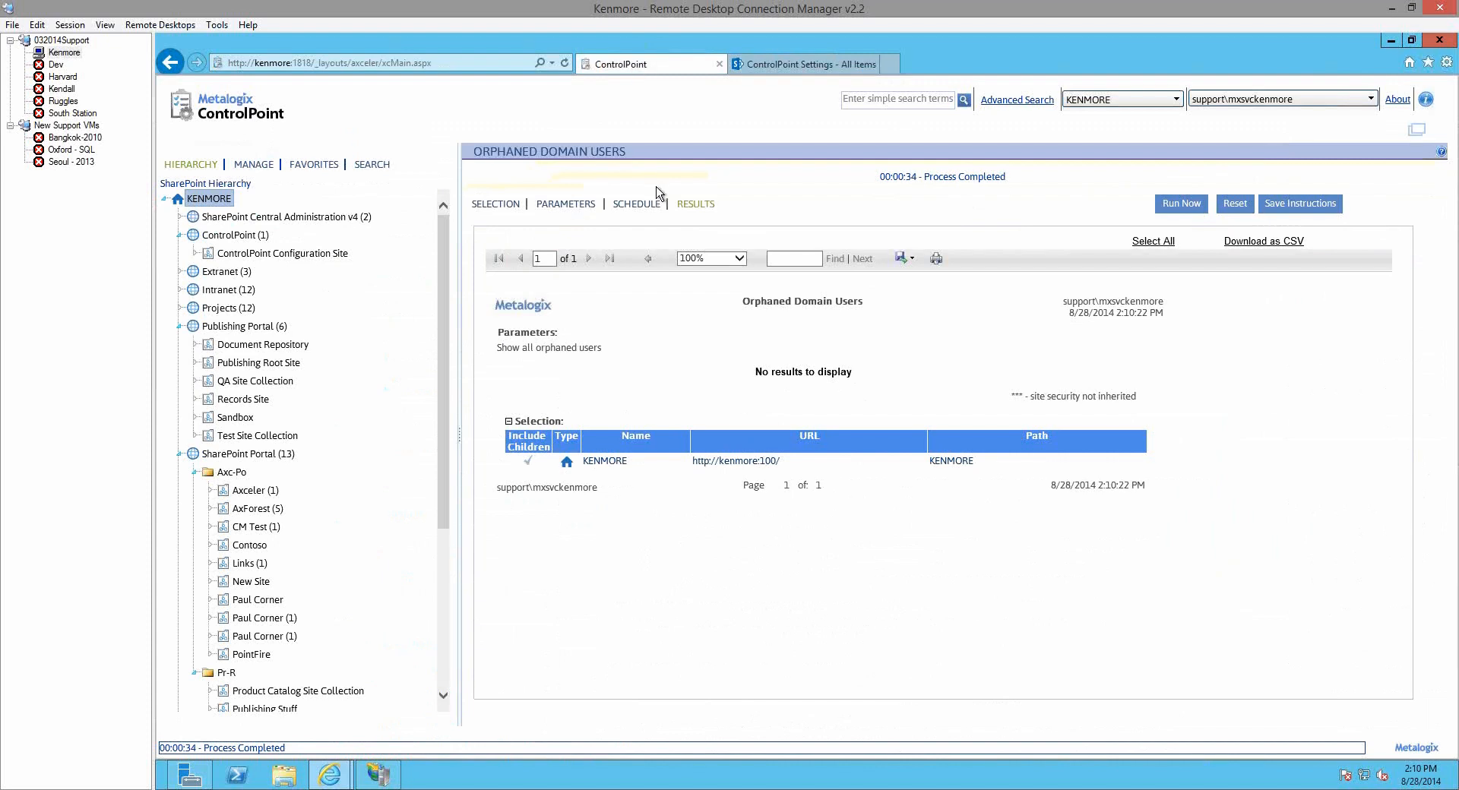
Review the scheduling and distribution options for the Orphaned Domain Users analysis alongside its results
left_click(641, 204)
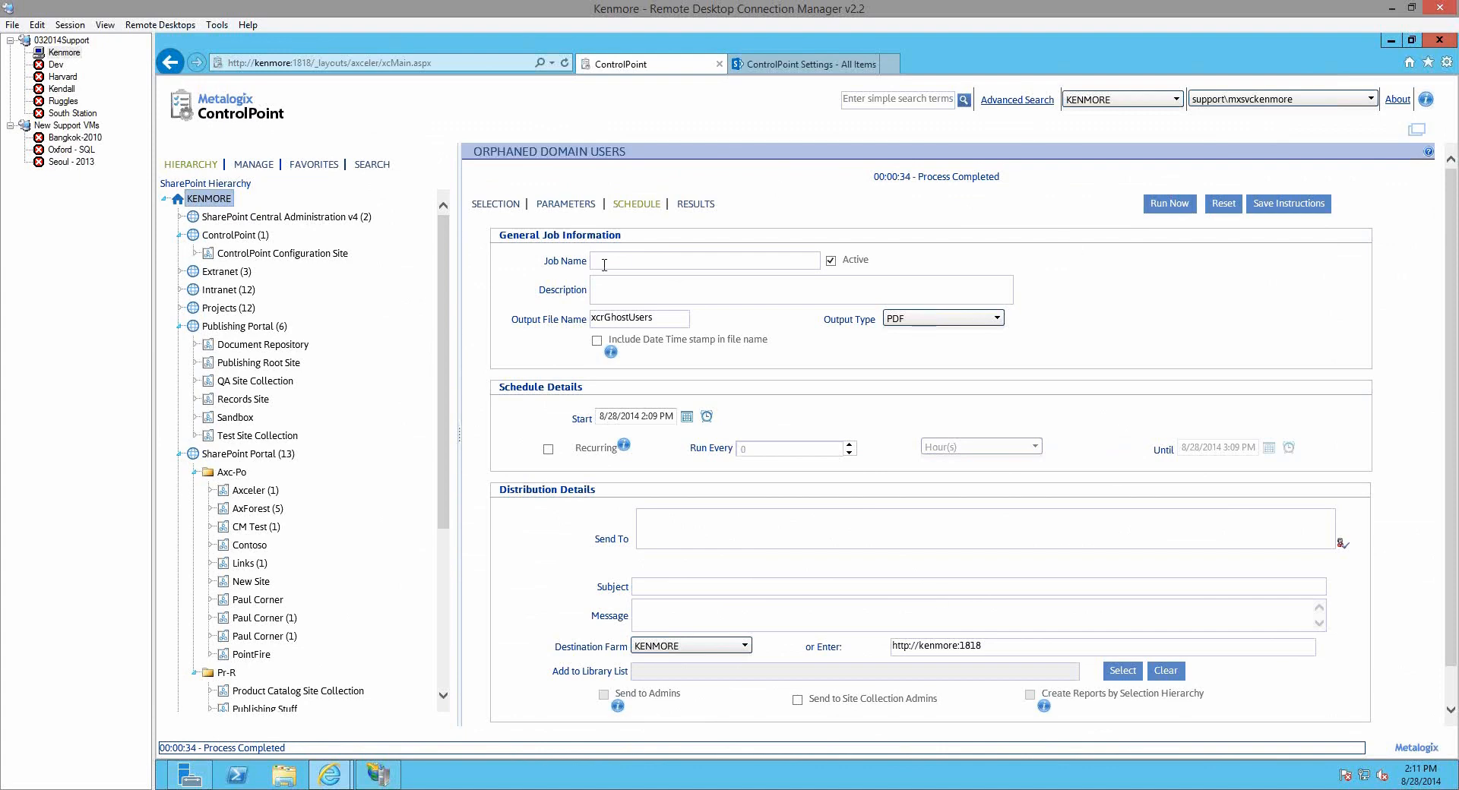
left_click(695, 204)
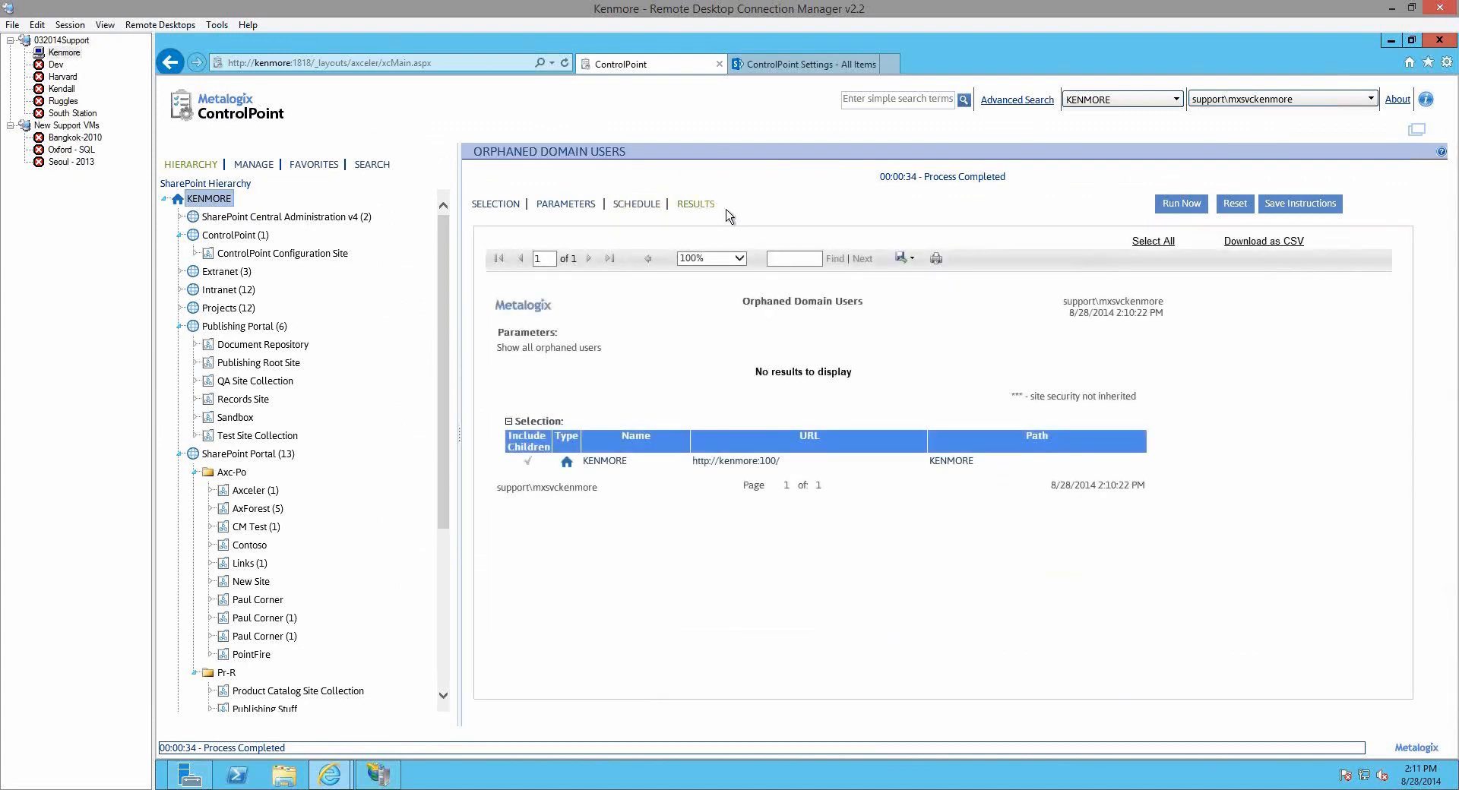
left_click(656, 207)
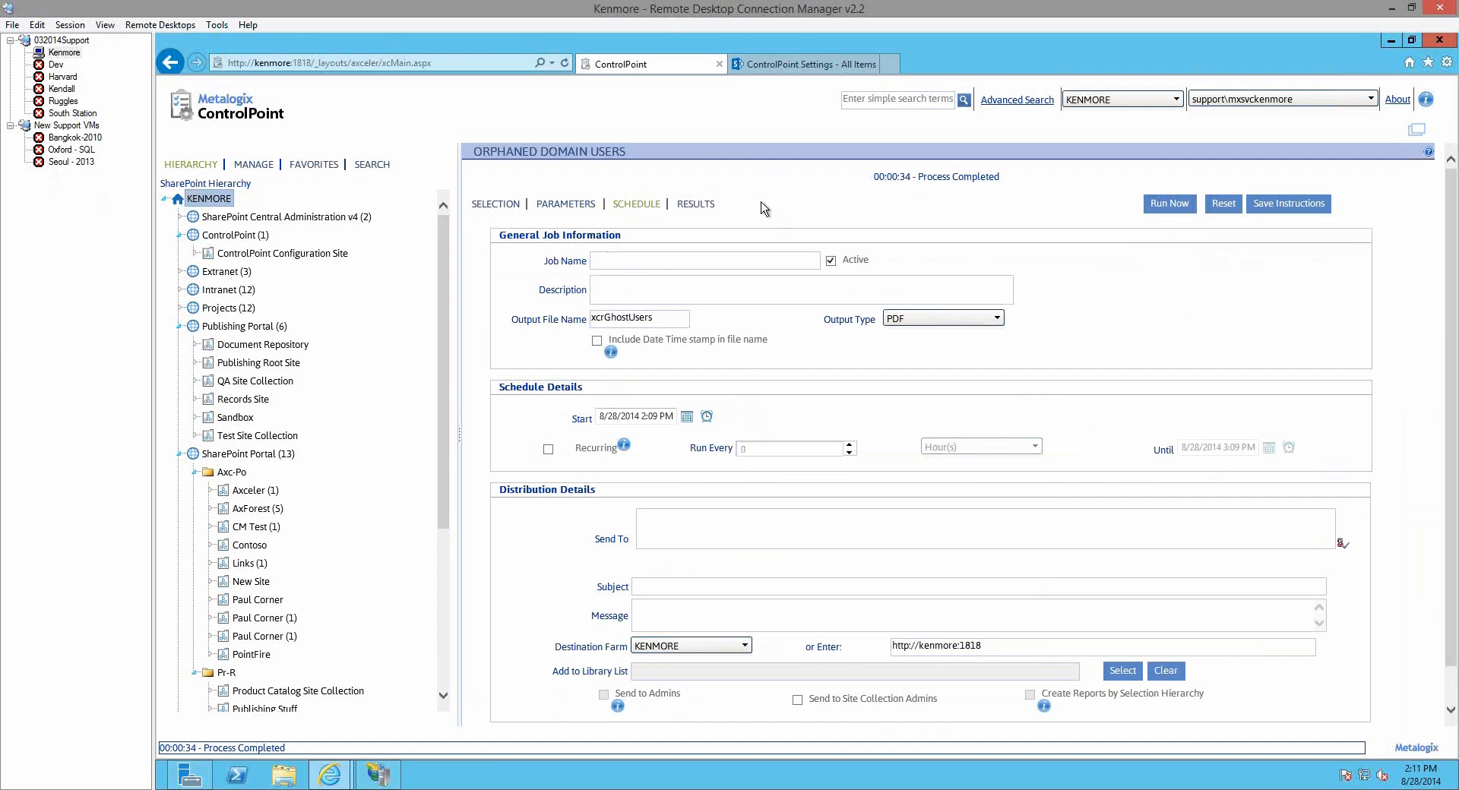
left_click(714, 211)
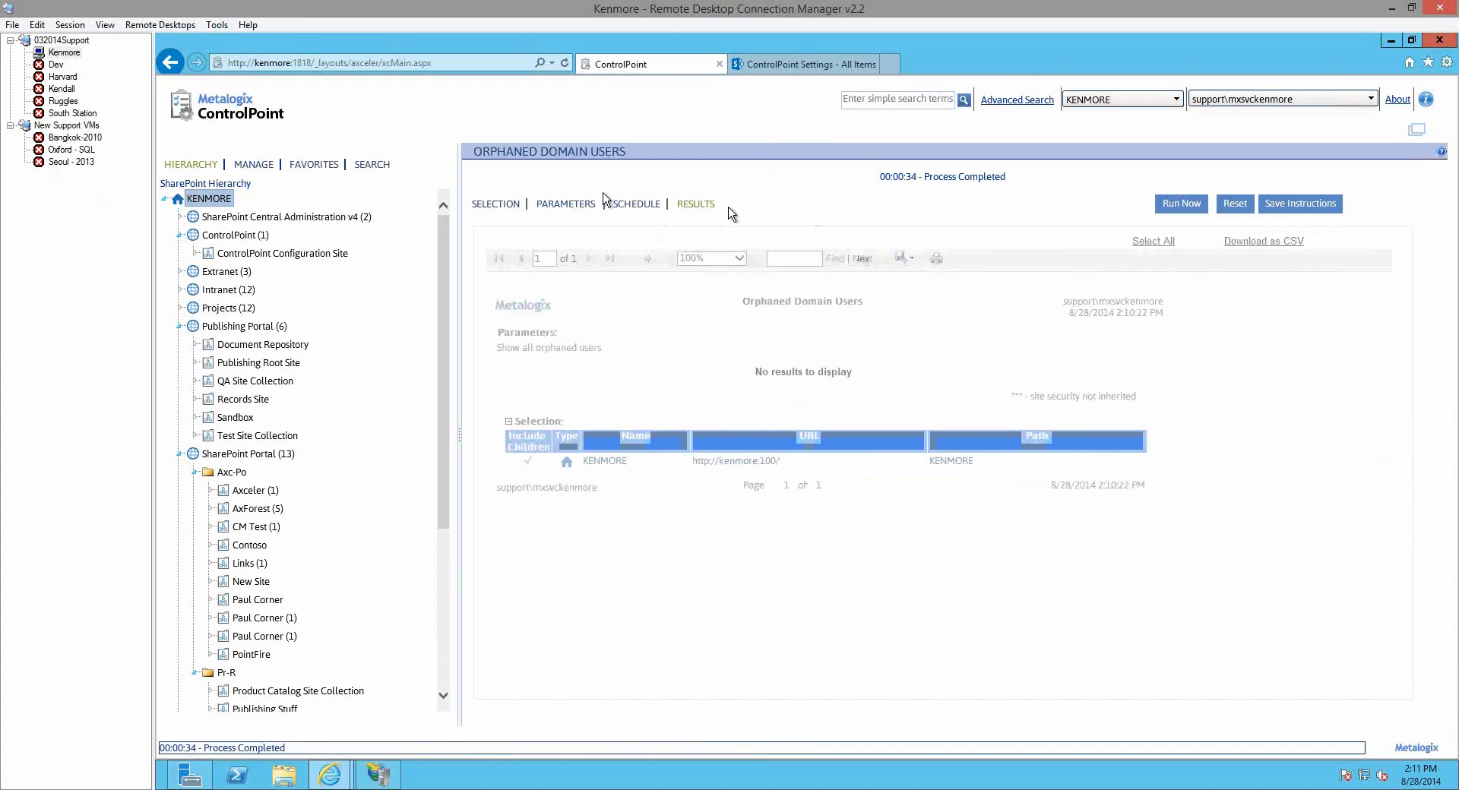
left_click(645, 206)
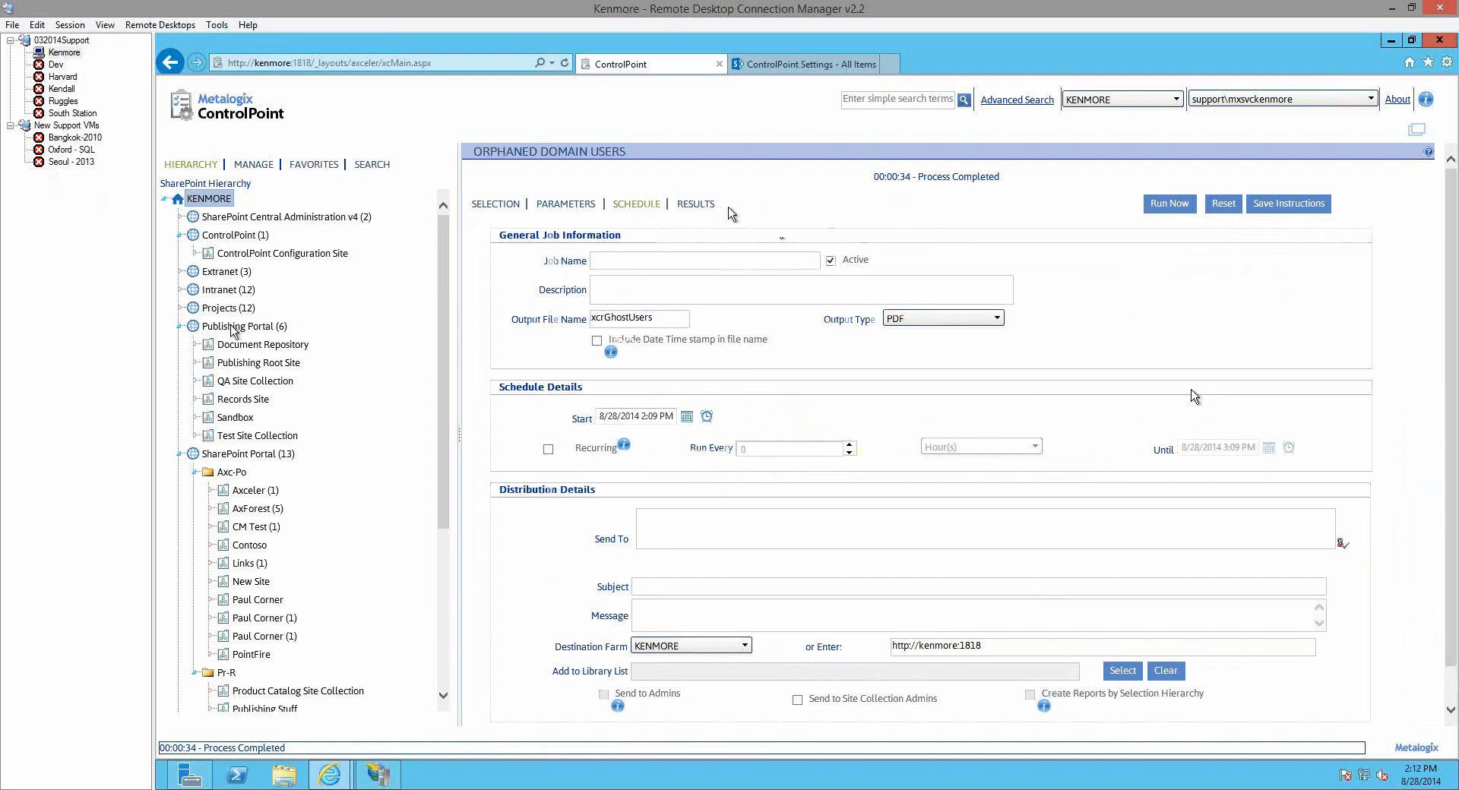
Open the Site Permissions analysis from Users and Security for the SharePoint Portal web application
right_click(222, 456)
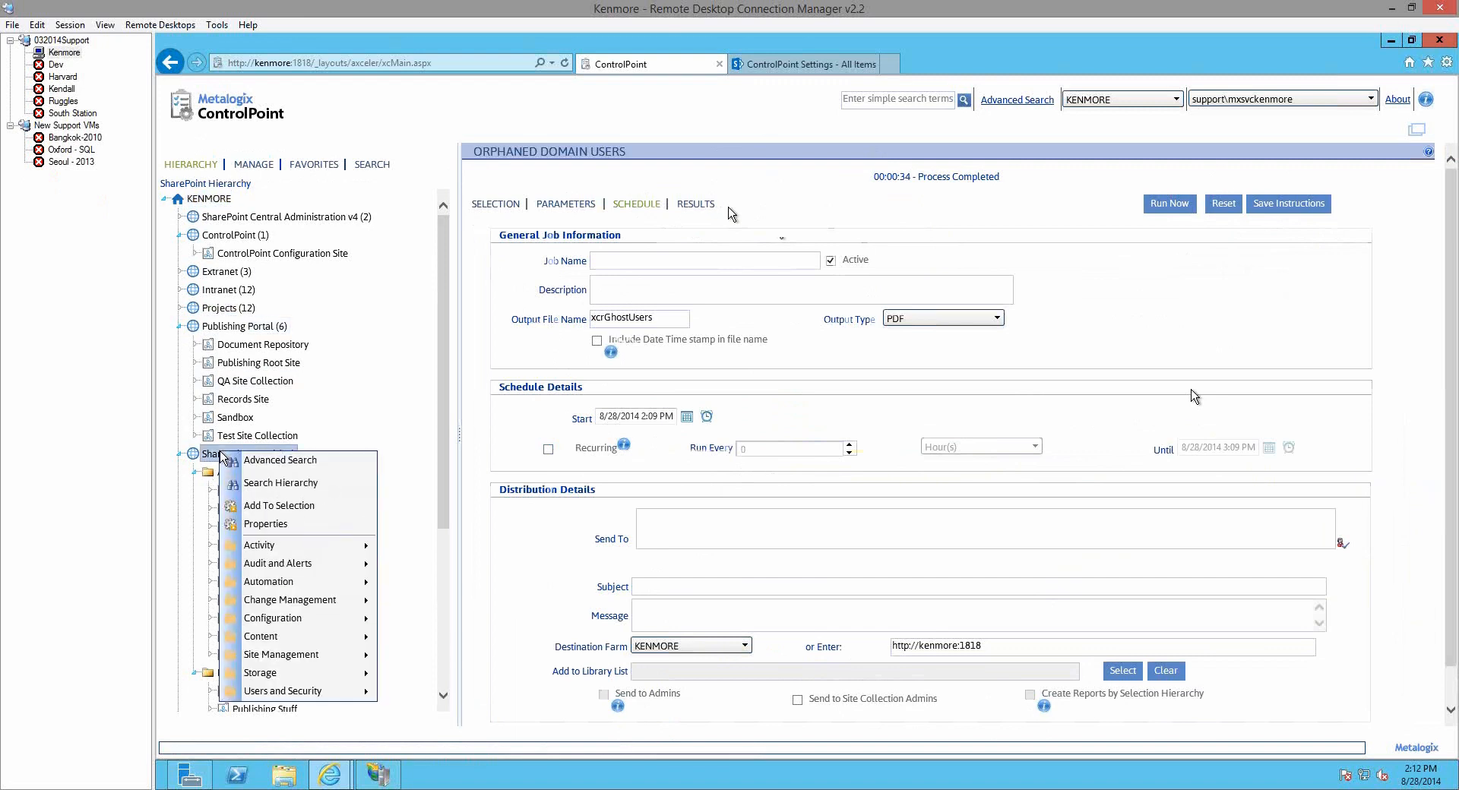
mouse_move(313, 547)
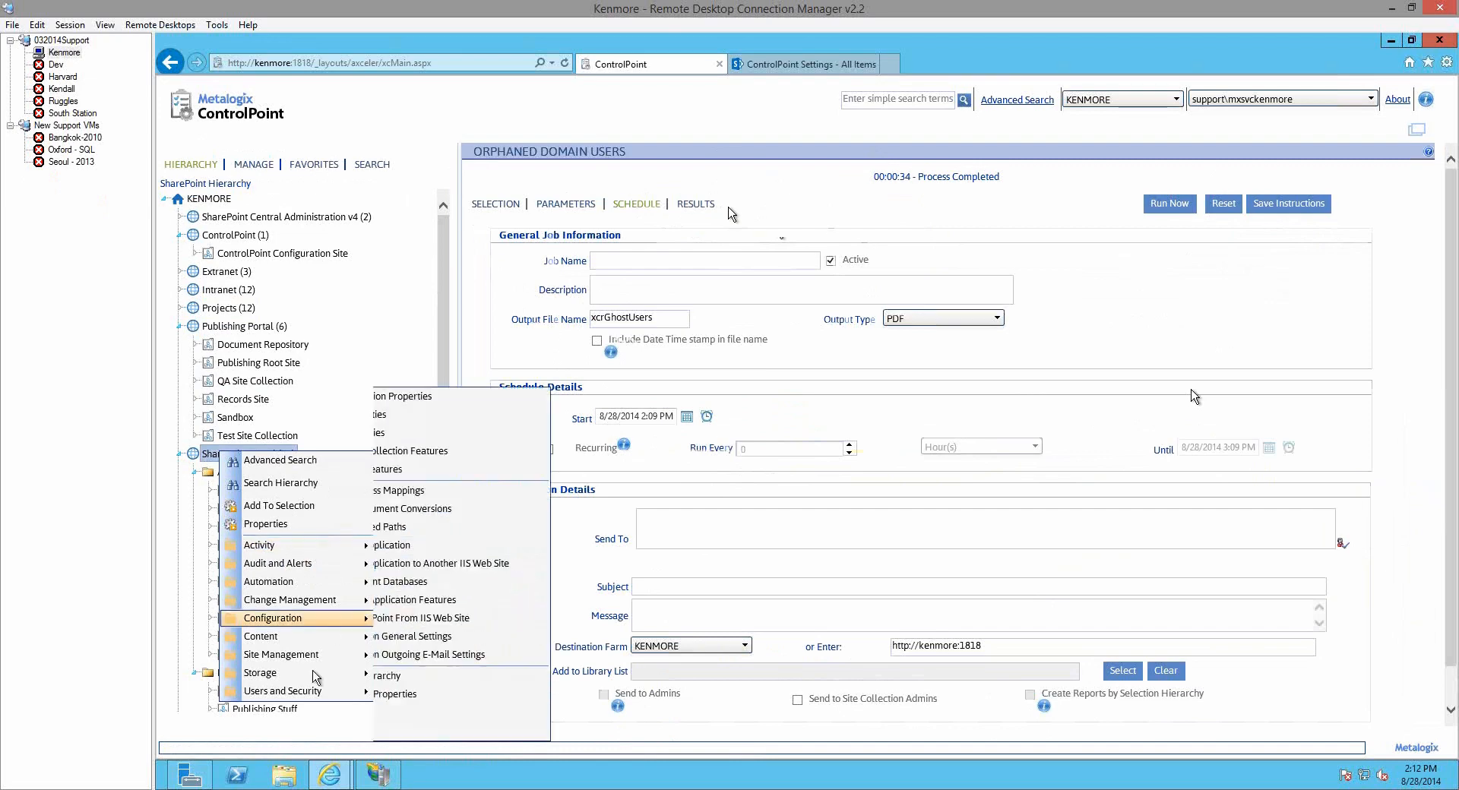
mouse_move(320, 672)
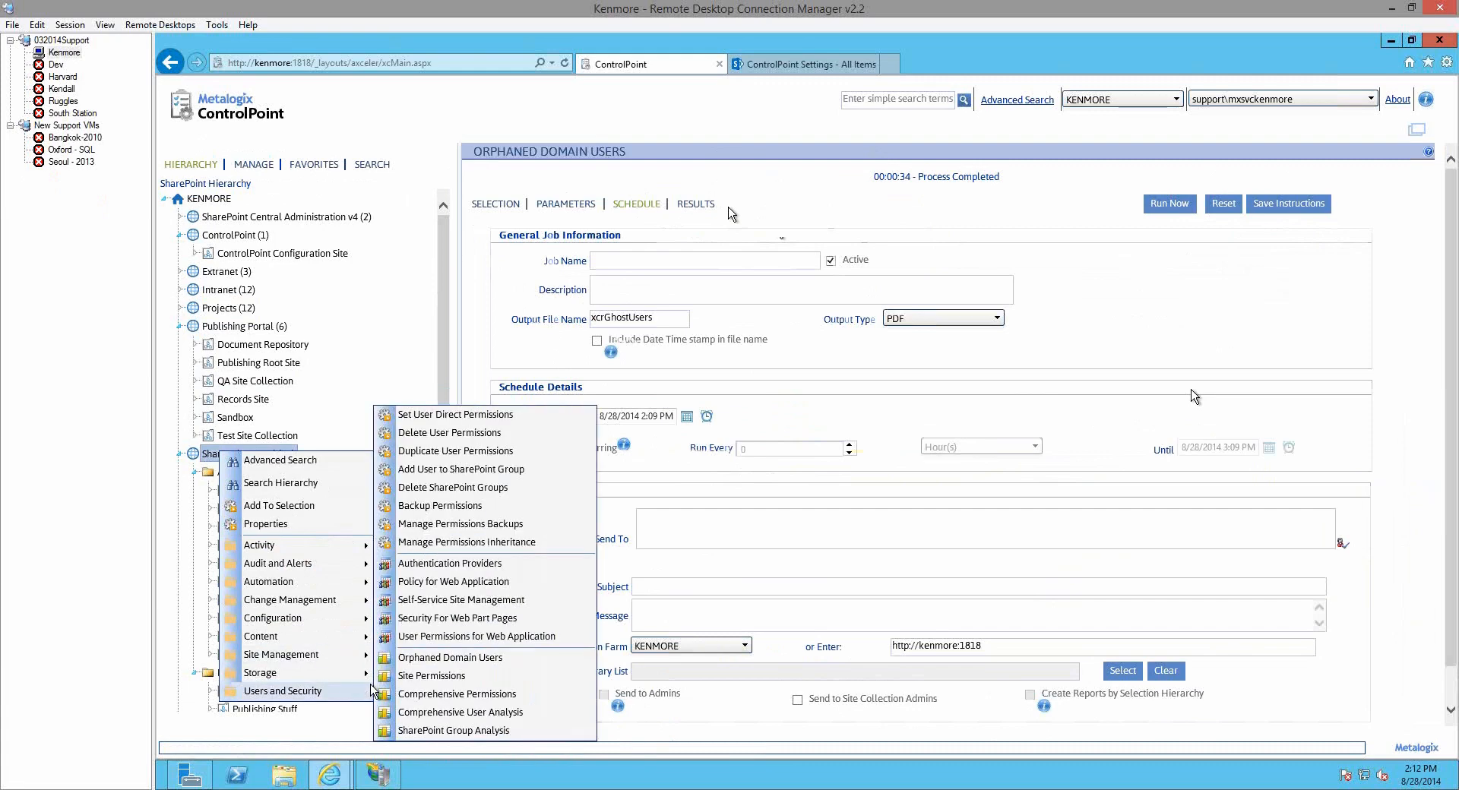
left_click(424, 678)
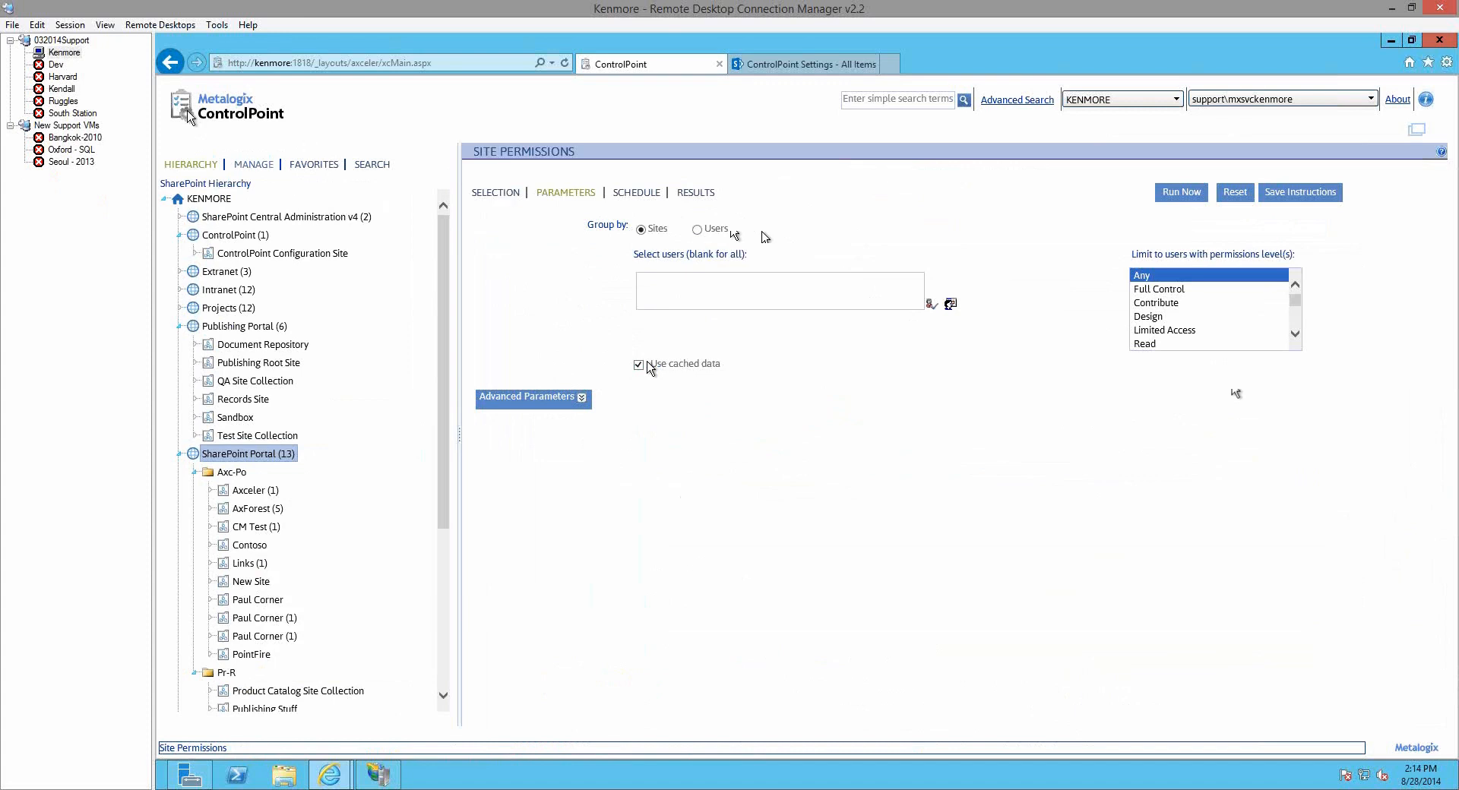
Collapse Application Performance and expand Discovery Performance in ControlPoint Settings to check the DiscoveryEnabled parameter, and return to Site Permissions
left_click(784, 63)
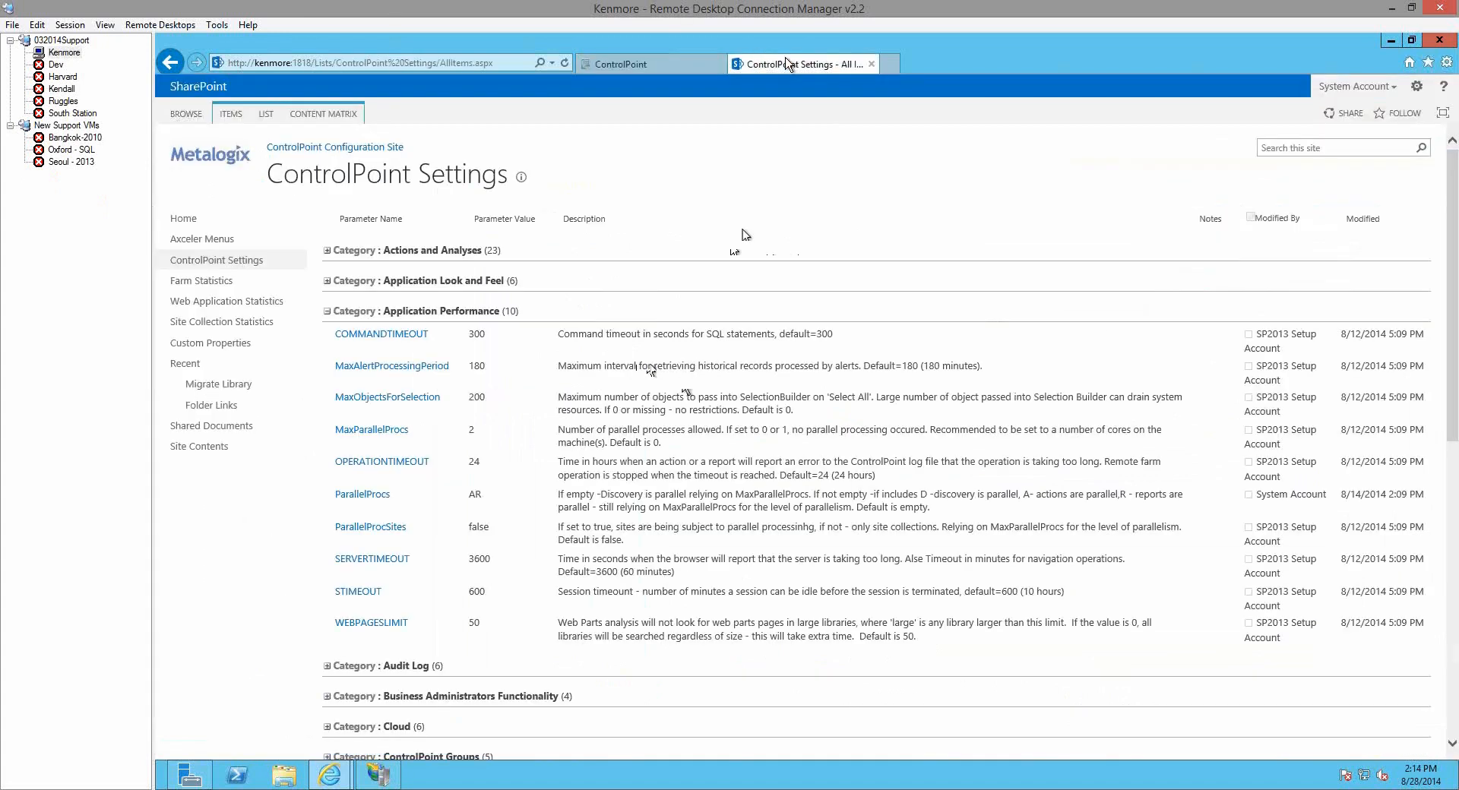
left_click(327, 312)
left_click(327, 524)
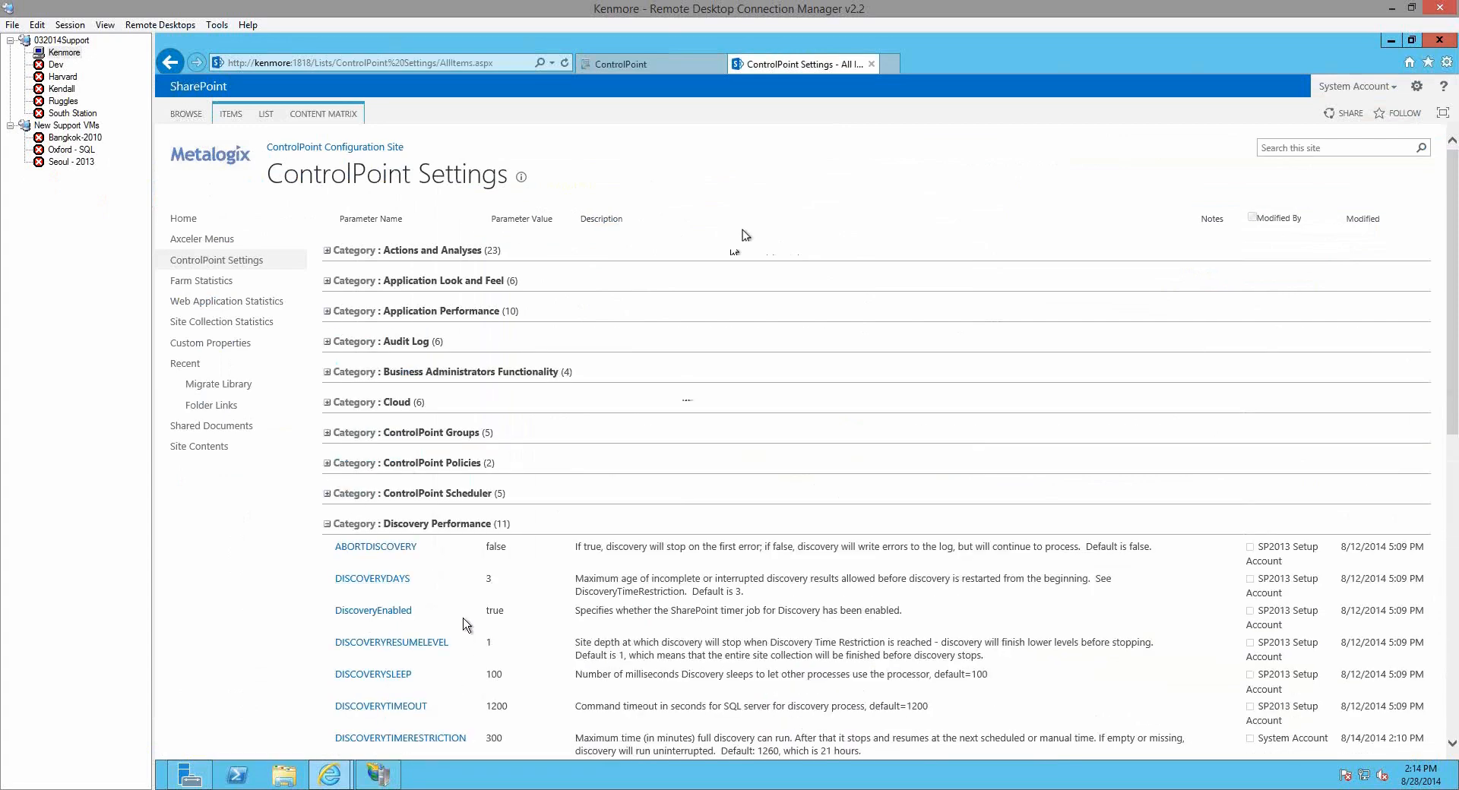
double_click(504, 613)
left_click(507, 618)
left_click(625, 64)
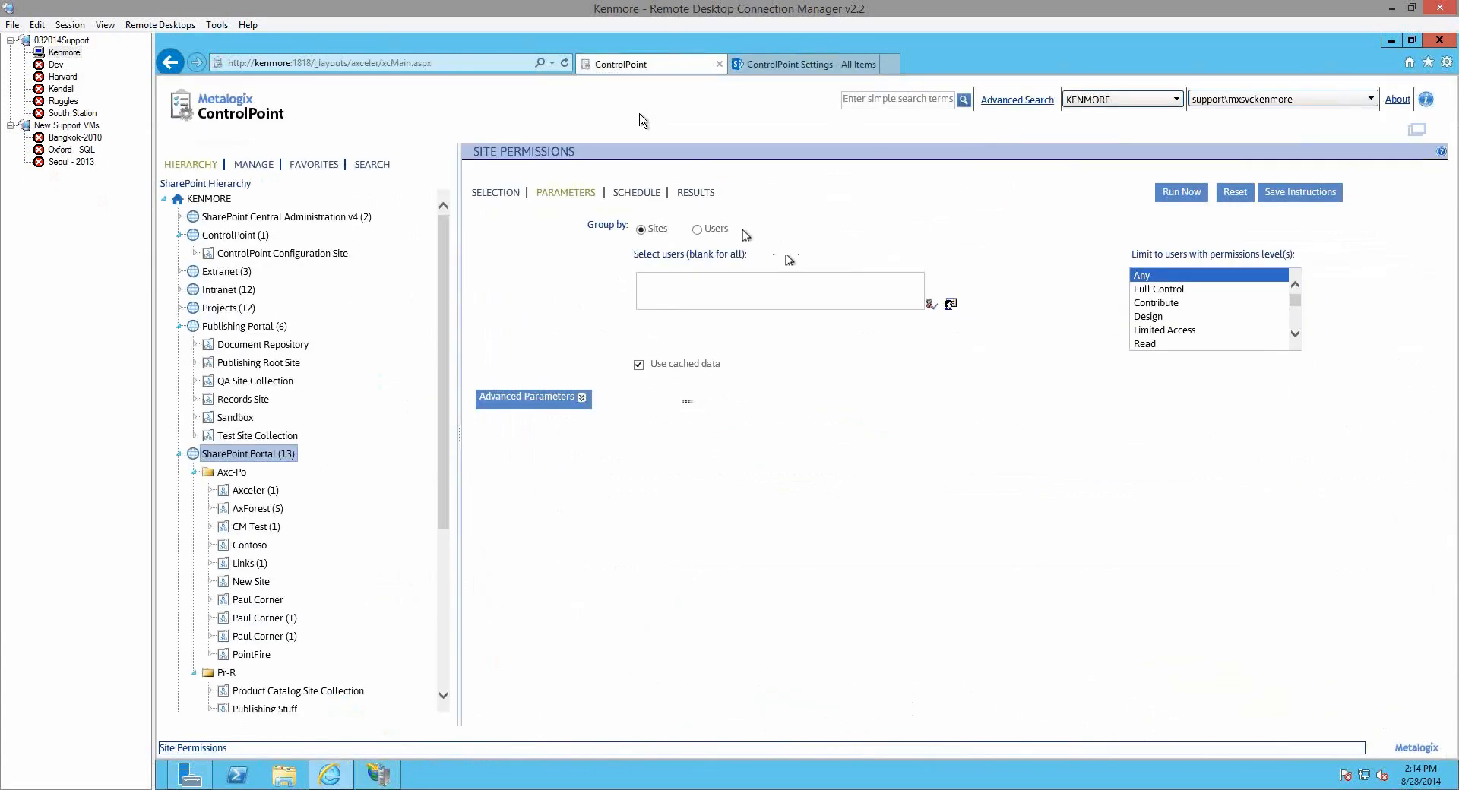
Check the last installed version in ControlPoint's About information and close it
left_click(1398, 100)
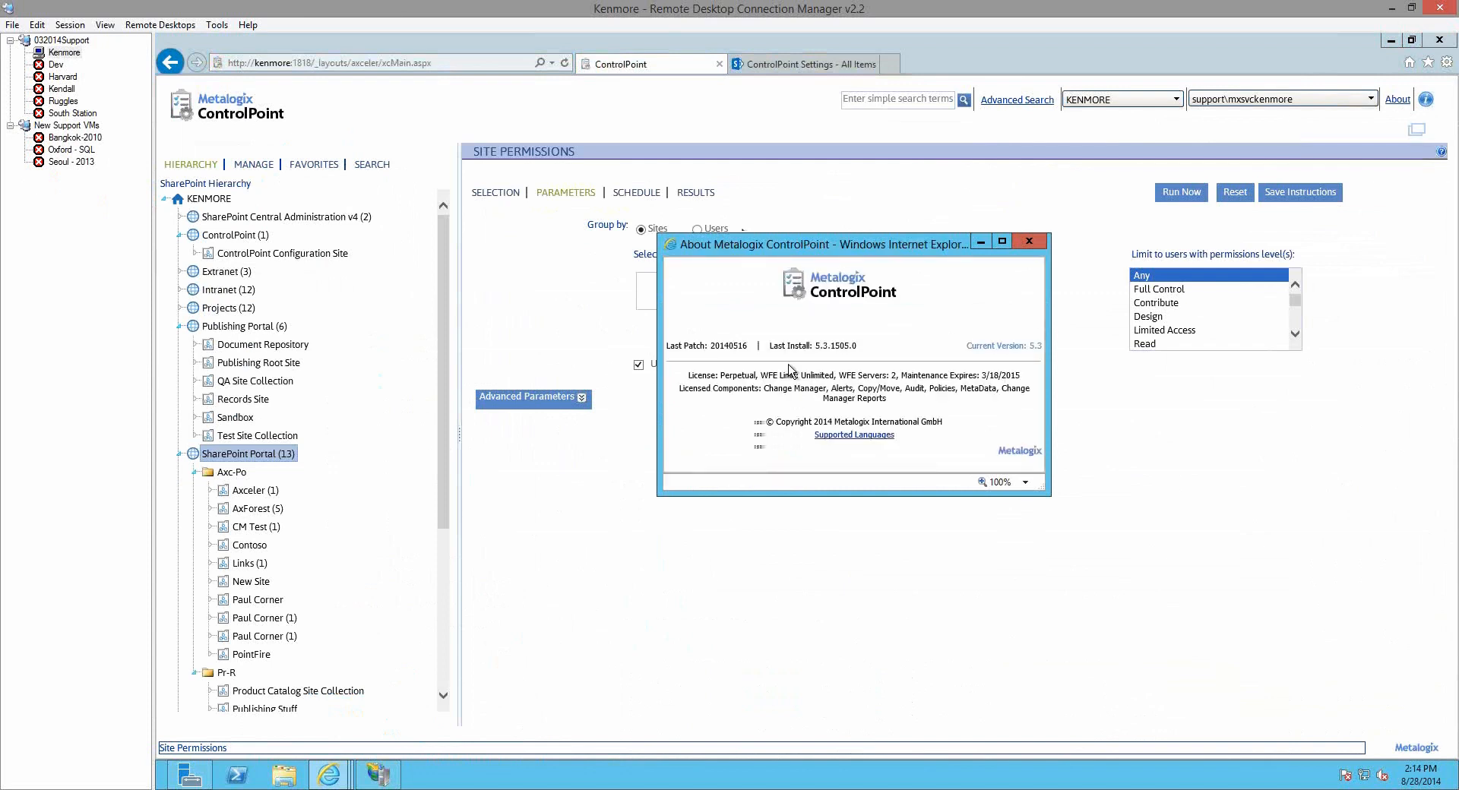
left_click_drag(816, 345, 855, 346)
left_click(862, 361)
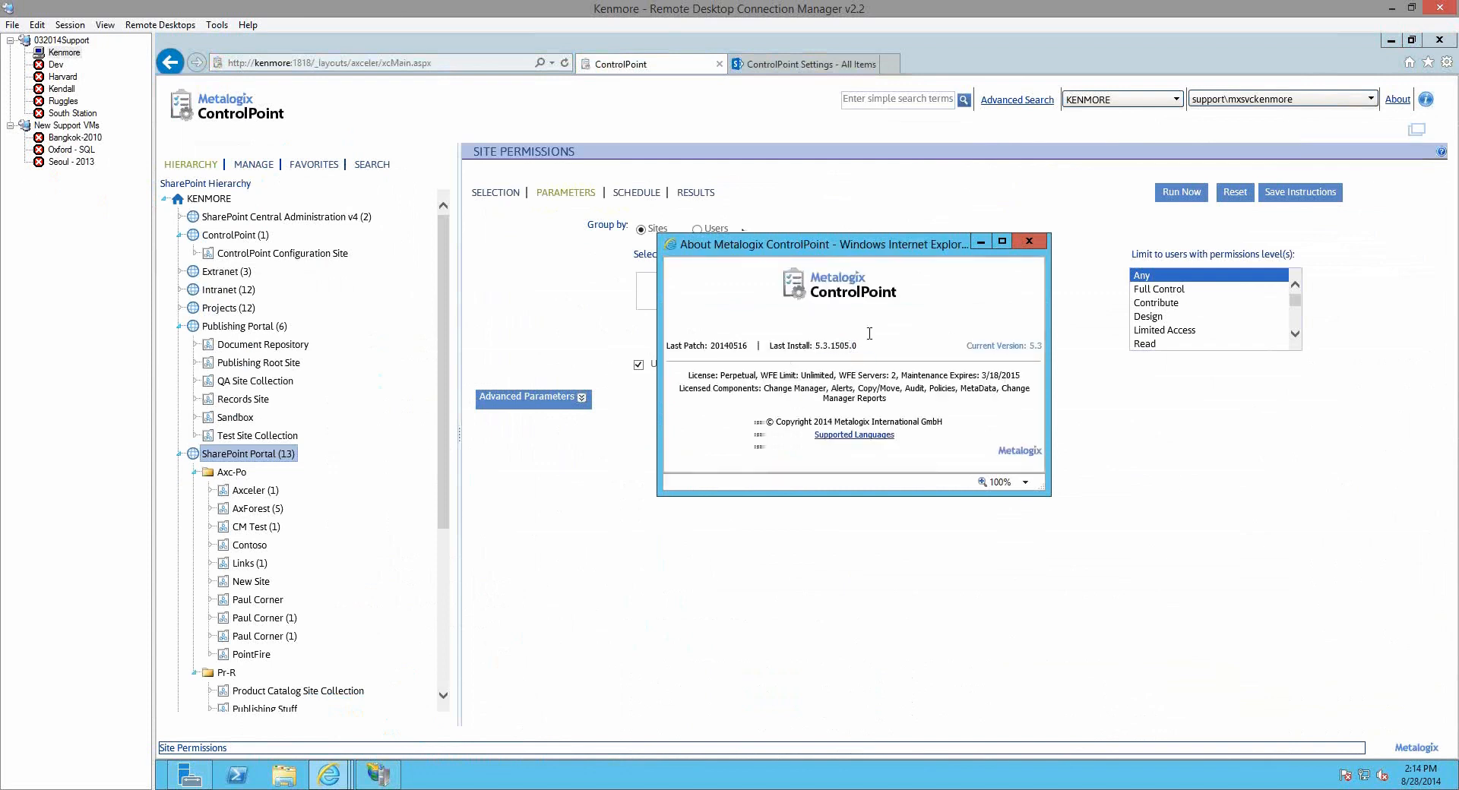
left_click(1026, 240)
Review the Discovery Performance parameters in ControlPoint Settings, checking the DISCOVERYDAYS value, and return to Site Permissions
left_click(782, 73)
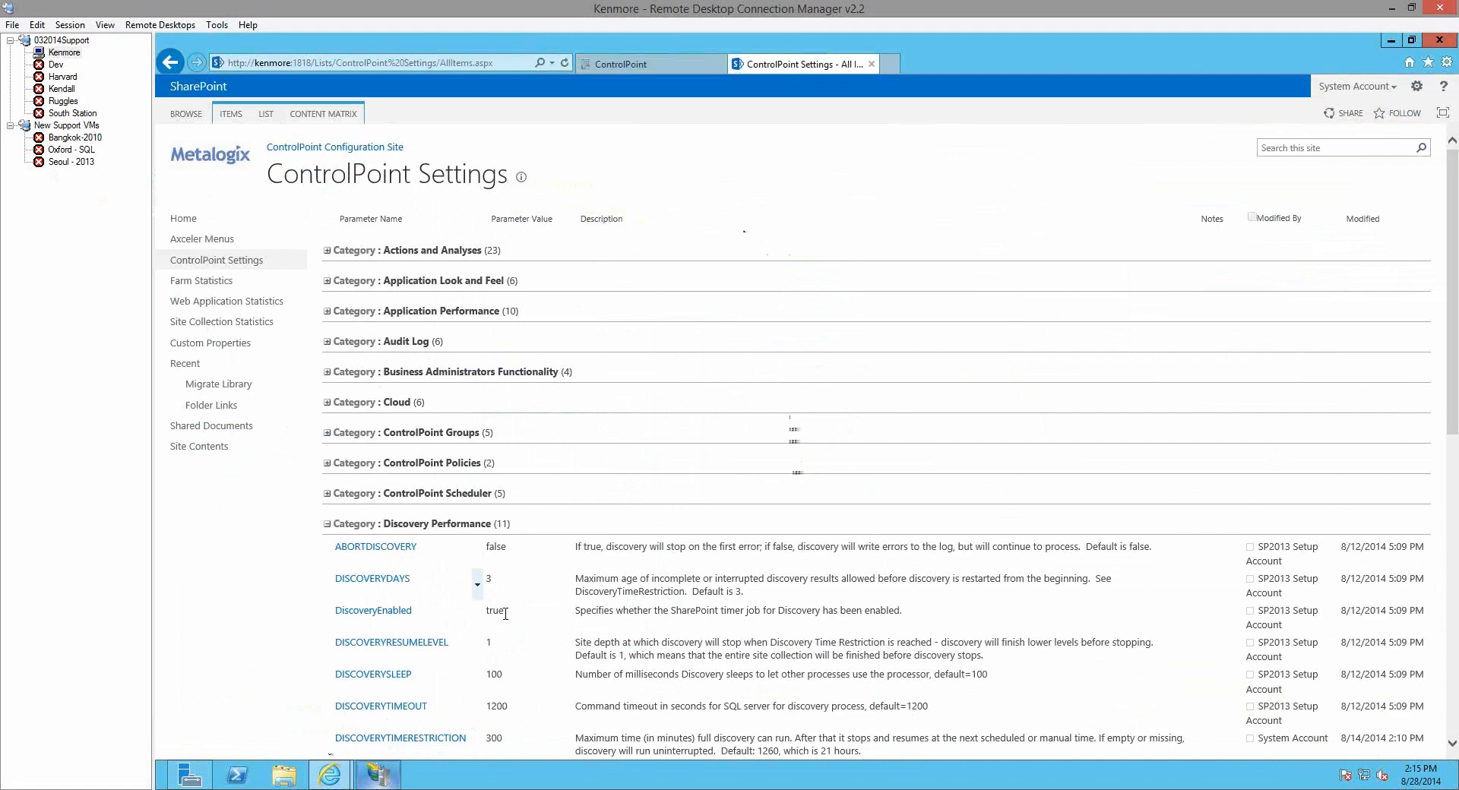
scroll(745, 578, "down", 1)
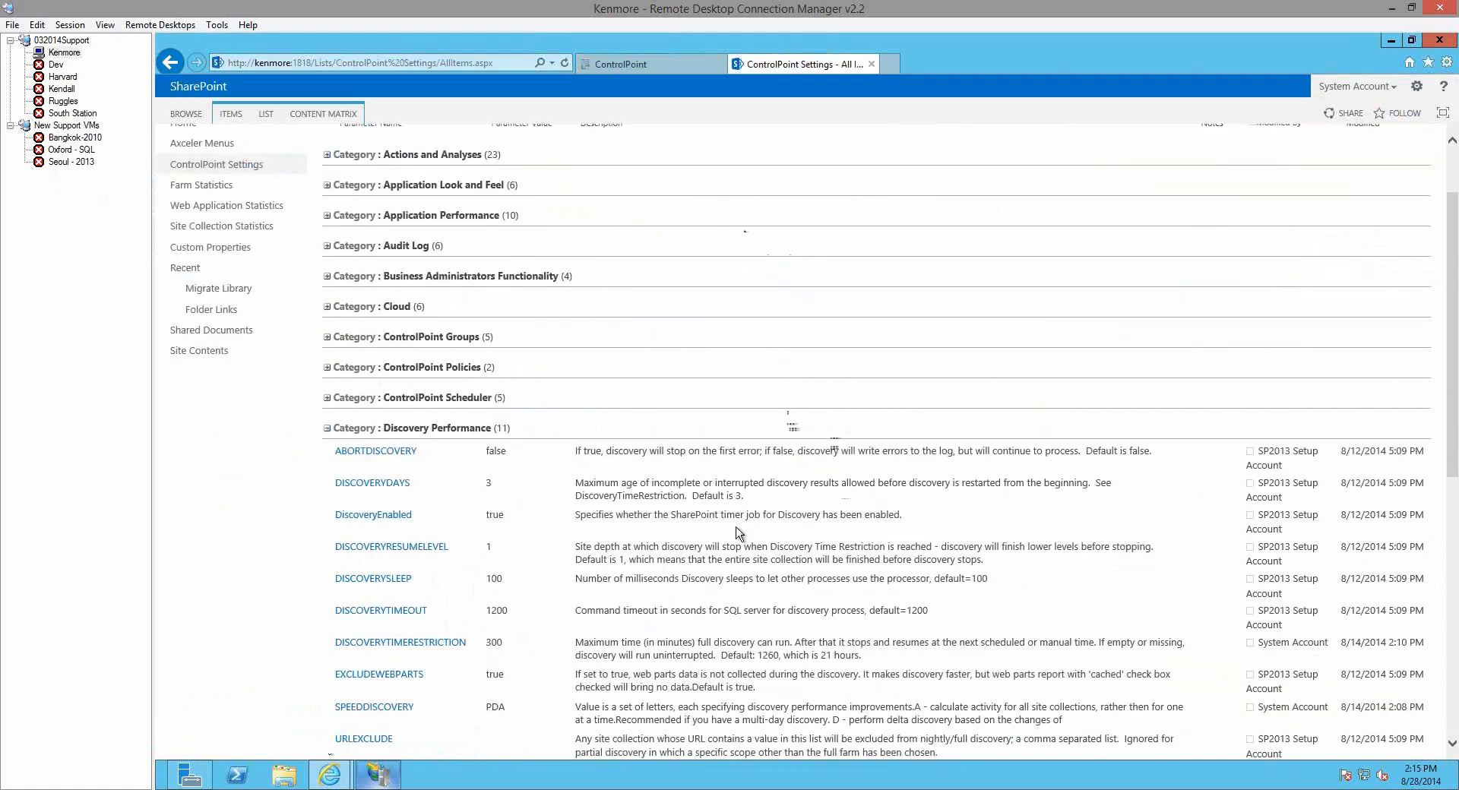
scroll(488, 426, "down", 2)
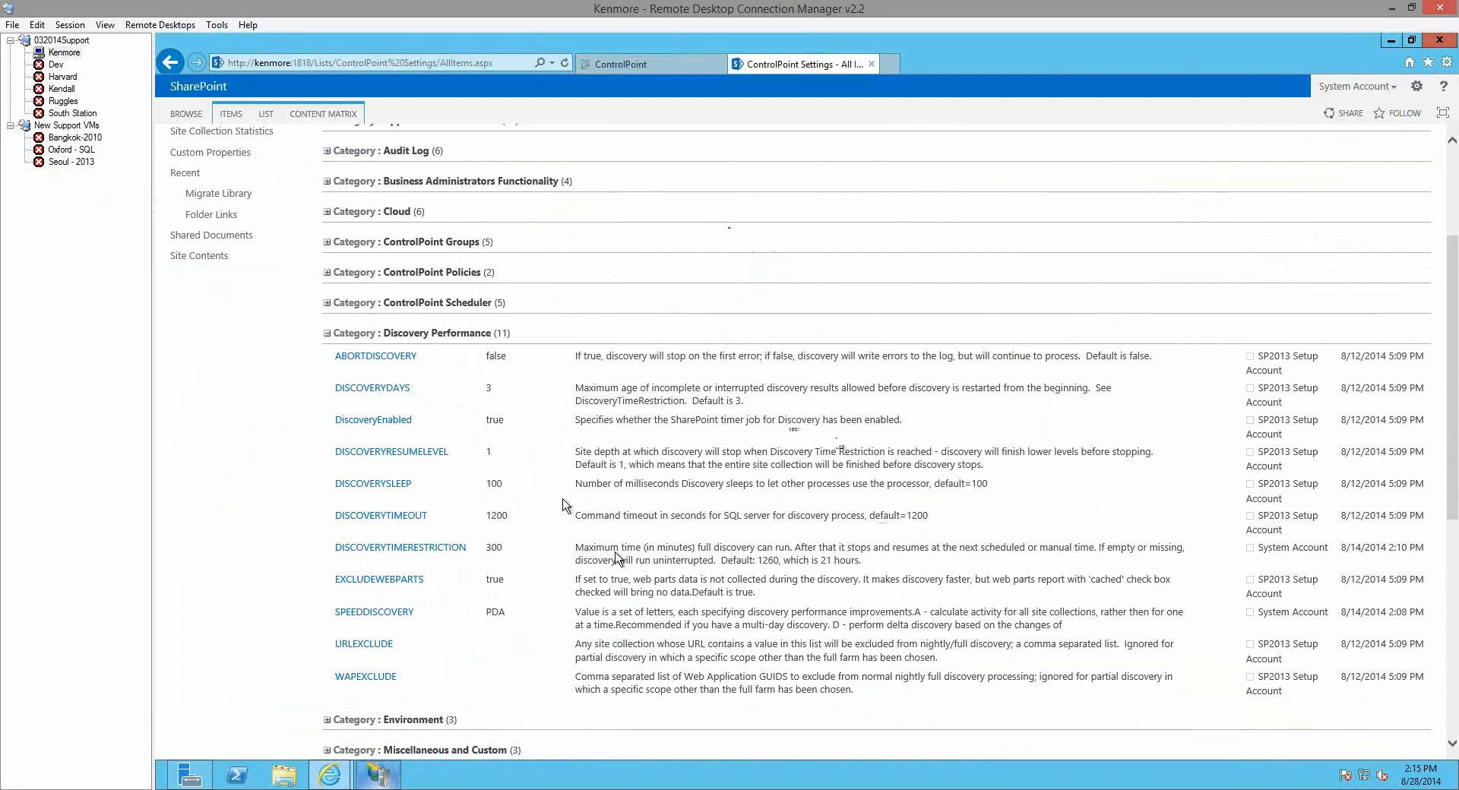
double_click(488, 389)
left_click_drag(485, 388, 485, 394)
left_click(518, 382)
left_click(651, 64)
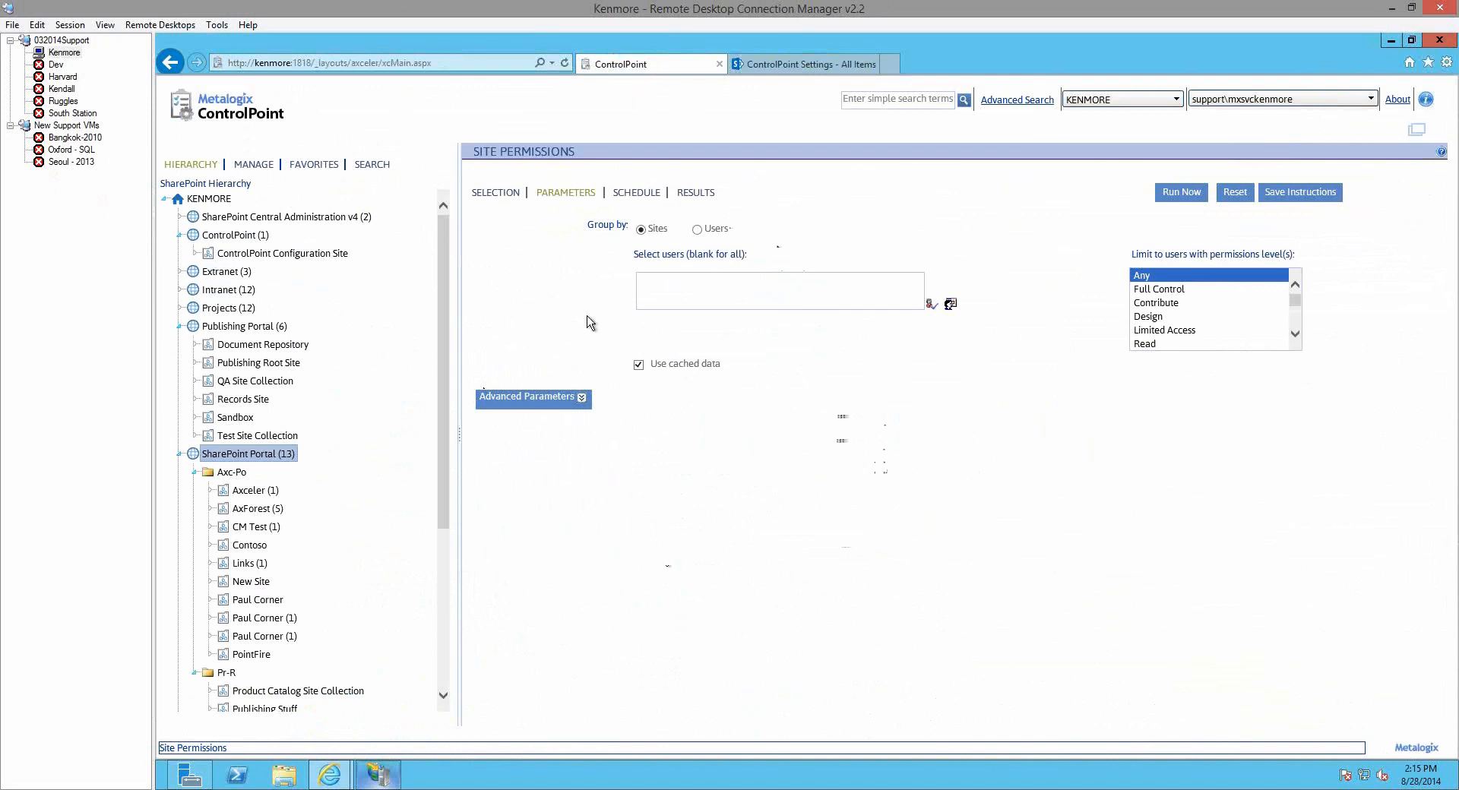
Collapse Publishing Portal in the SharePoint hierarchy and check the WAPEXCLUDE parameter description in ControlPoint Settings
left_click(180, 327)
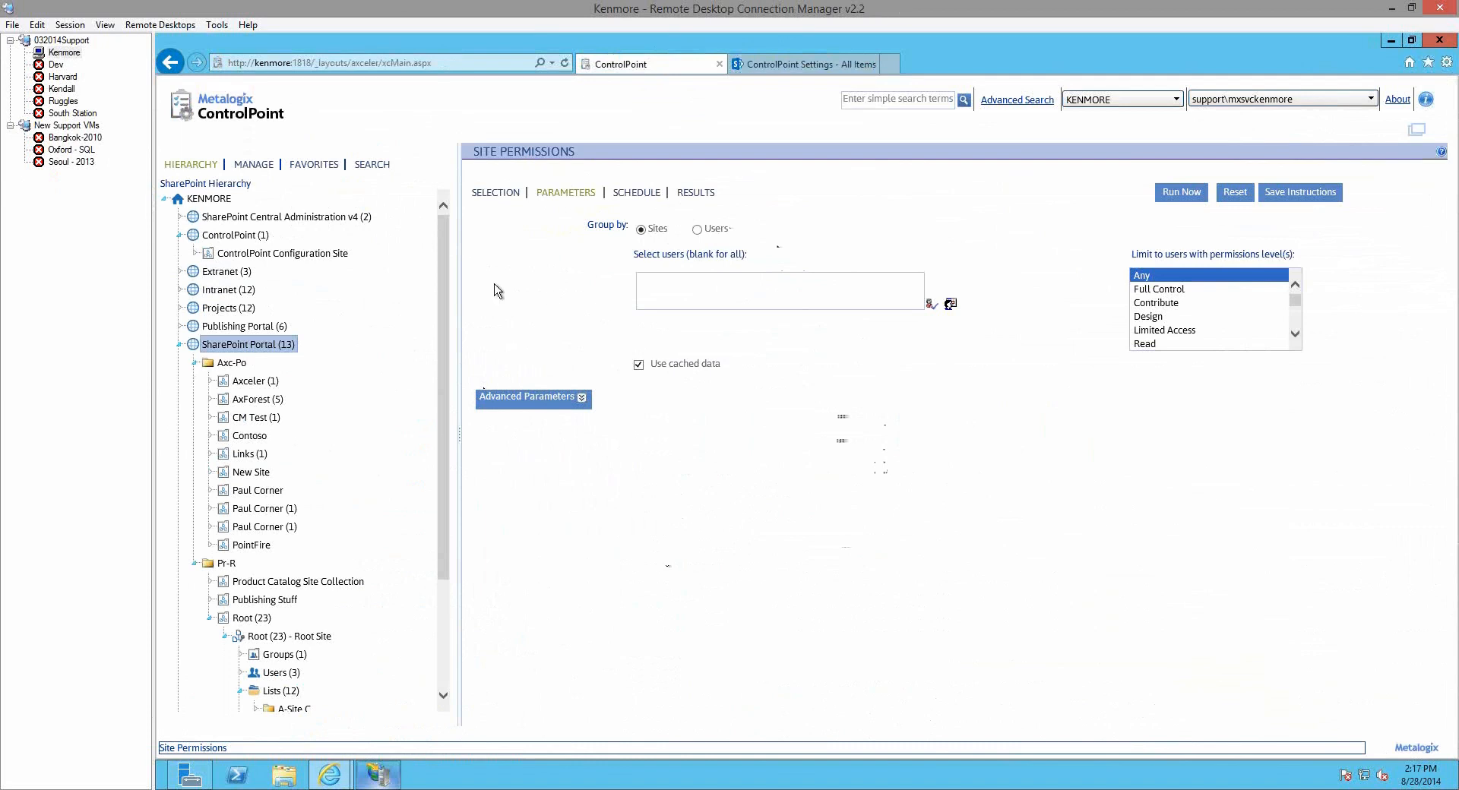
left_click(757, 63)
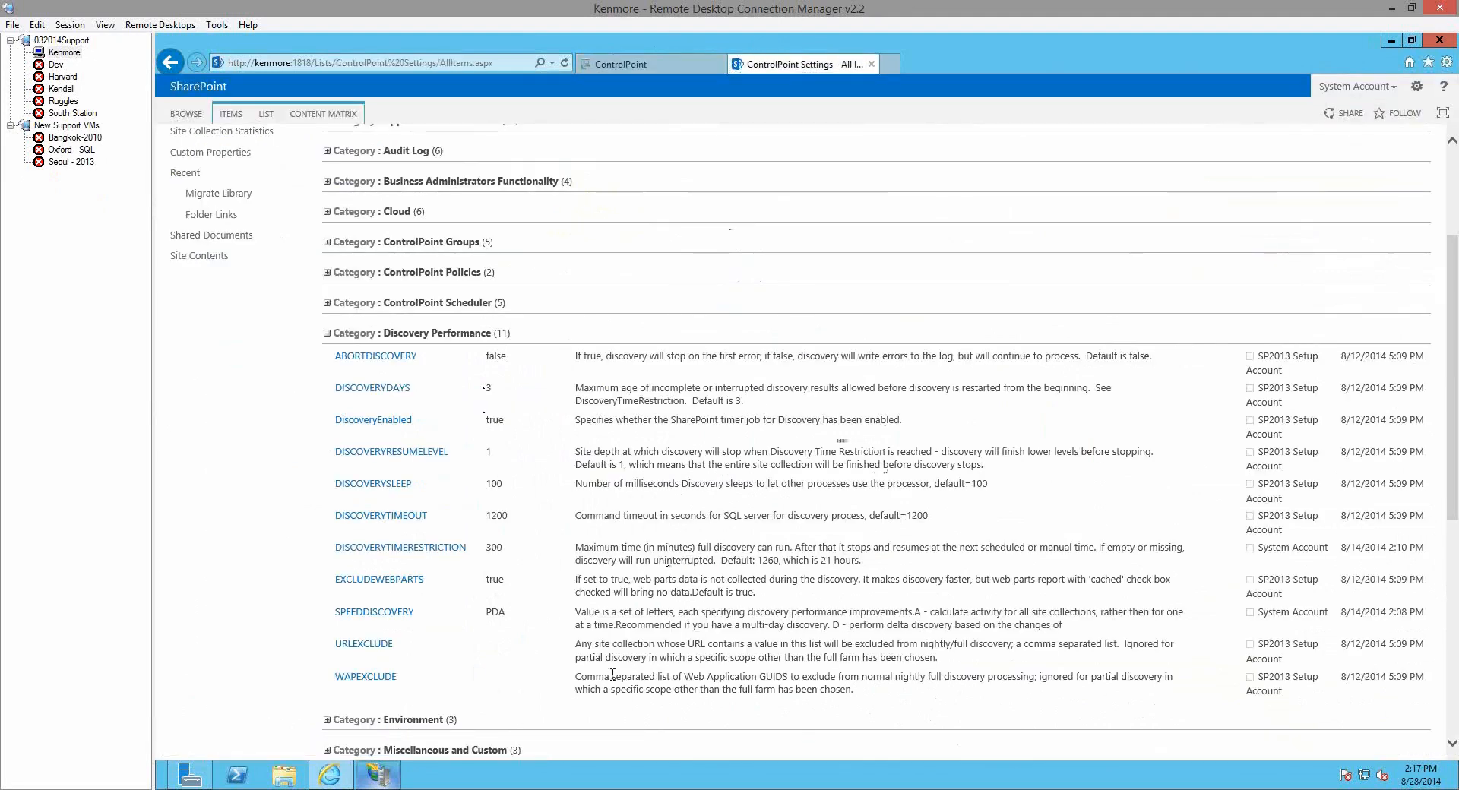
left_click(609, 66)
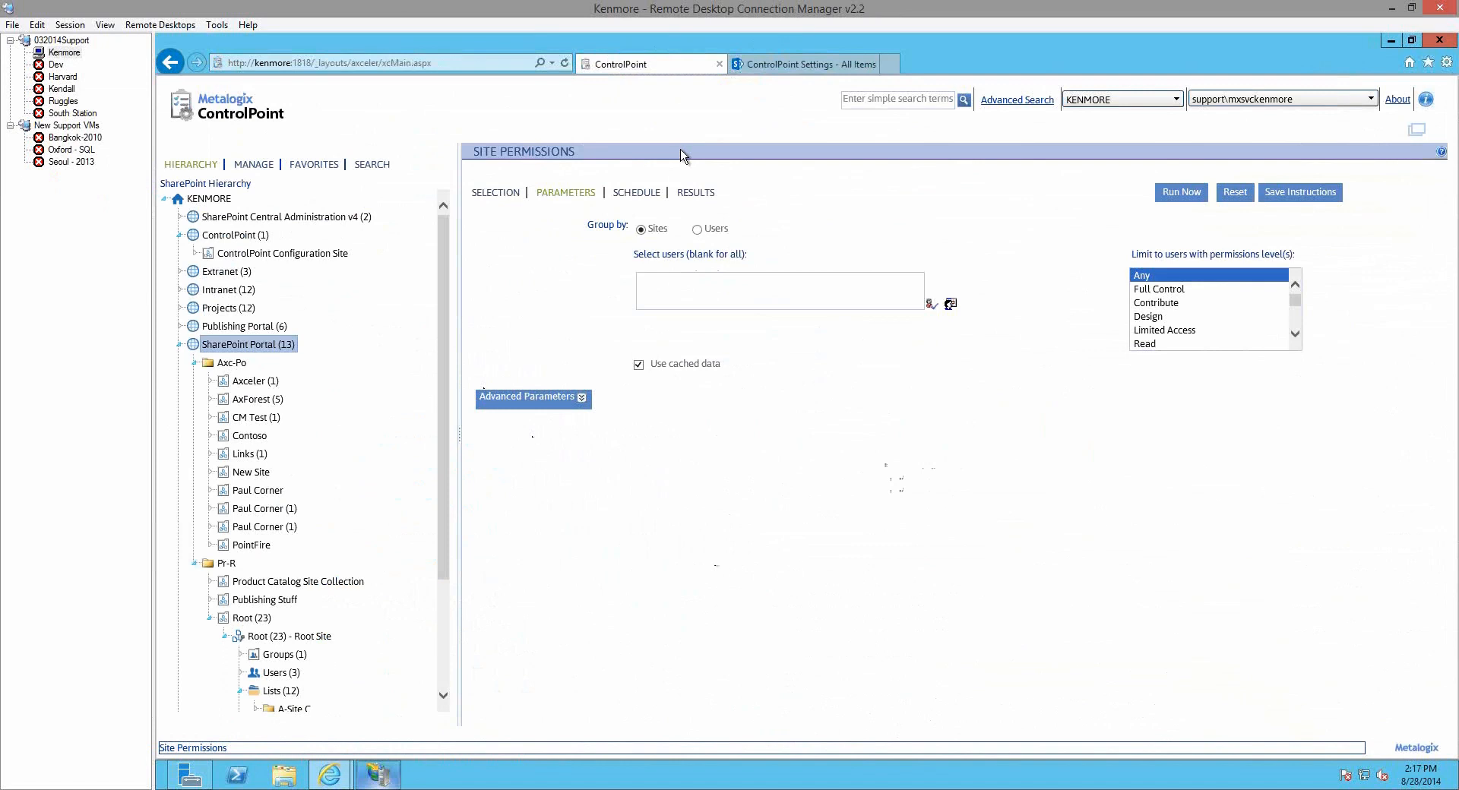
Open the SharePoint Portal web application's properties, find and select its Id value, and close the properties
right_click(219, 351)
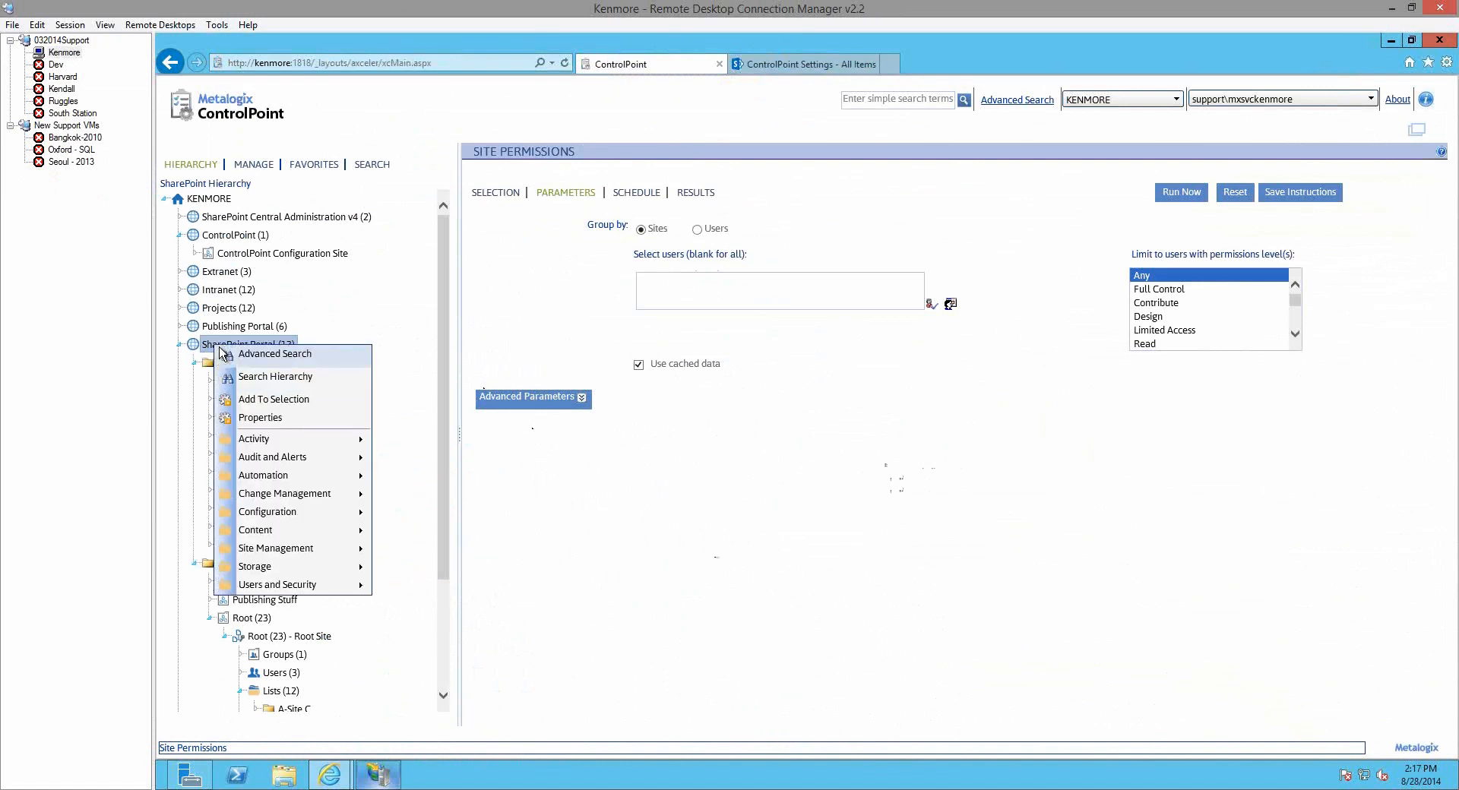
left_click(240, 417)
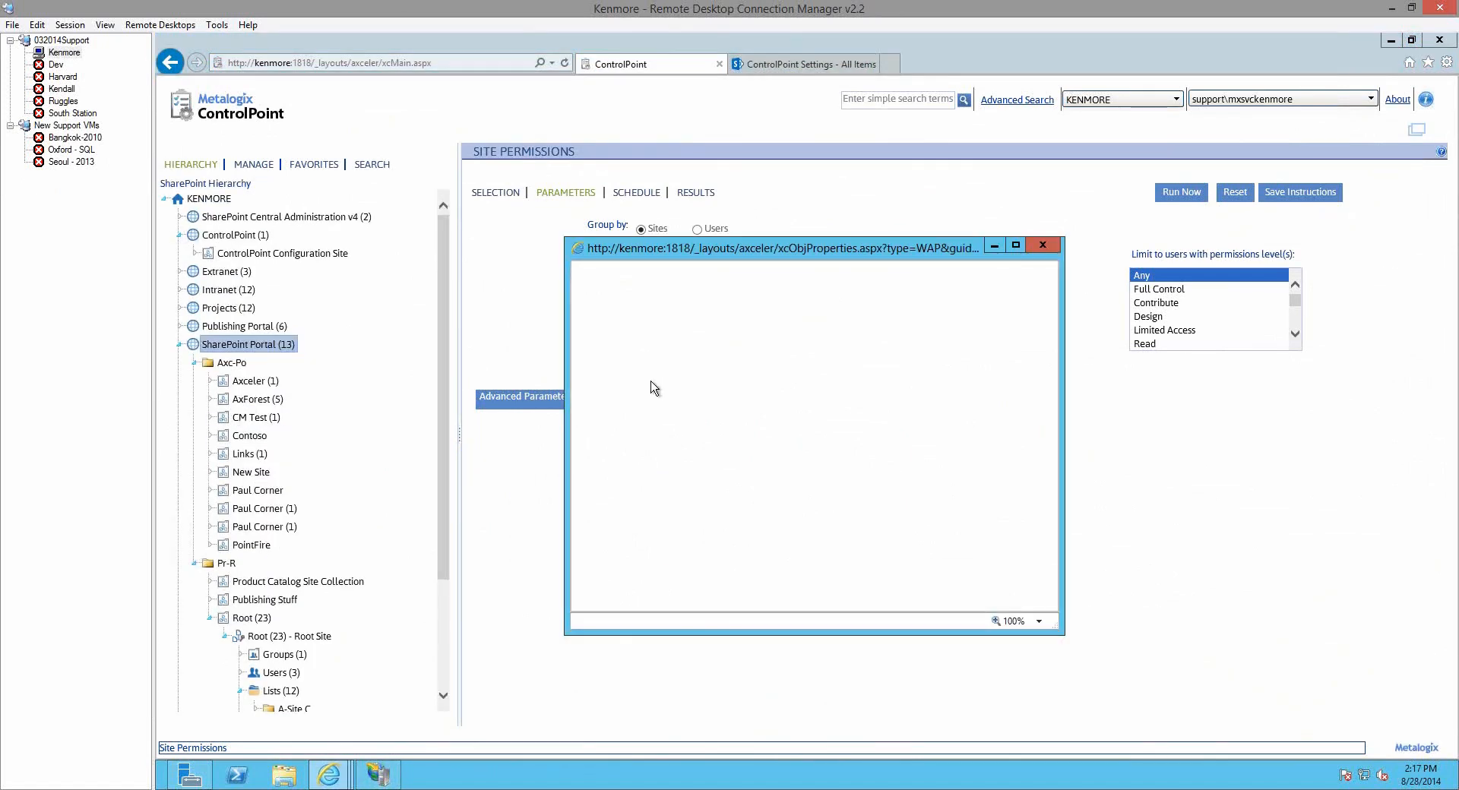
scroll(917, 389, "down", 1)
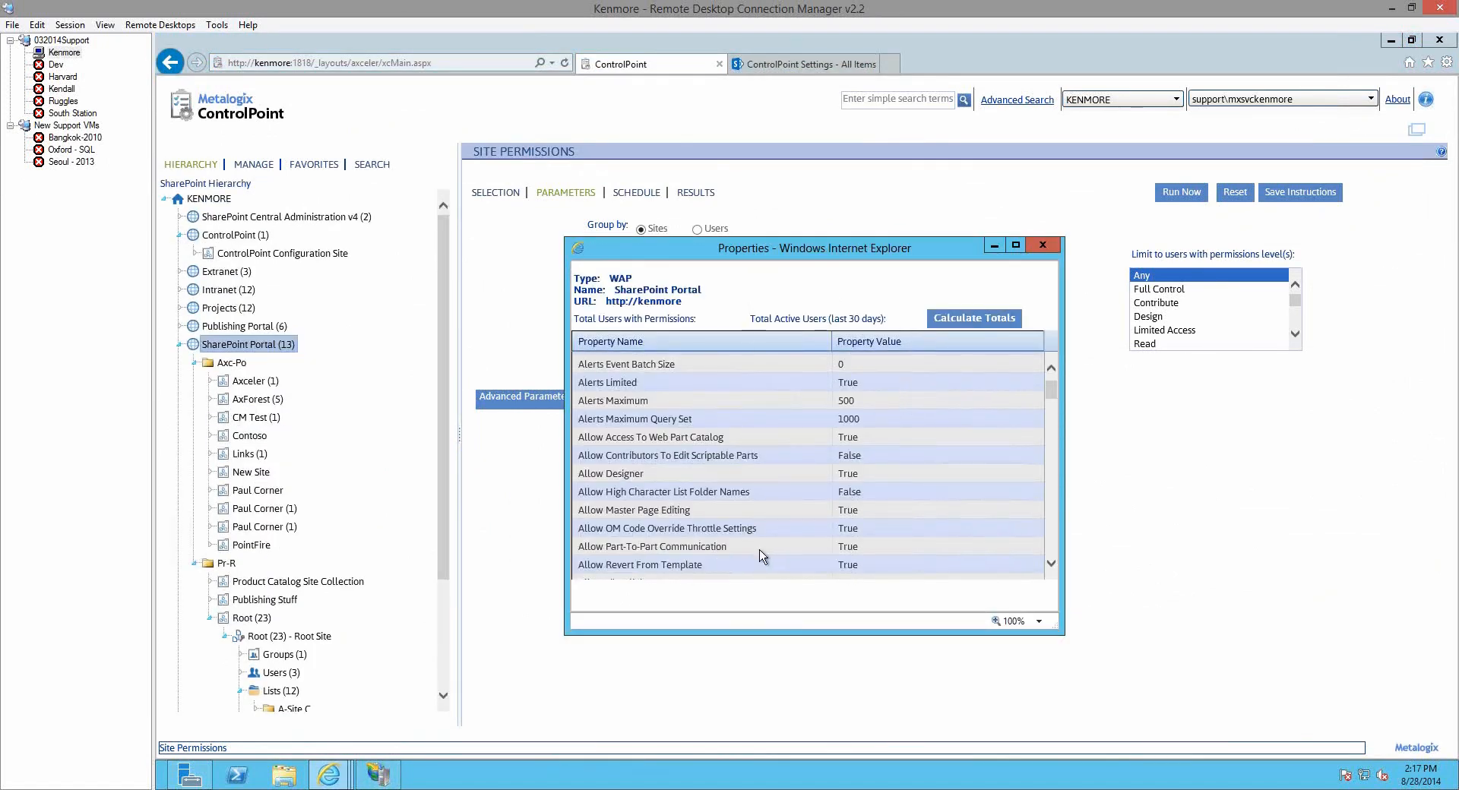
scroll(872, 445, "down", 10)
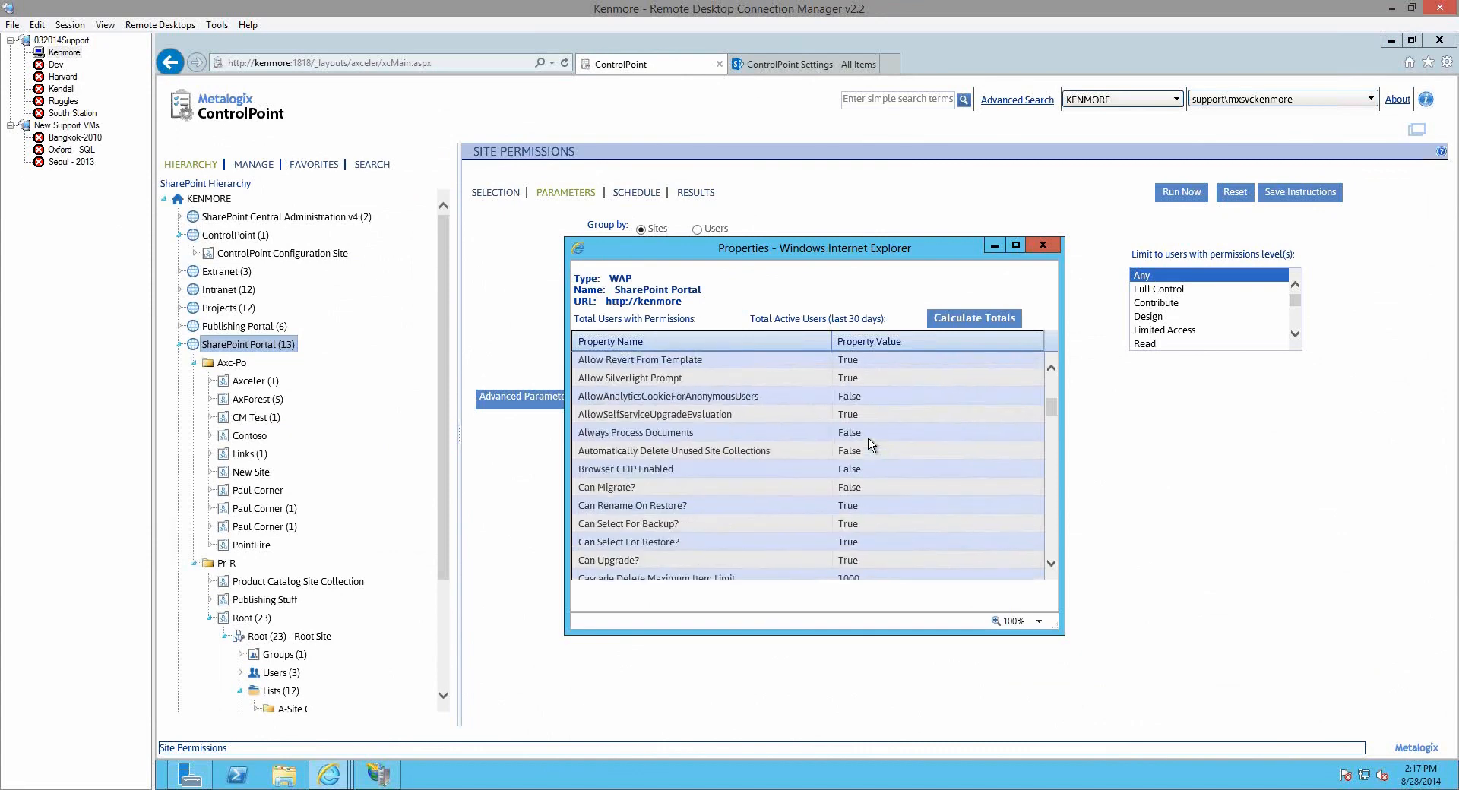
scroll(872, 445, "down", 12)
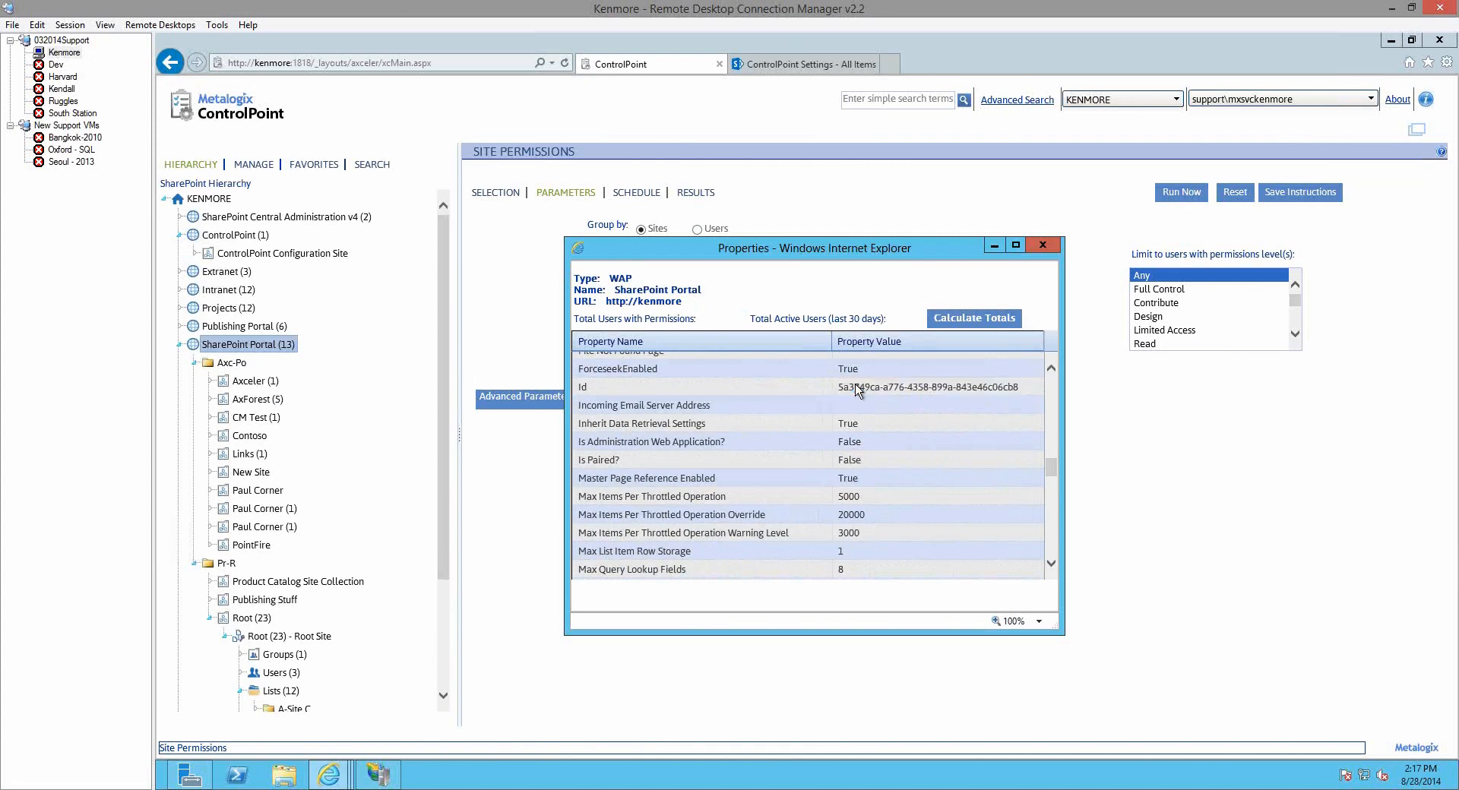
left_click_drag(839, 393, 993, 394)
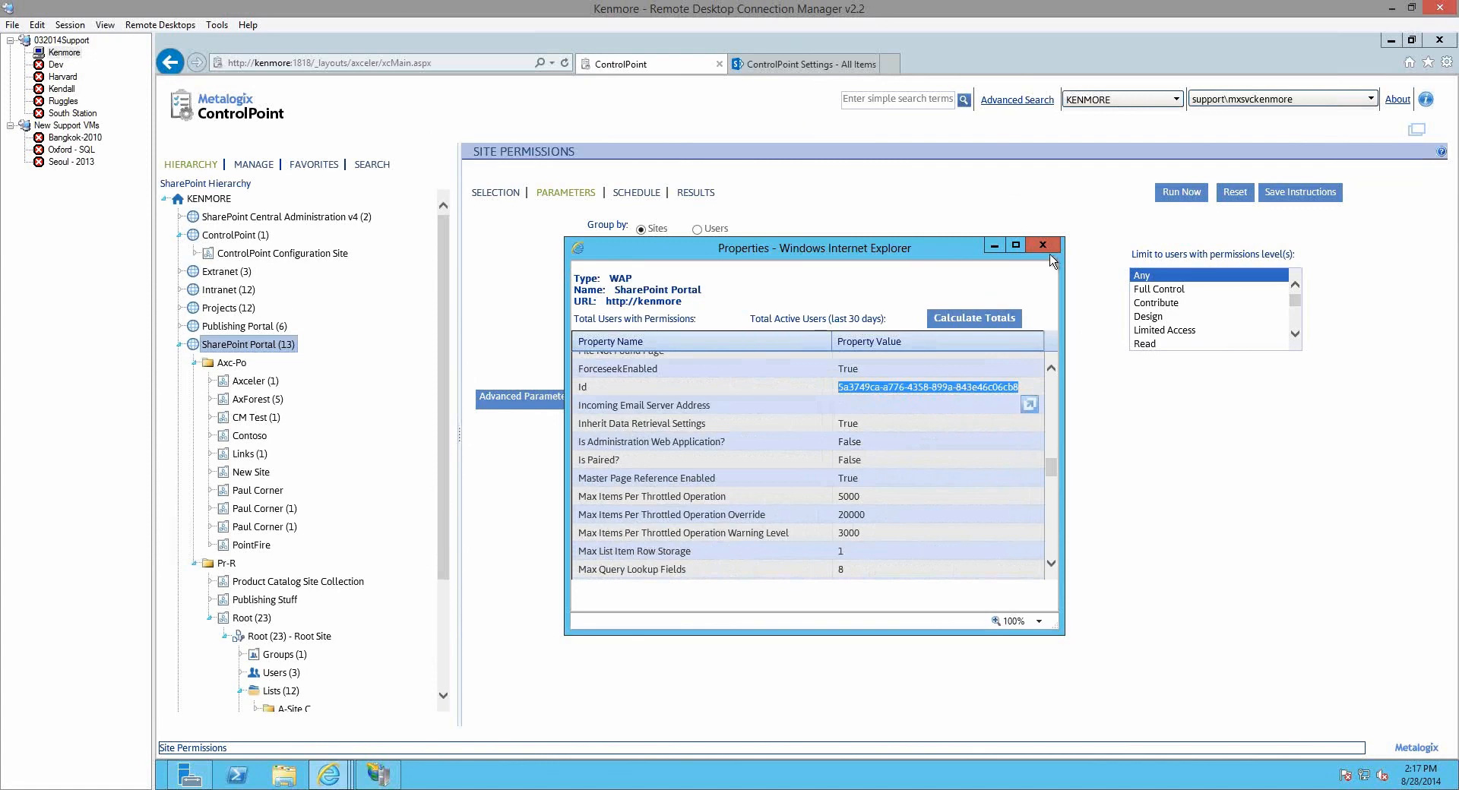
left_click(1043, 245)
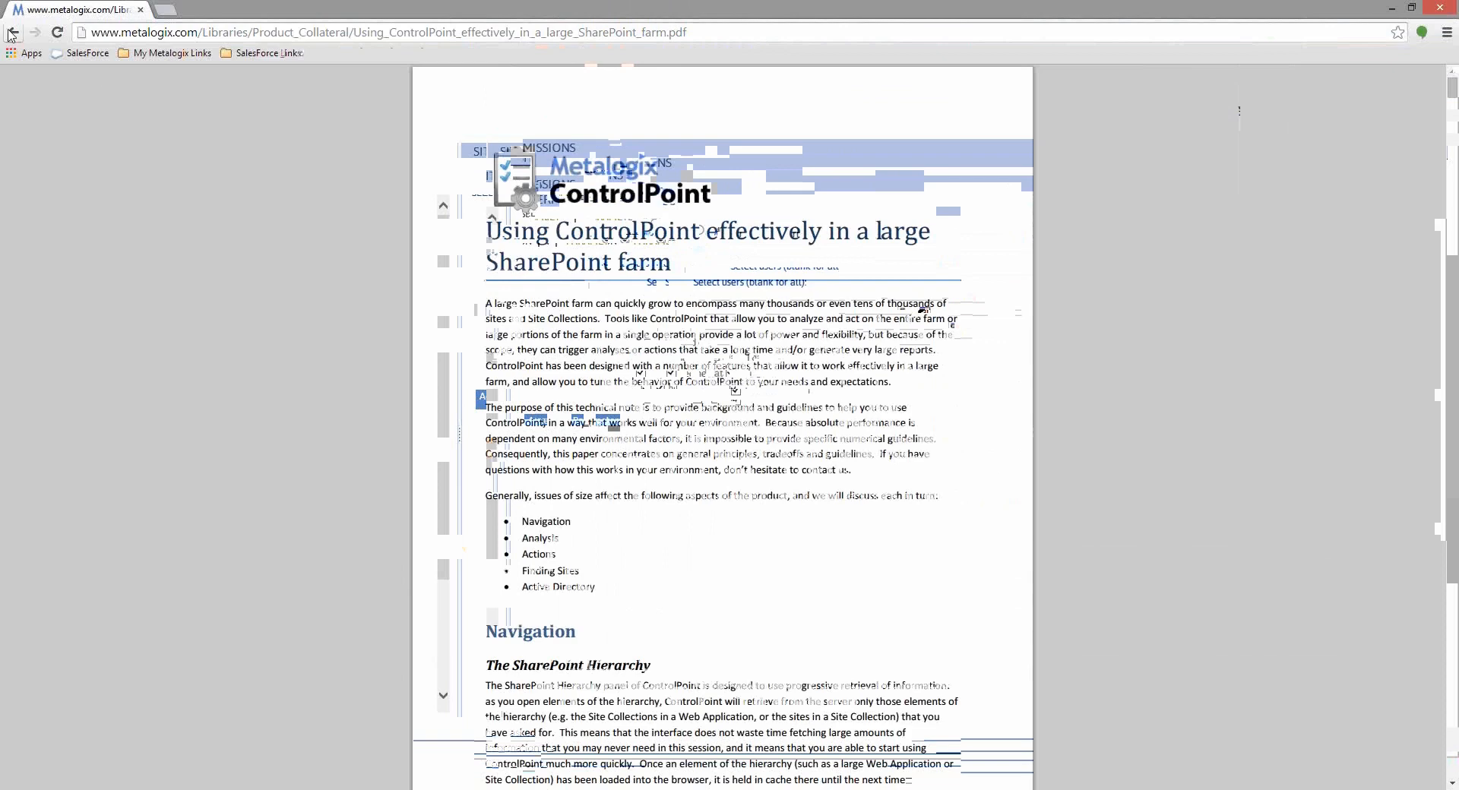
Switch to Chrome and open the ControlPoint documentation page from Metalogix's Product Downloads and Resources
left_click(13, 34)
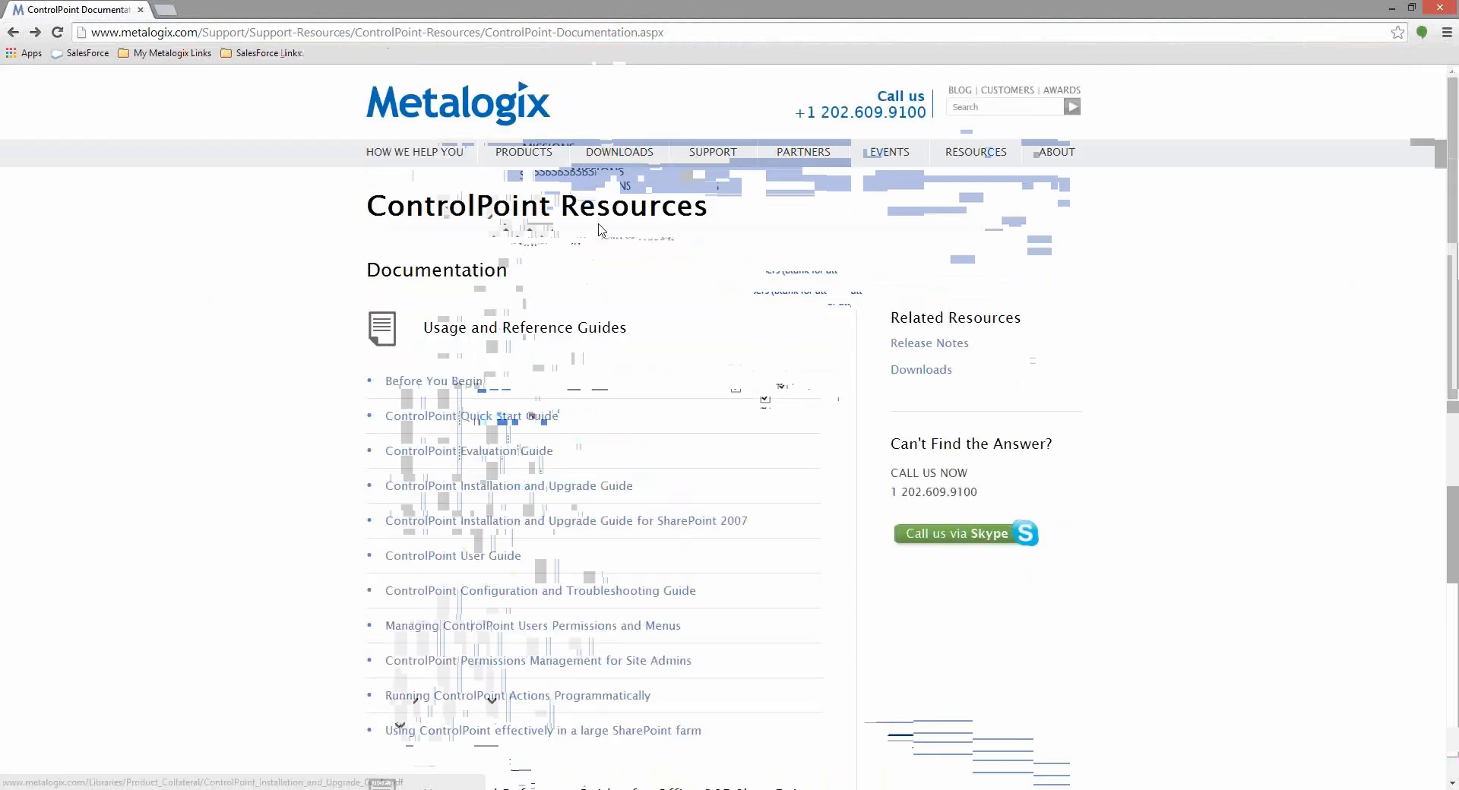
mouse_move(680, 155)
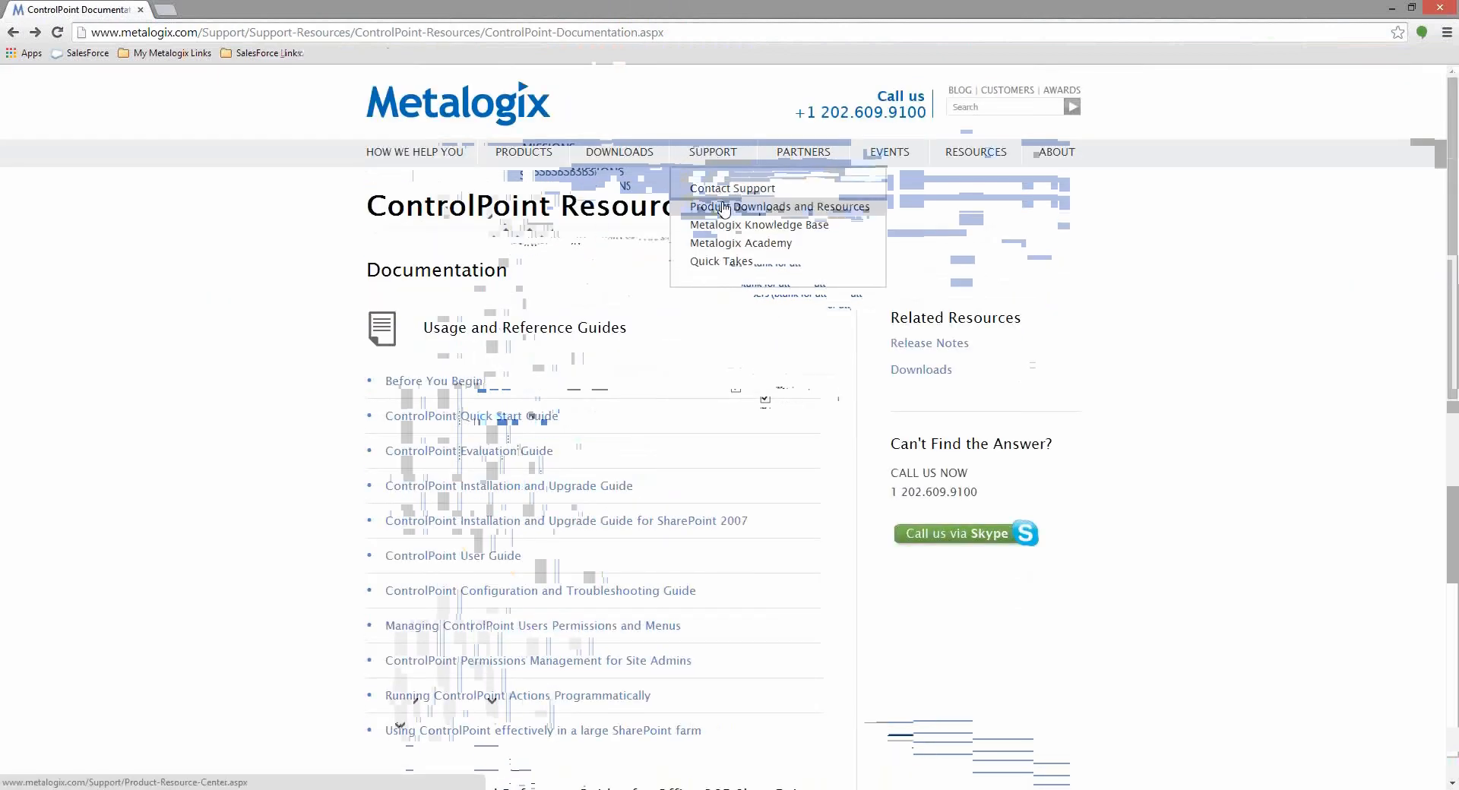
left_click(724, 208)
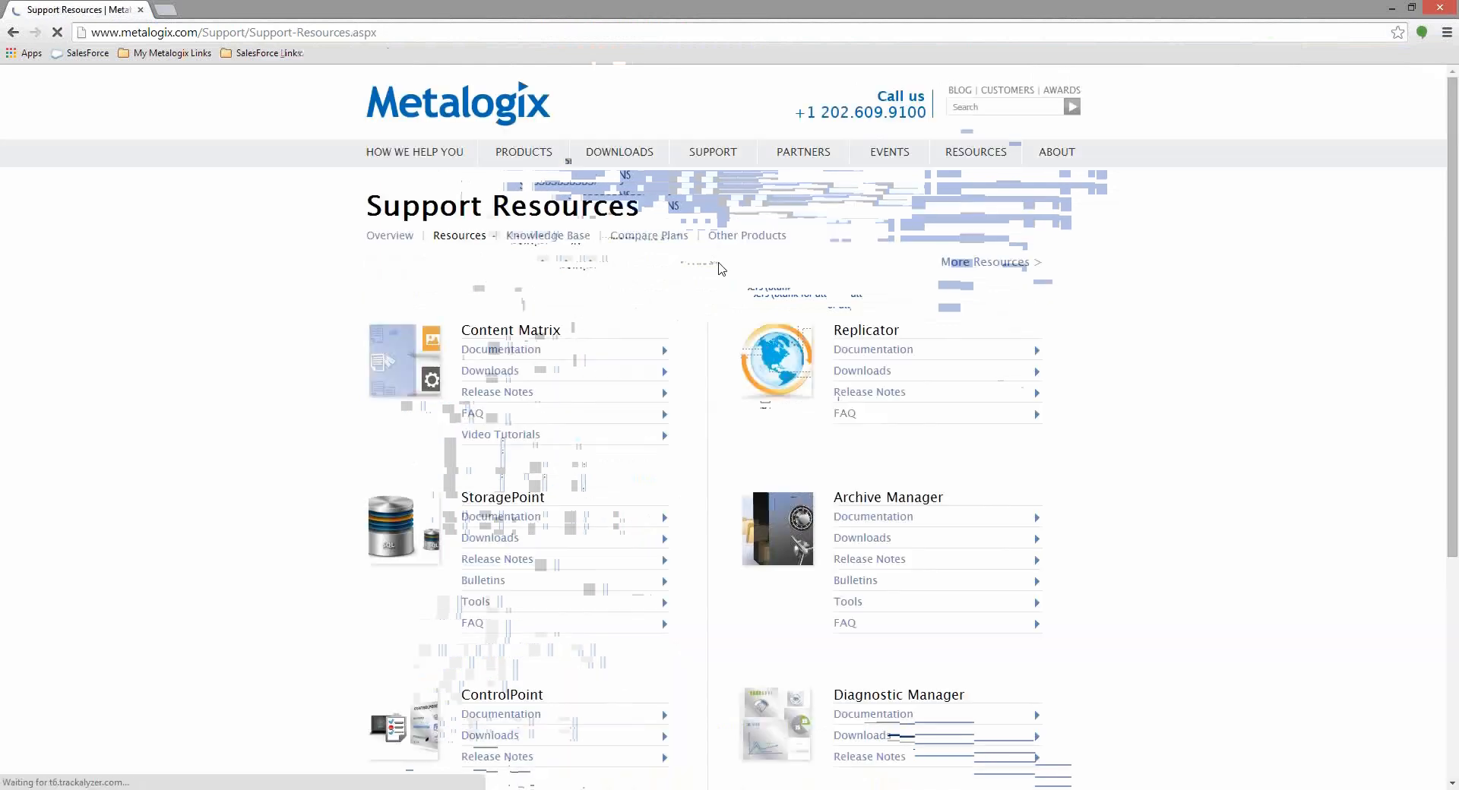
scroll(564, 410, "down", 4)
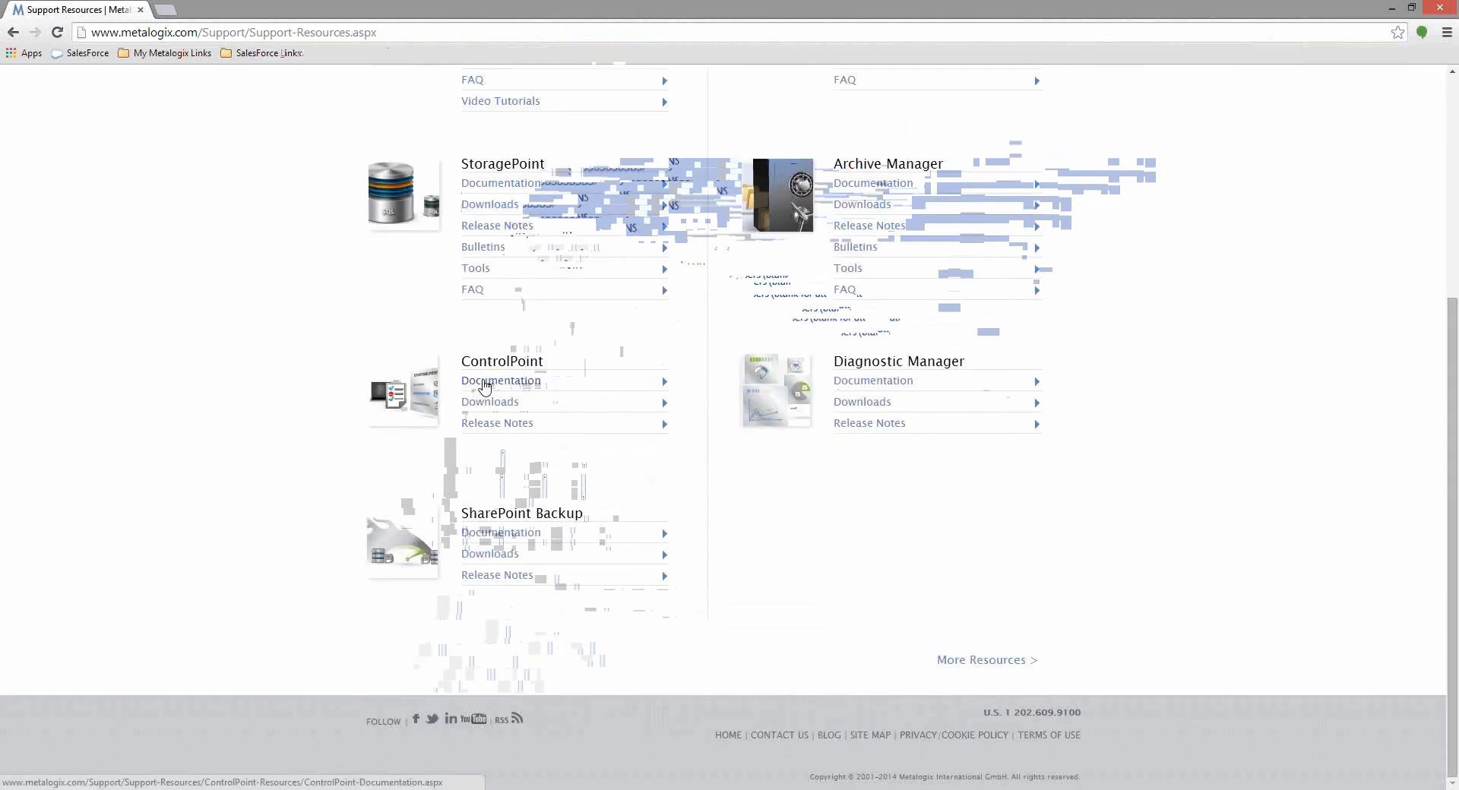
left_click(486, 384)
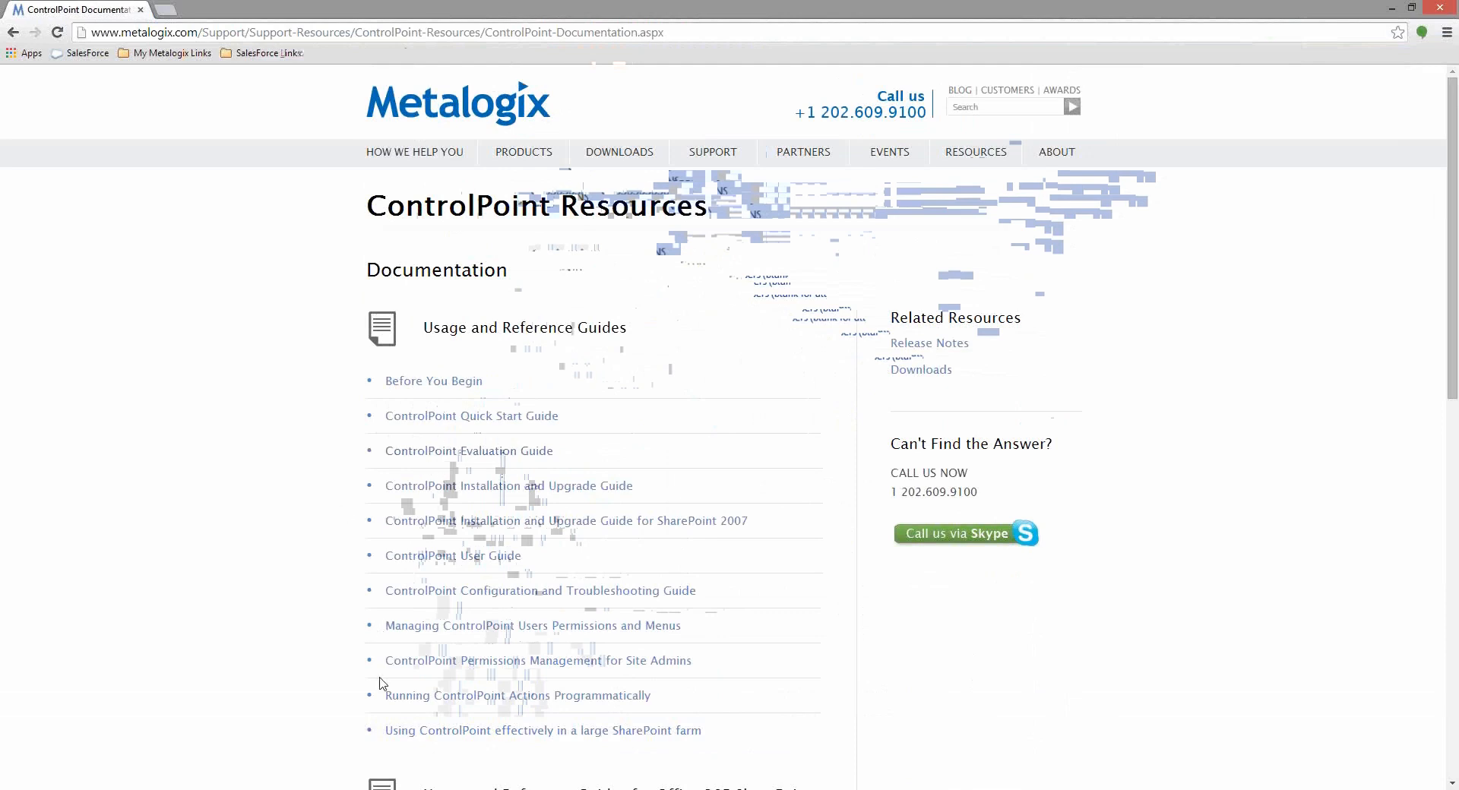
Open the guide "Using ControlPoint effectively in a large SharePoint farm" from the Usage and Reference Guides
scroll(382, 682, "down", 1)
left_click_drag(372, 231, 787, 667)
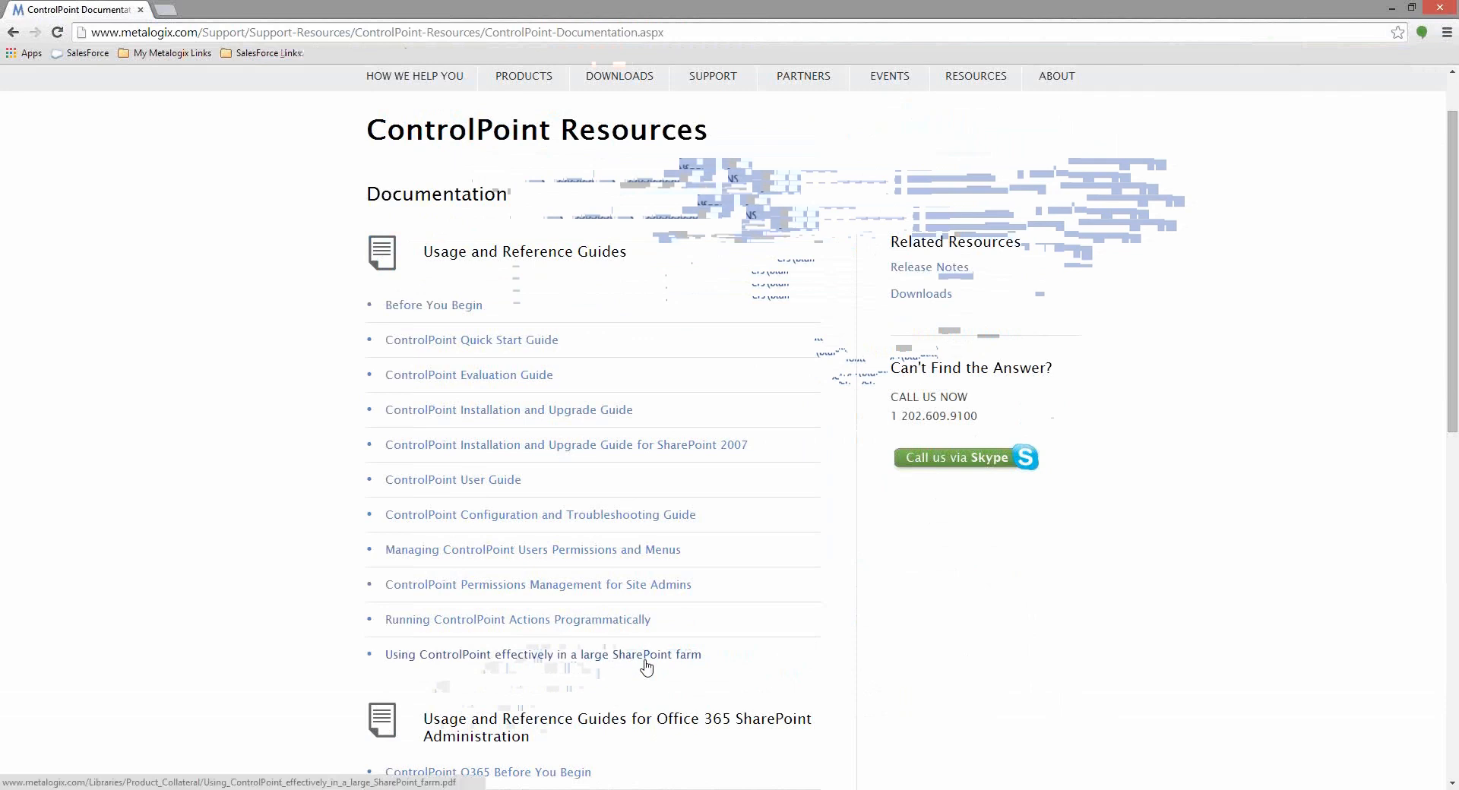
left_click(646, 666)
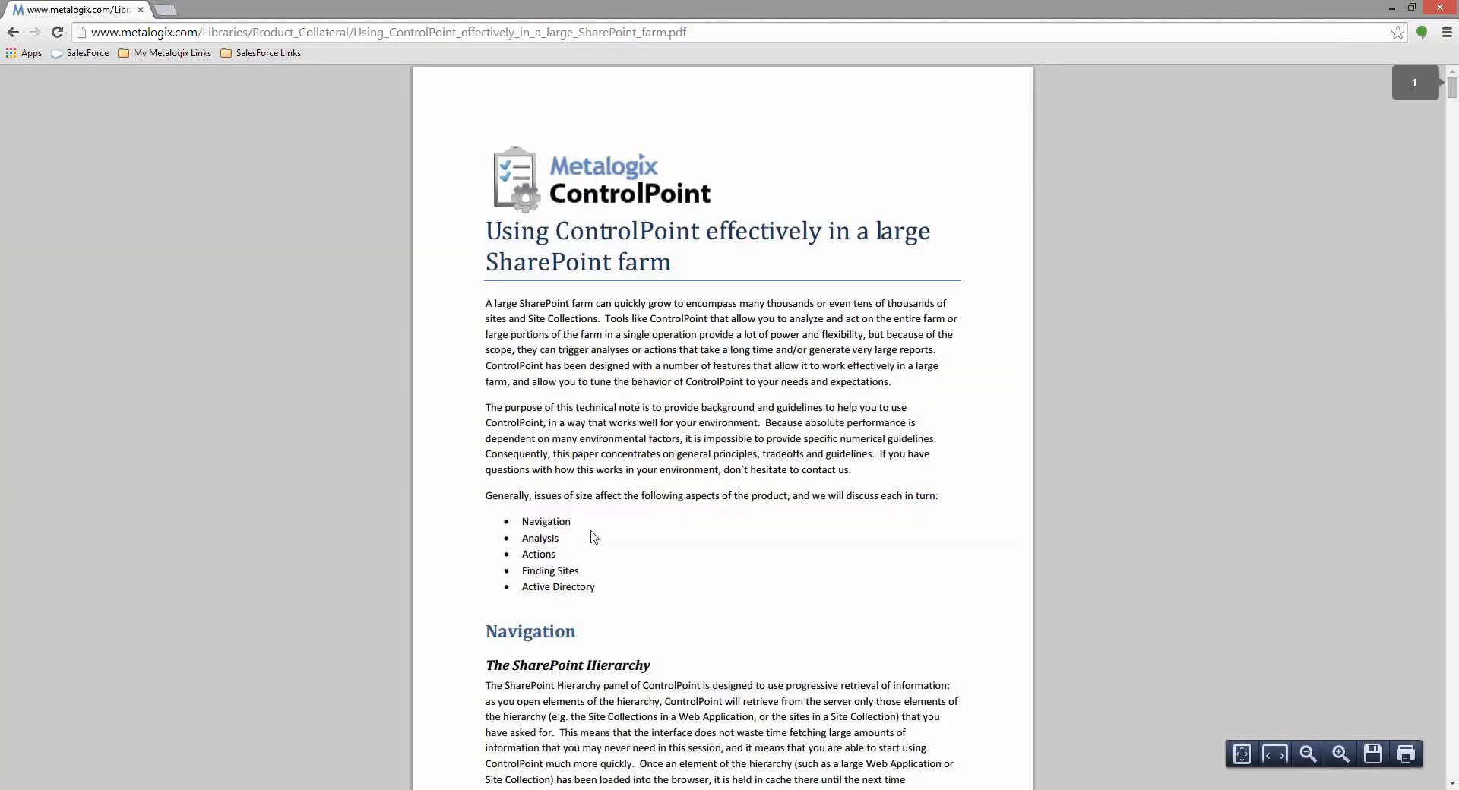
Skim the large-farm guide from its introduction through the Navigation and Analysis sections to the Actions section
left_click_drag(557, 521, 537, 532)
left_click(543, 549)
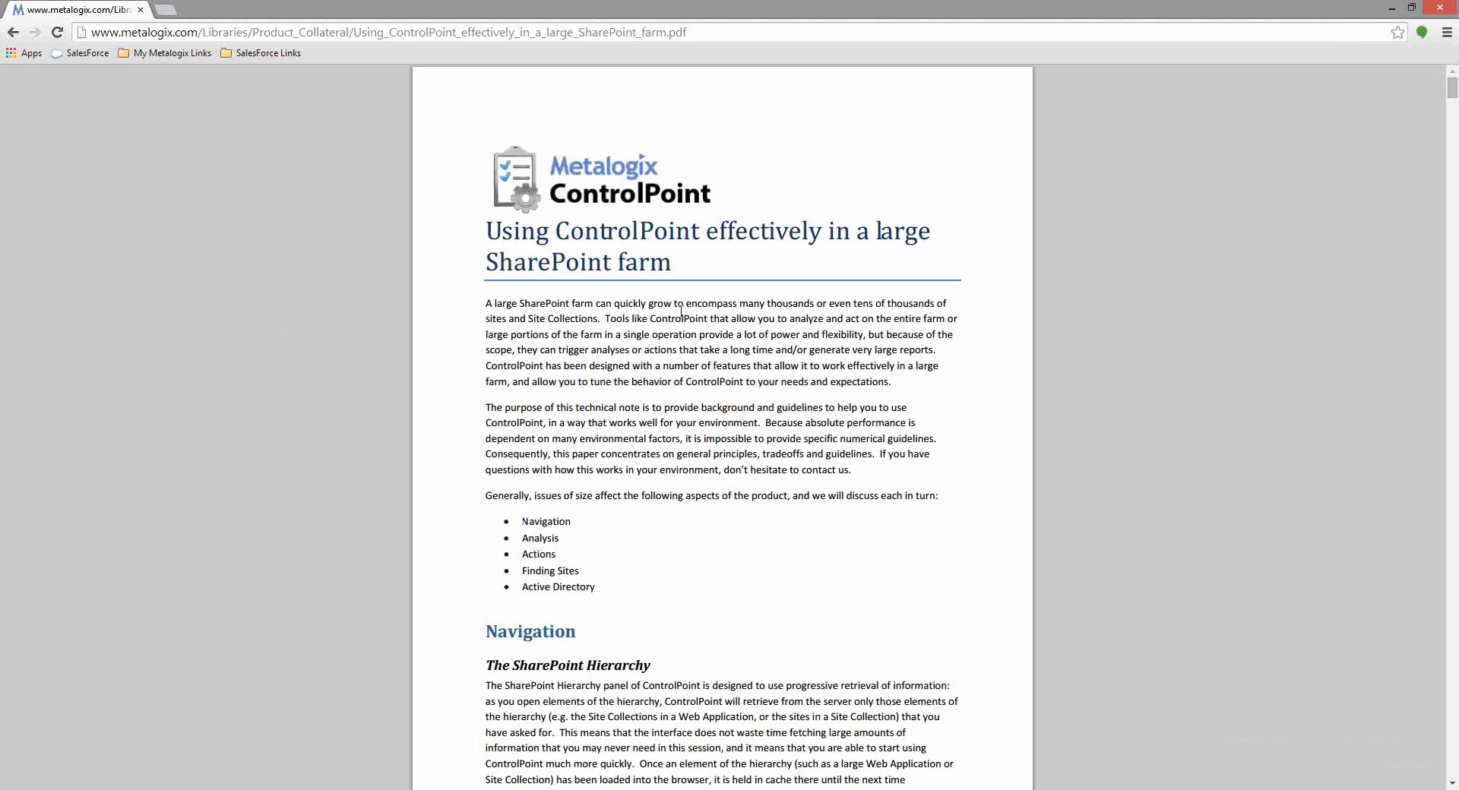
scroll(654, 289, "down", 7)
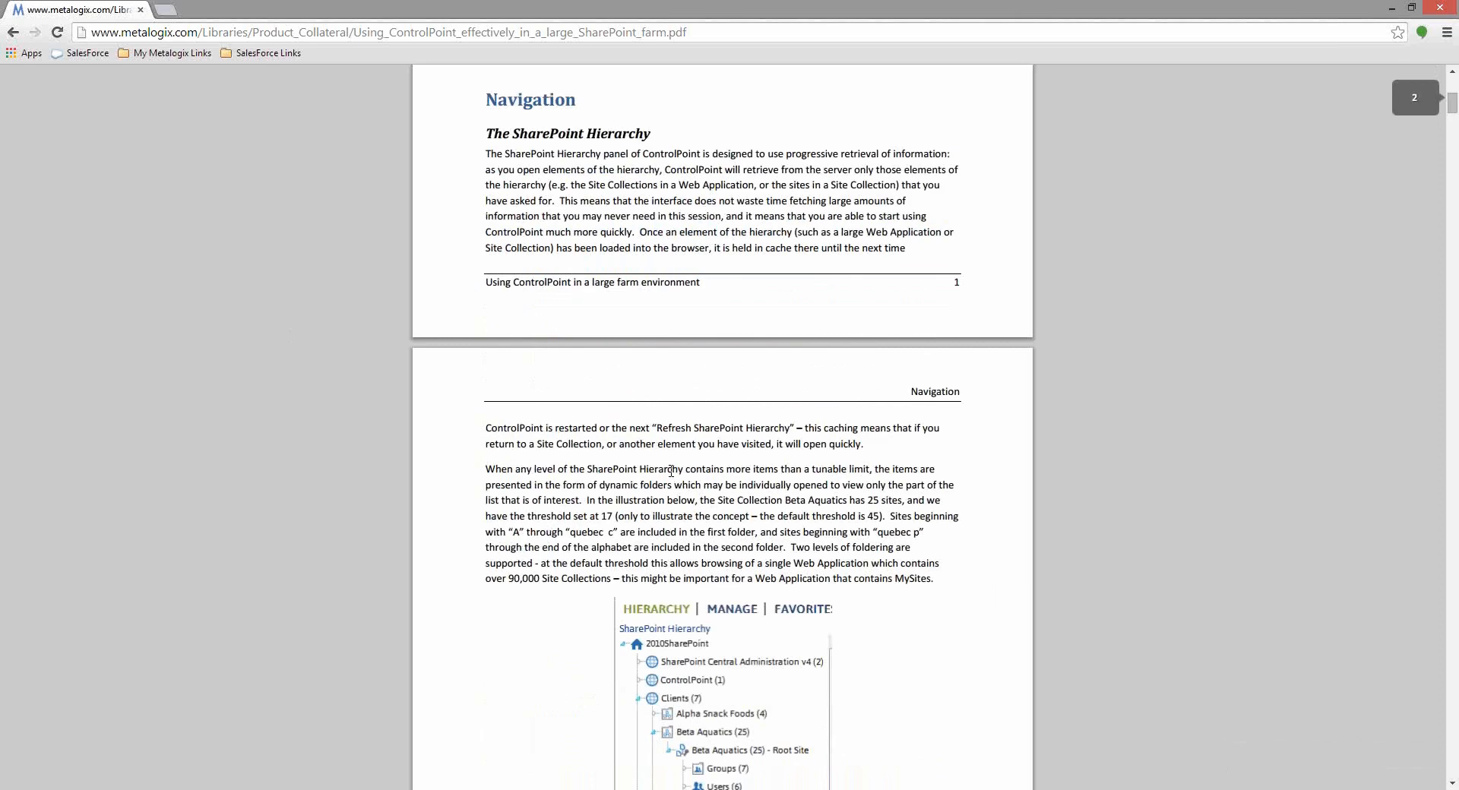
scroll(671, 471, "down", 20)
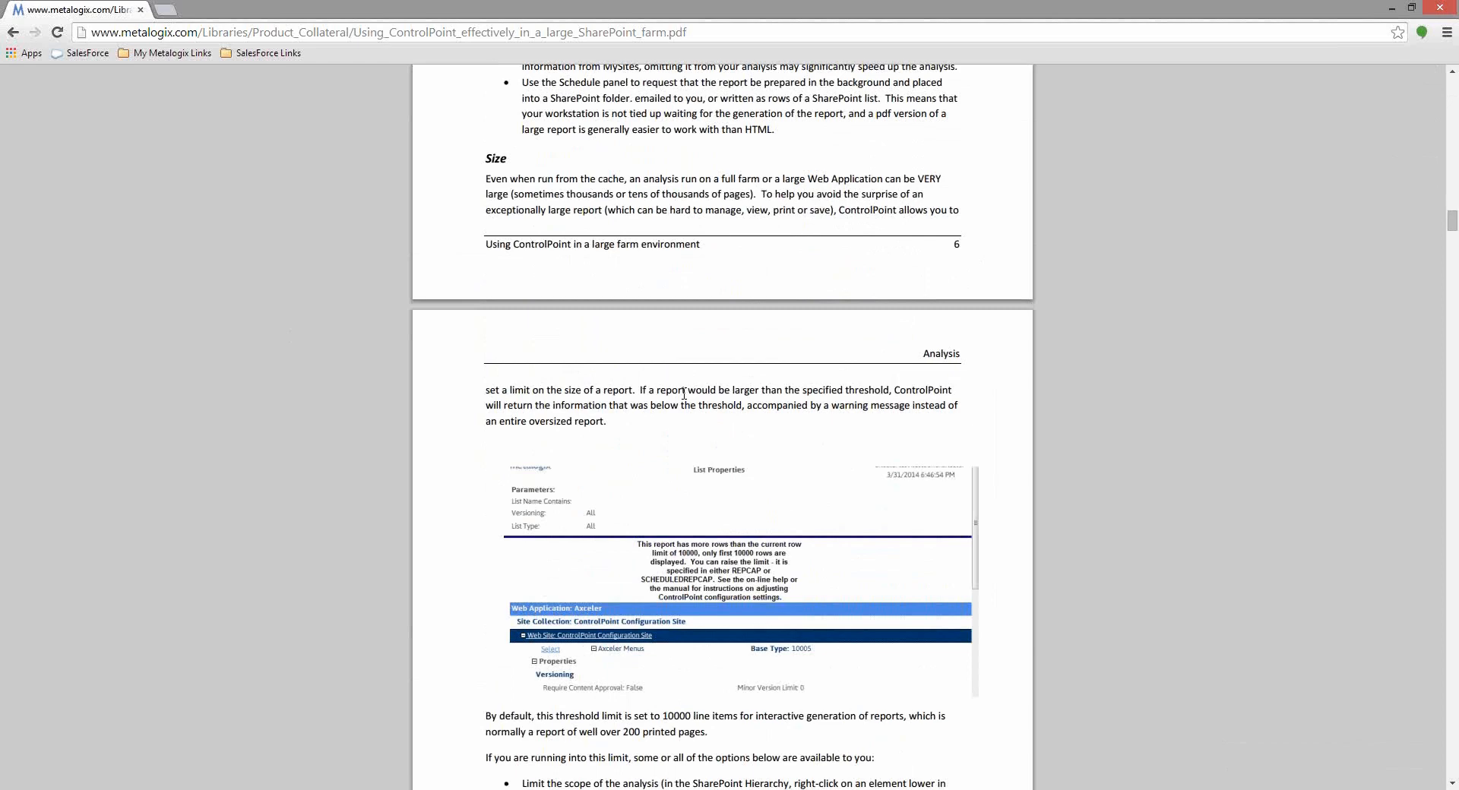
scroll(675, 393, "down", 18)
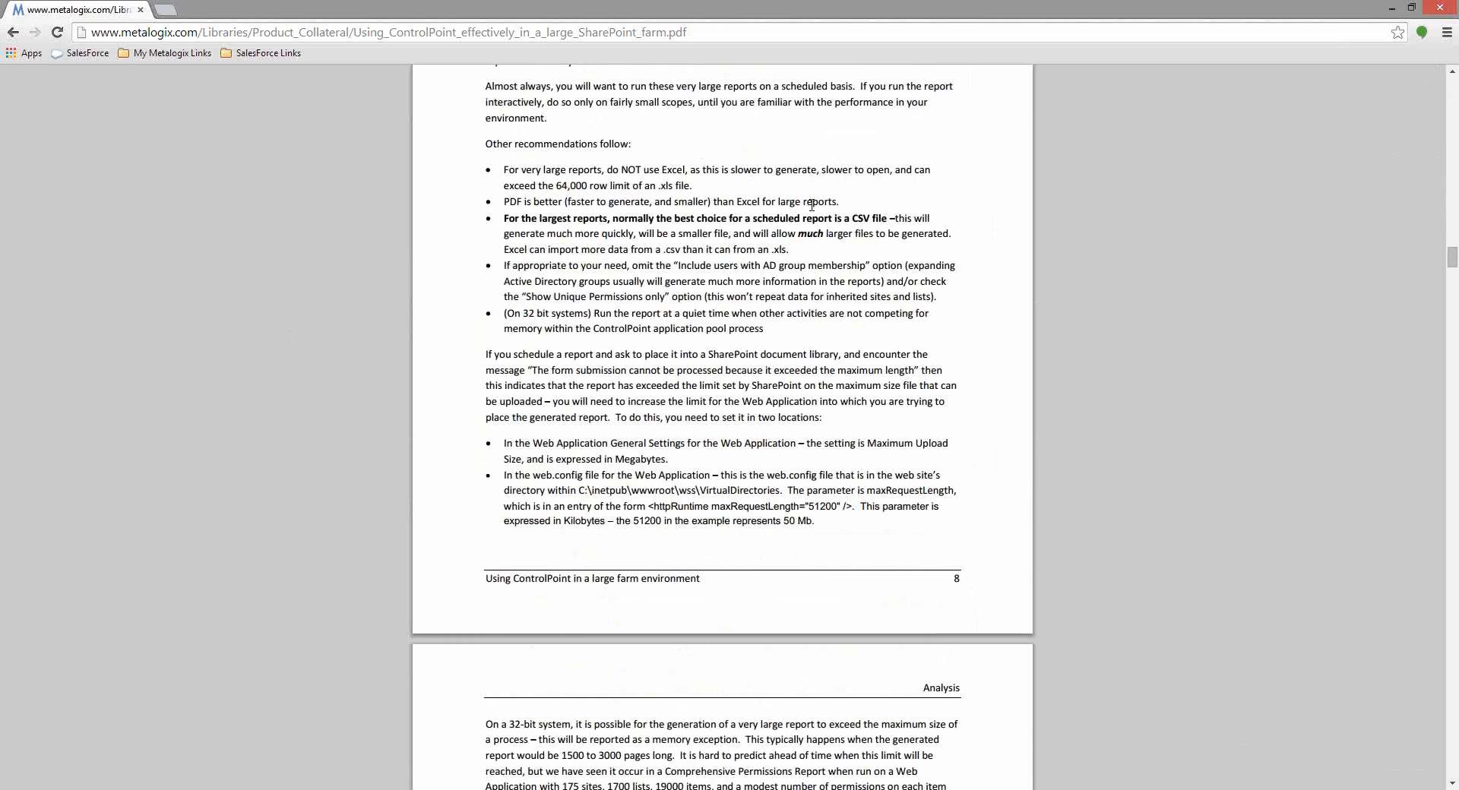
scroll(813, 171, "down", 20)
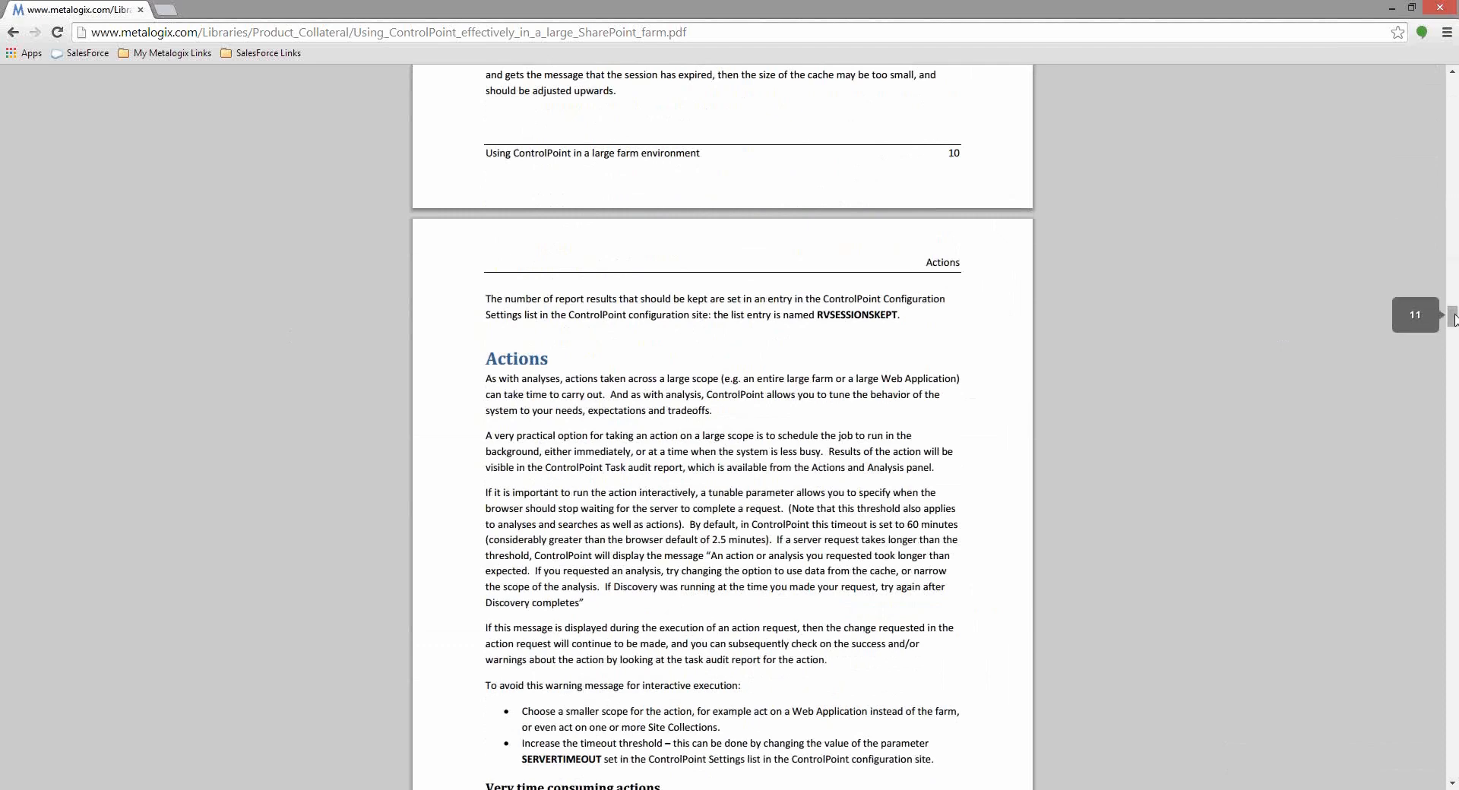
Go to Appendix C, Cached vs Real-Time reports, and check the Activity table's Site Collection Activity Analysis row
left_click_drag(1454, 315, 1454, 637)
scroll(897, 251, "up", 6)
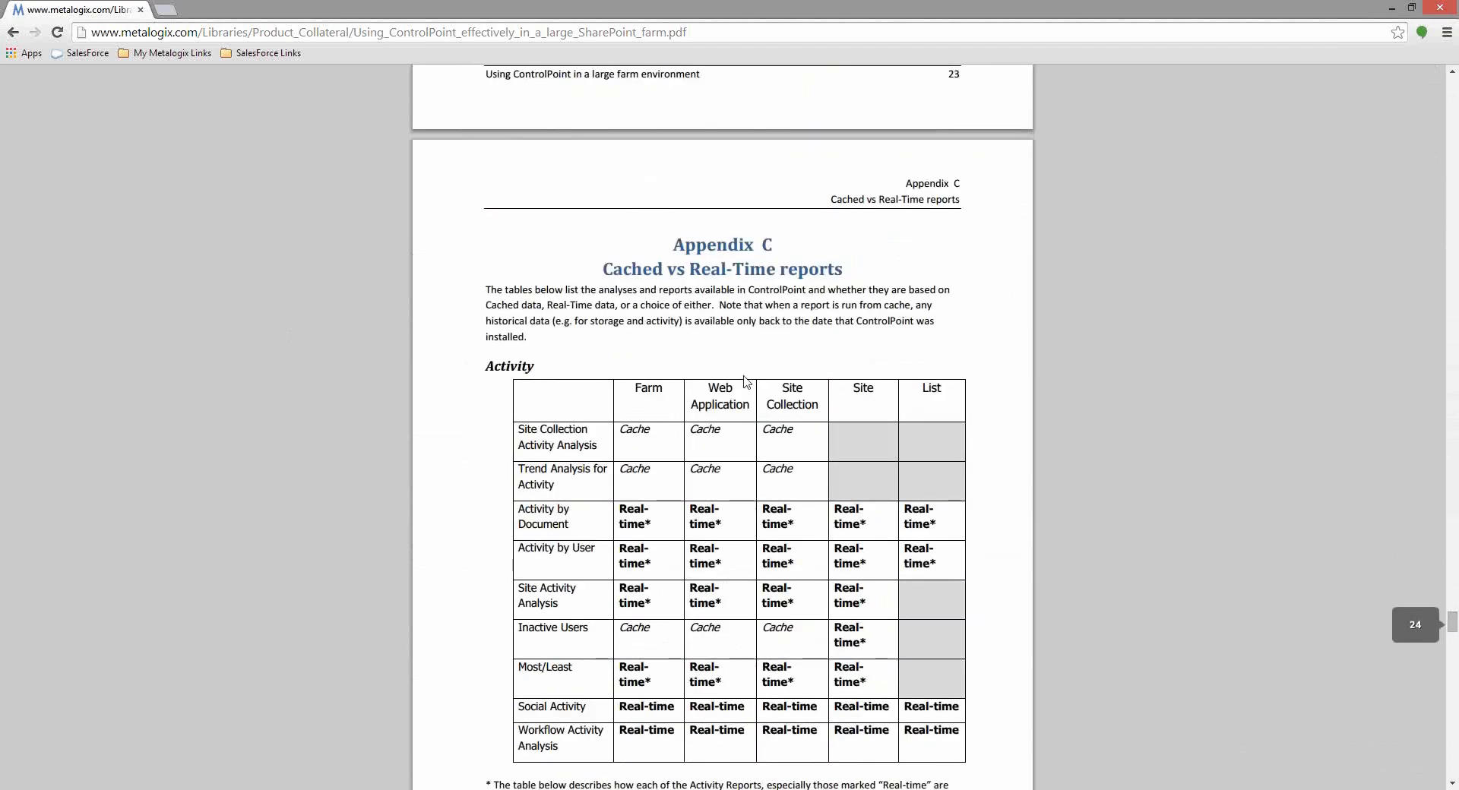
scroll(582, 275, "down", 2)
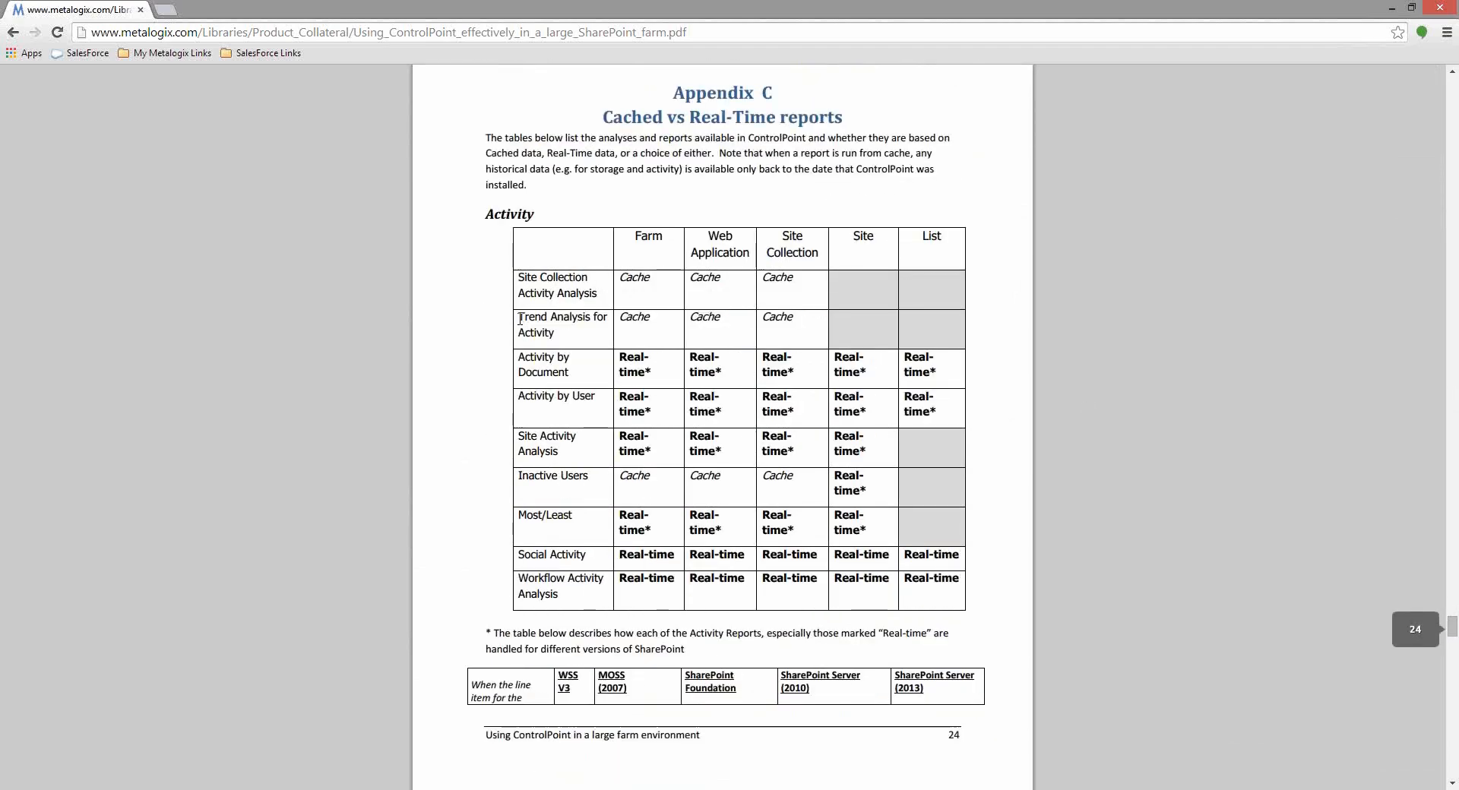
left_click_drag(518, 318, 573, 332)
left_click_drag(519, 274, 615, 285)
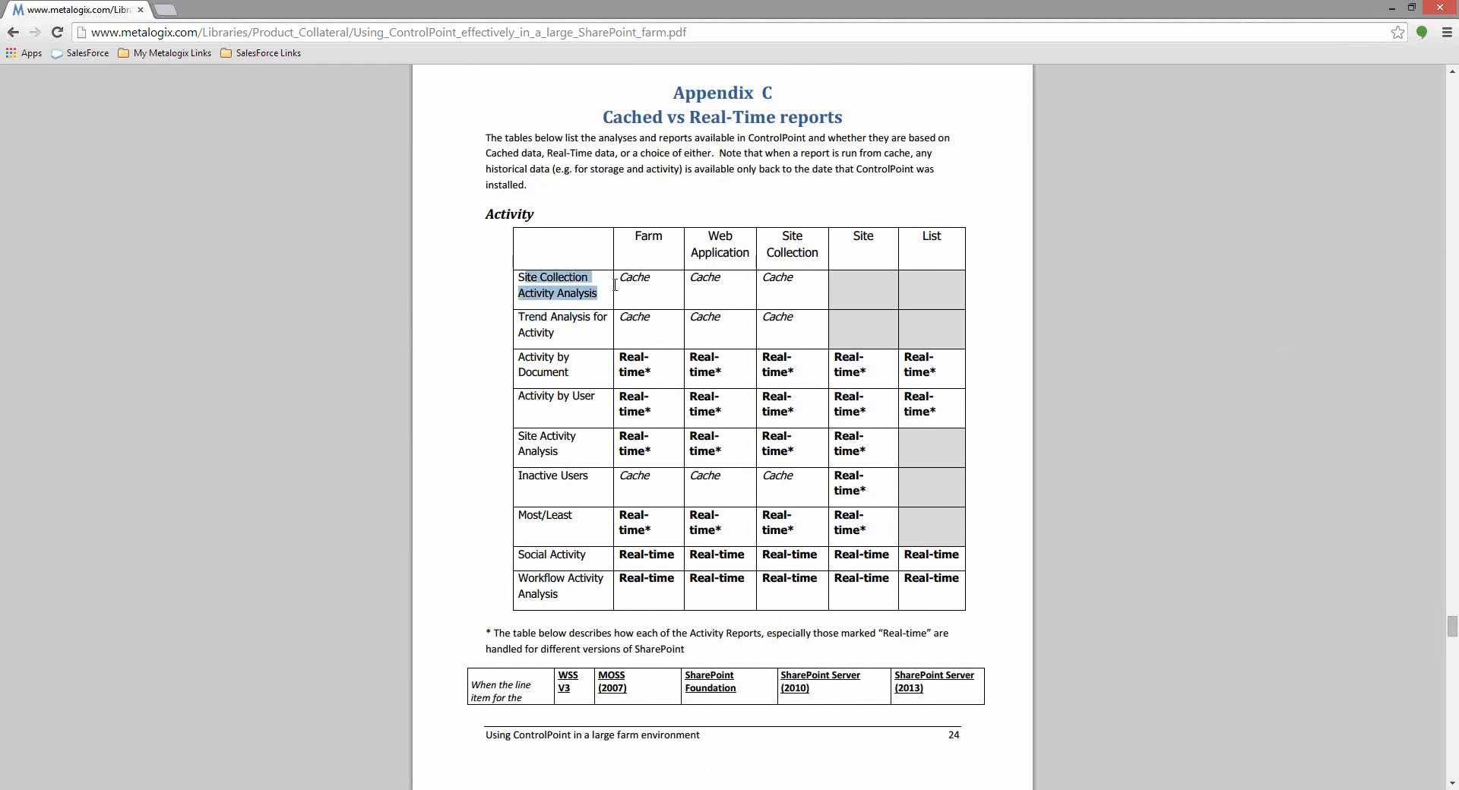
left_click(625, 277)
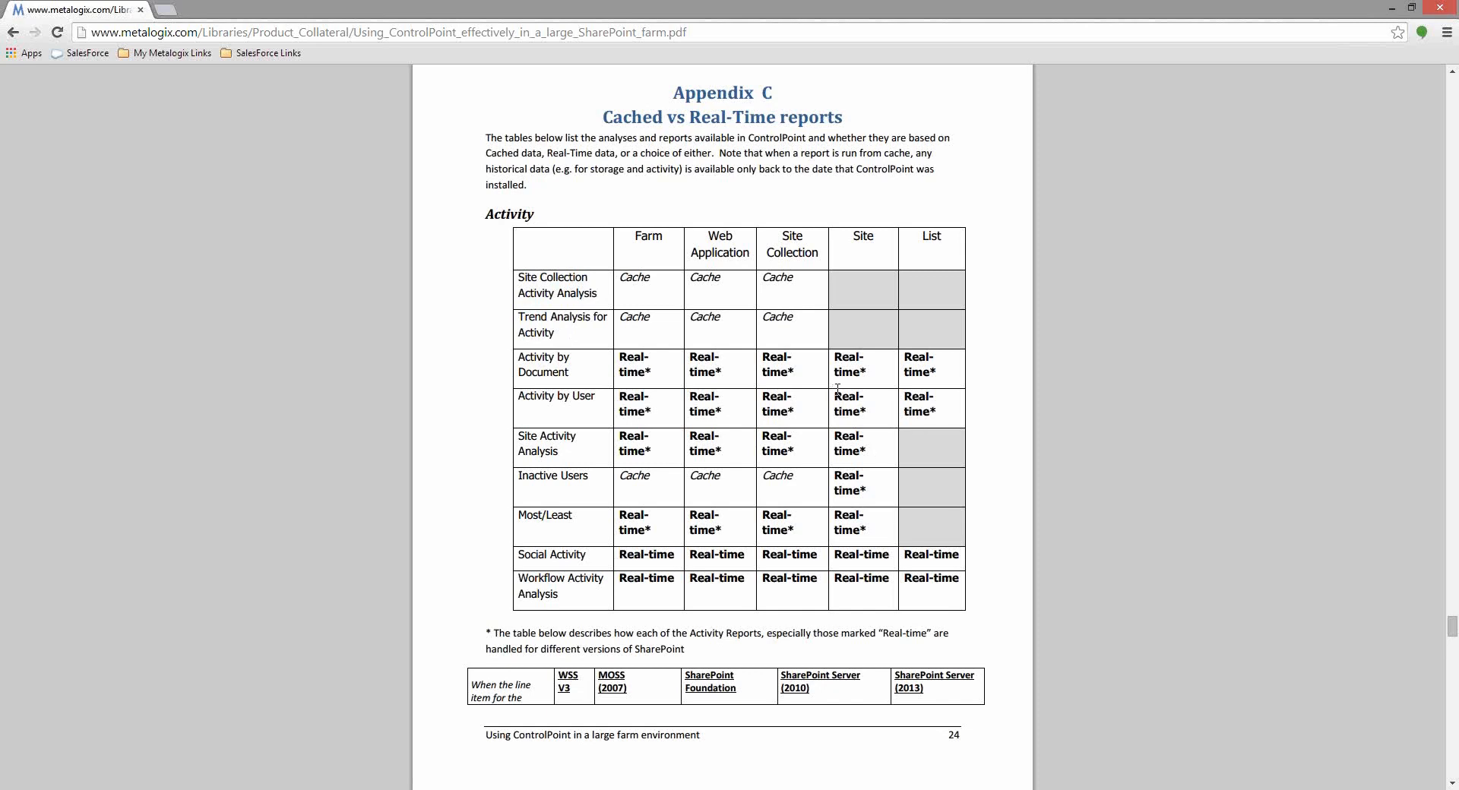
Read the Appendix C table of activity report sources by SharePoint version and the notes on availability of data
scroll(836, 392, "down", 5)
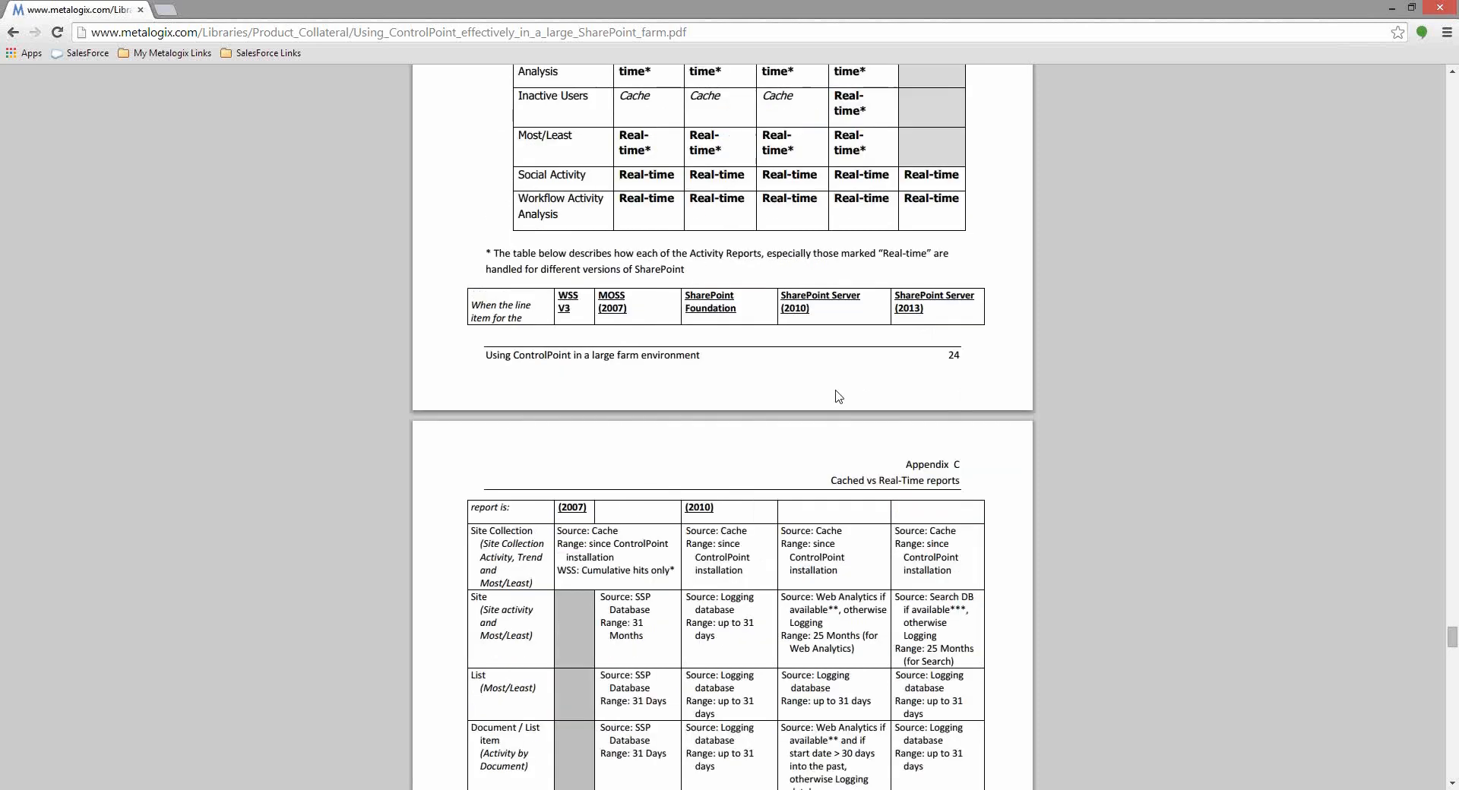
scroll(838, 391, "down", 1)
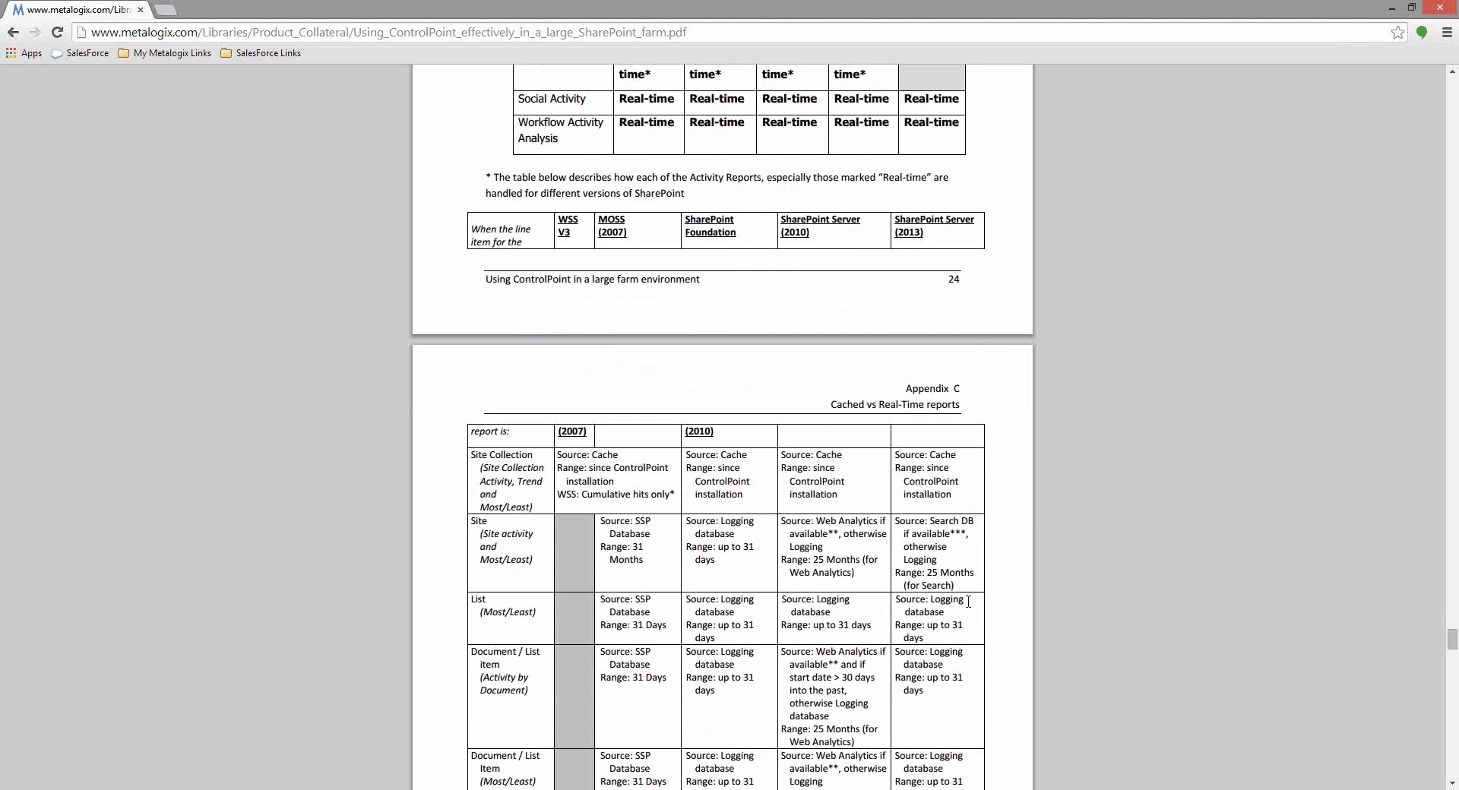
scroll(962, 597, "down", 5)
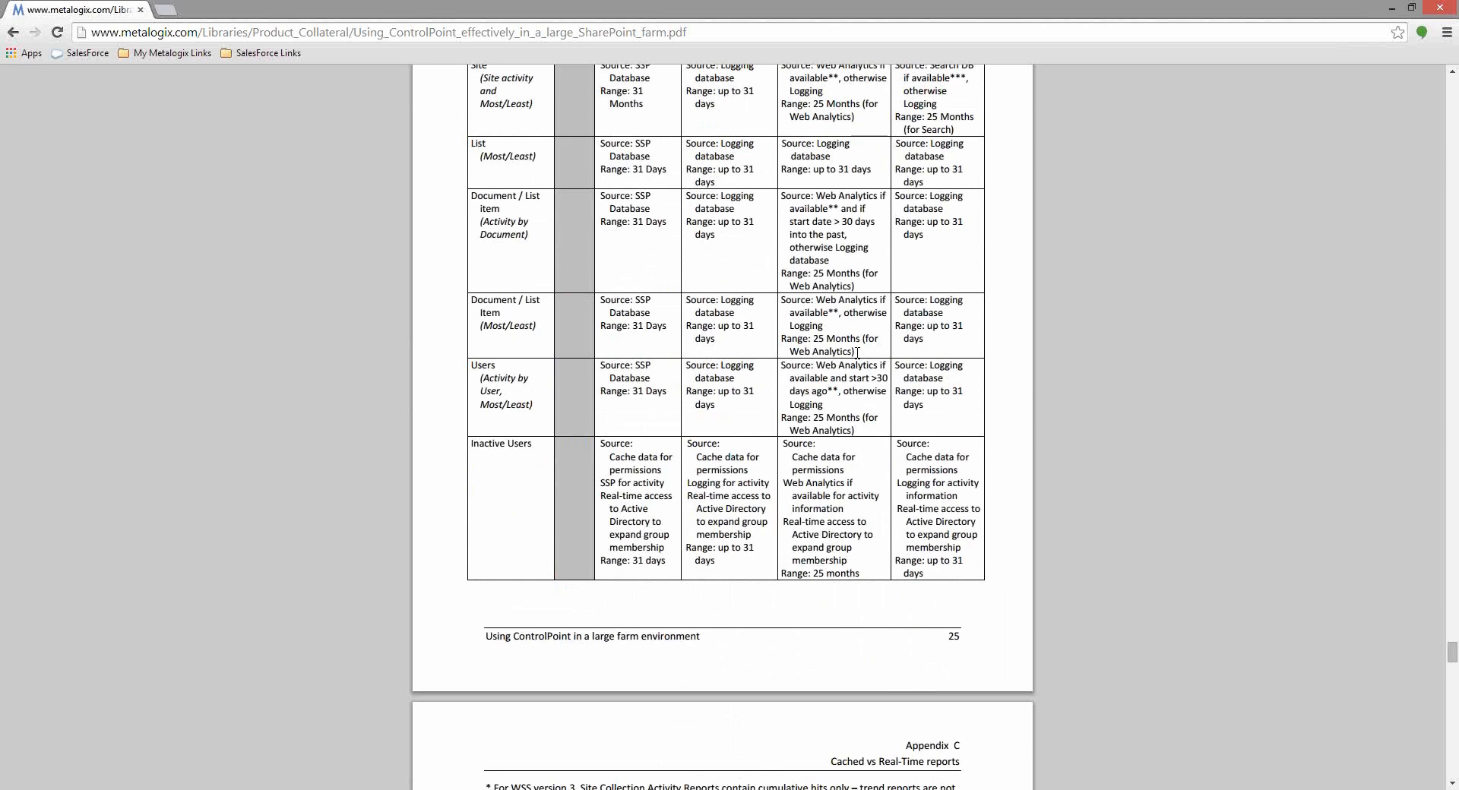
scroll(773, 365, "down", 3)
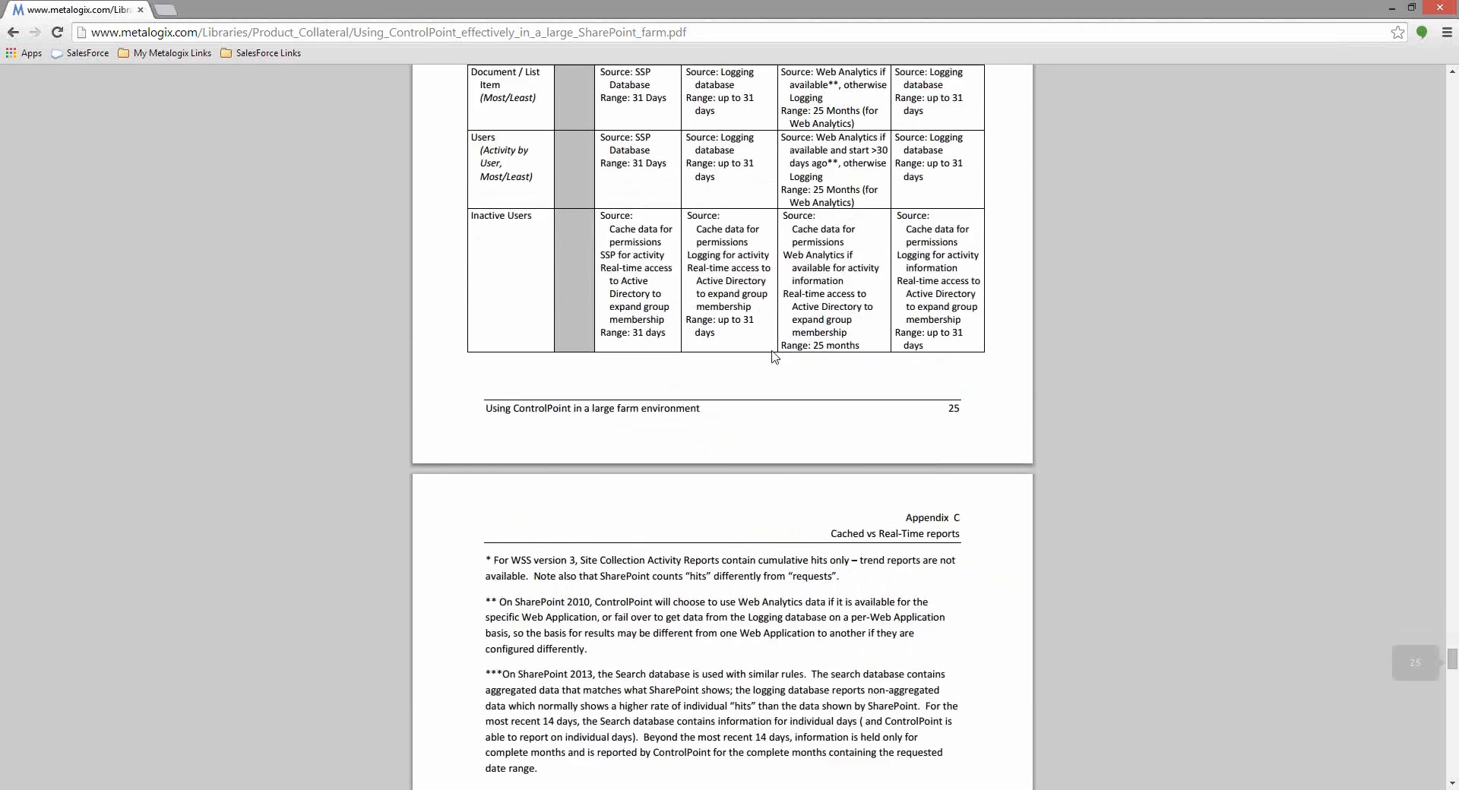
scroll(772, 356, "down", 9)
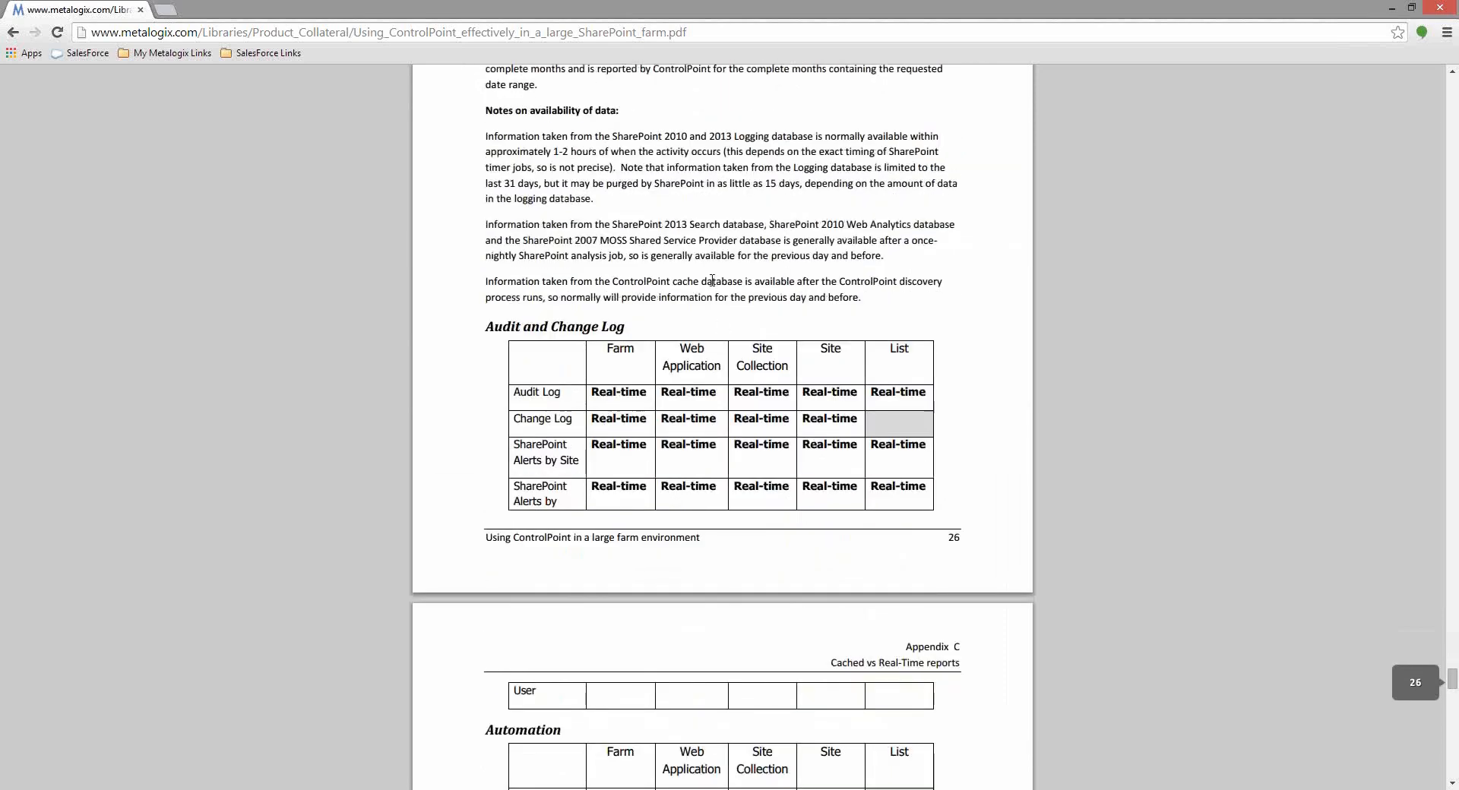
Look over the cached and real-time tables for Automation, Content and Configuration reports in Appendix C
scroll(717, 395, "down", 5)
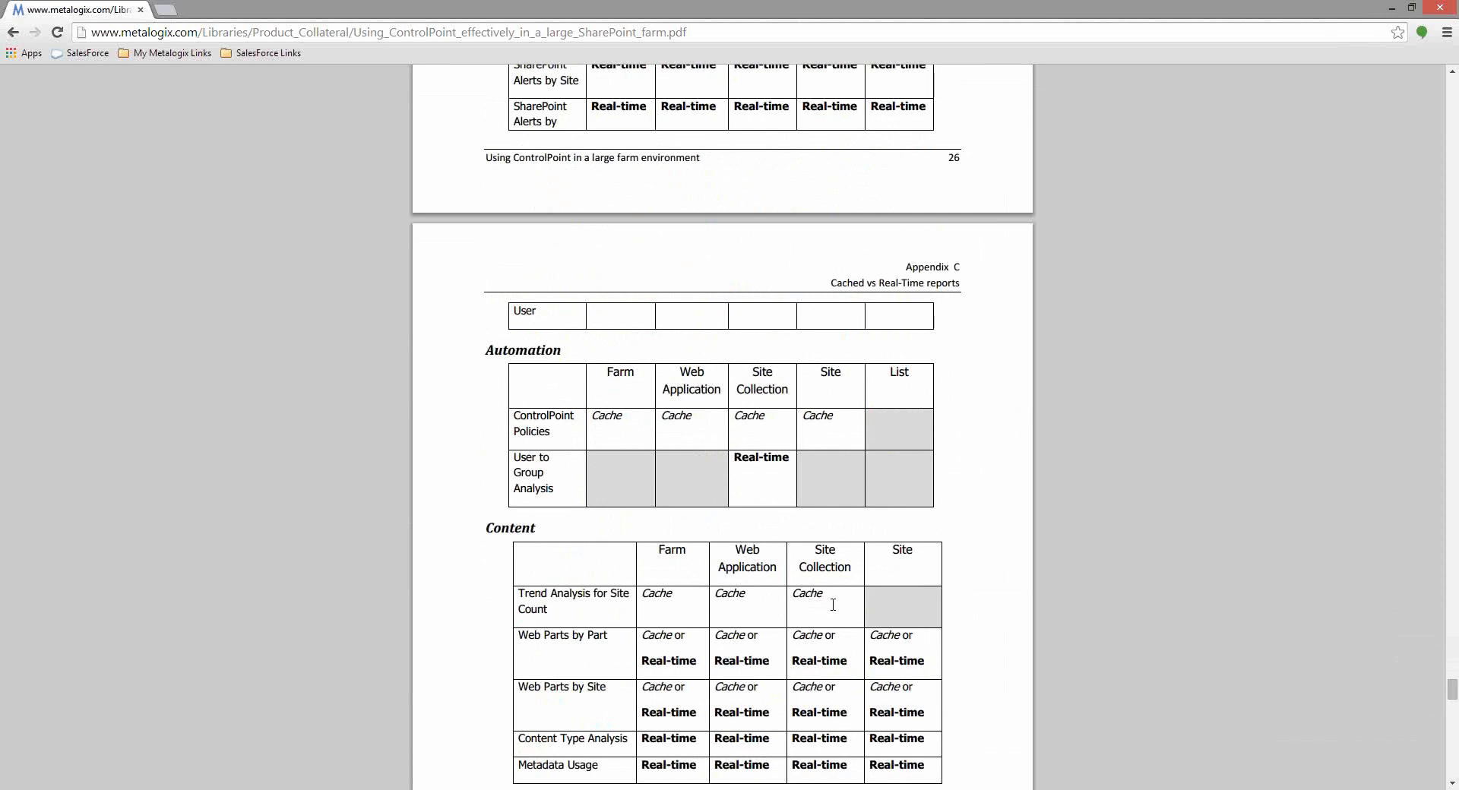
scroll(742, 351, "down", 7)
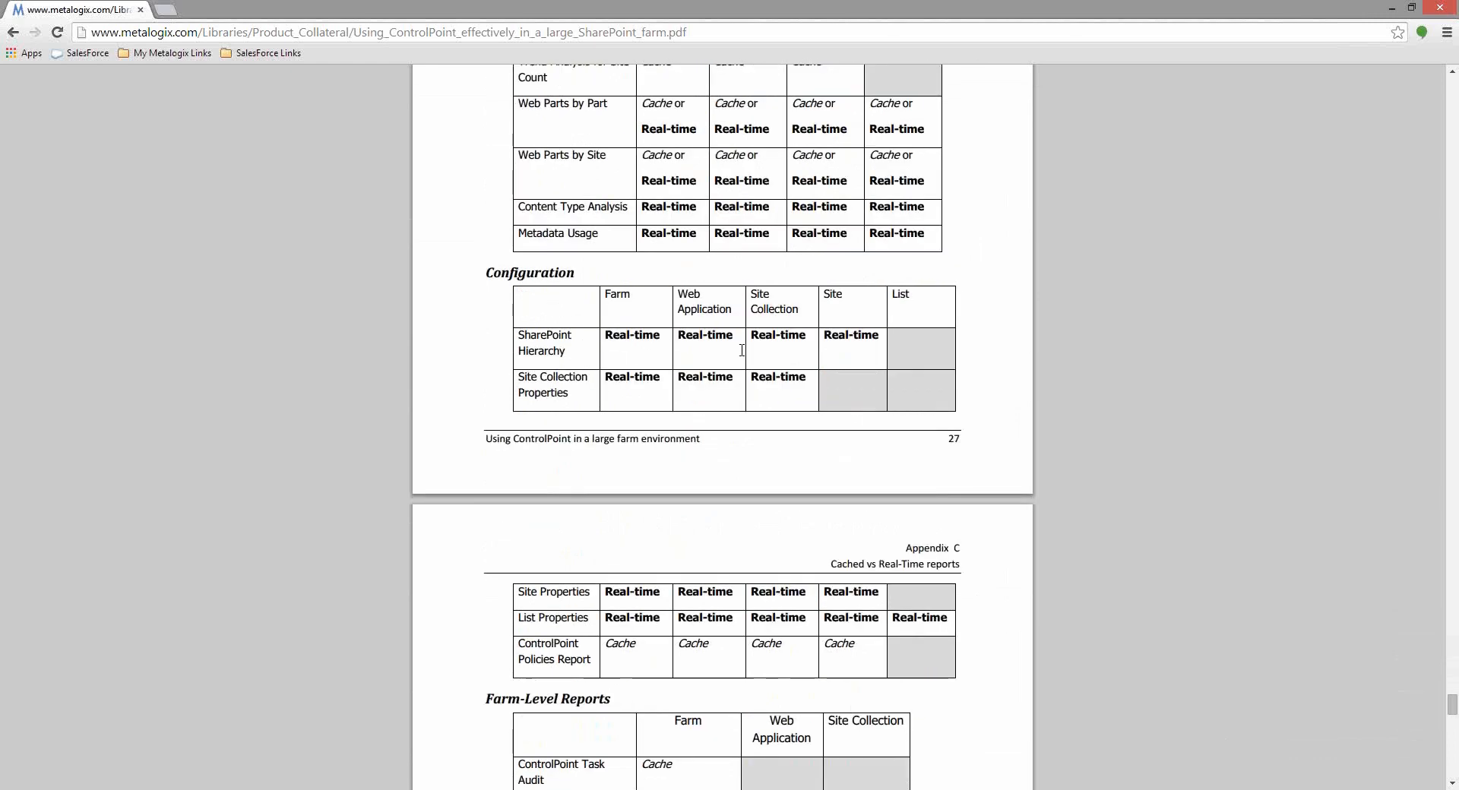
scroll(742, 346, "up", 6)
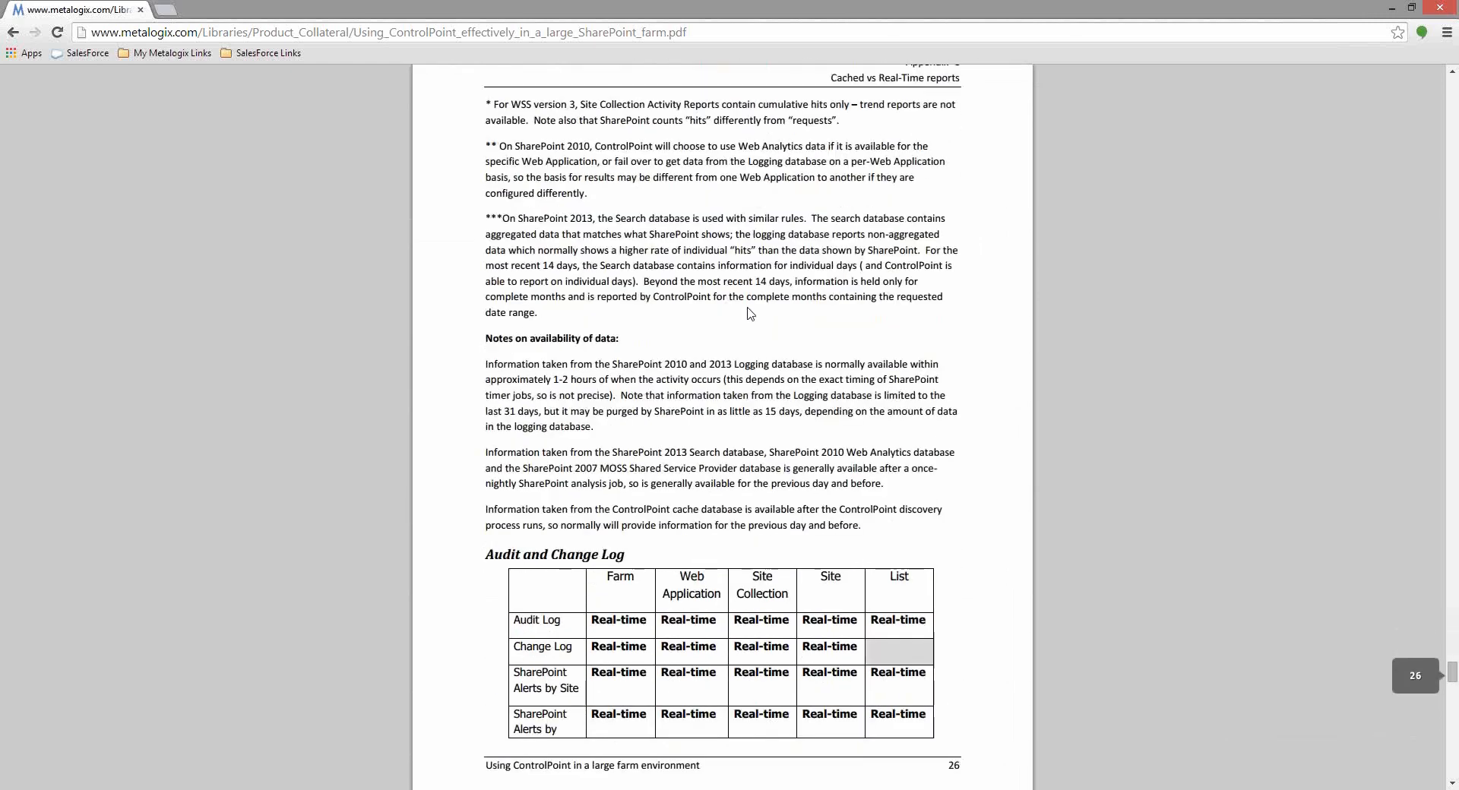
scroll(750, 313, "up", 10)
Leave the guide and show the path to the ControlPoint documentation page through Support's Product Downloads and Resources
left_click(12, 33)
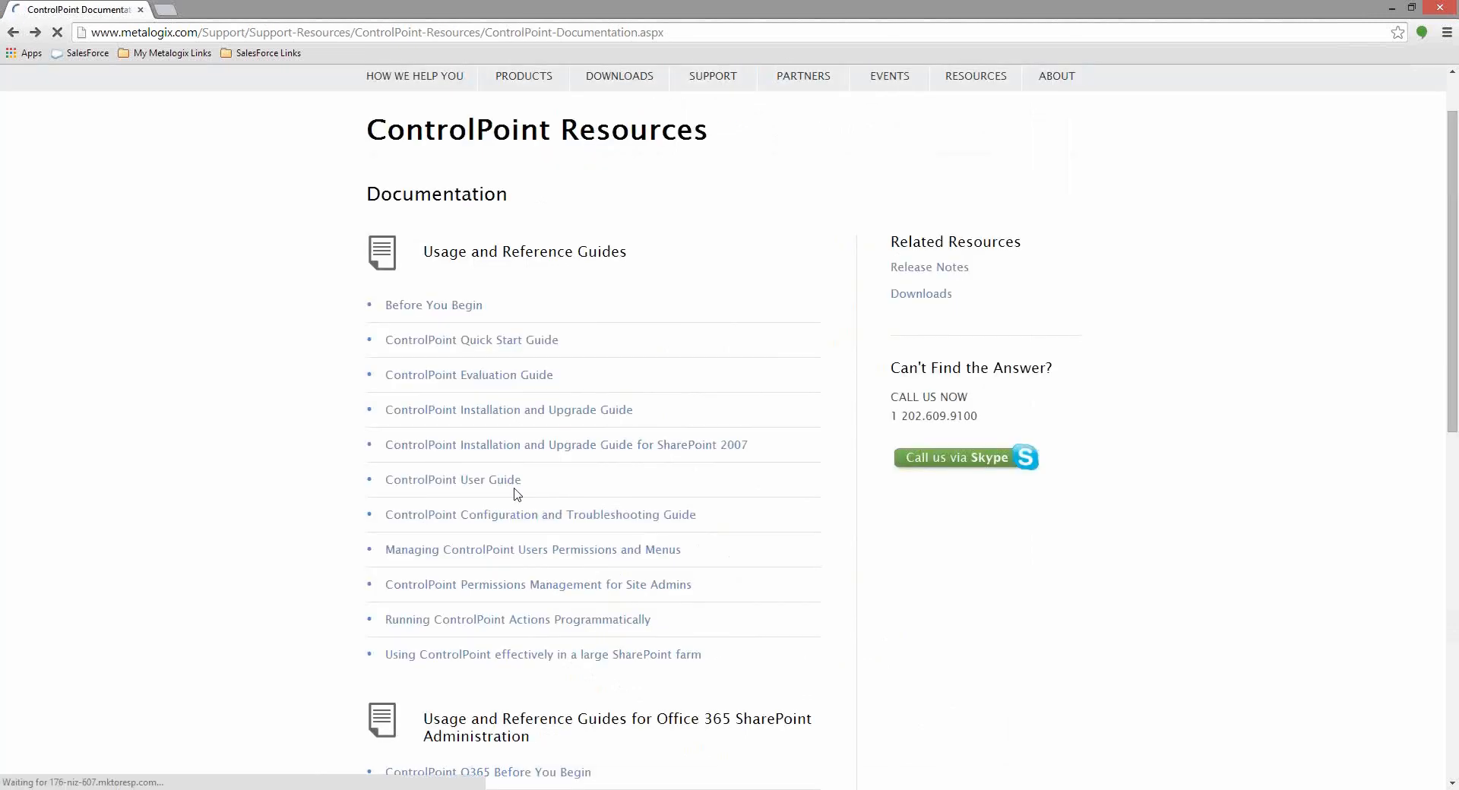
mouse_move(695, 152)
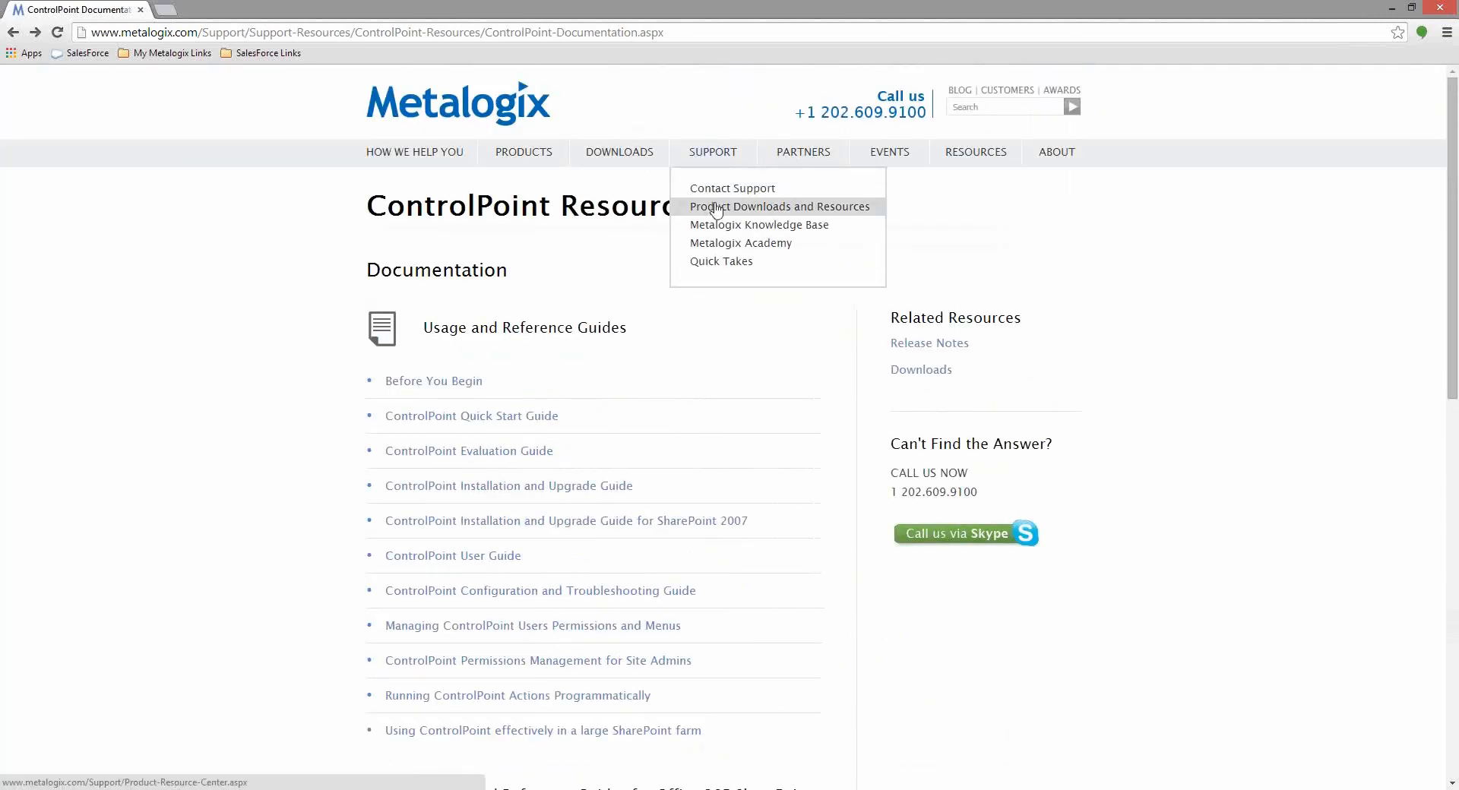
left_click(716, 209)
scroll(509, 494, "down", 3)
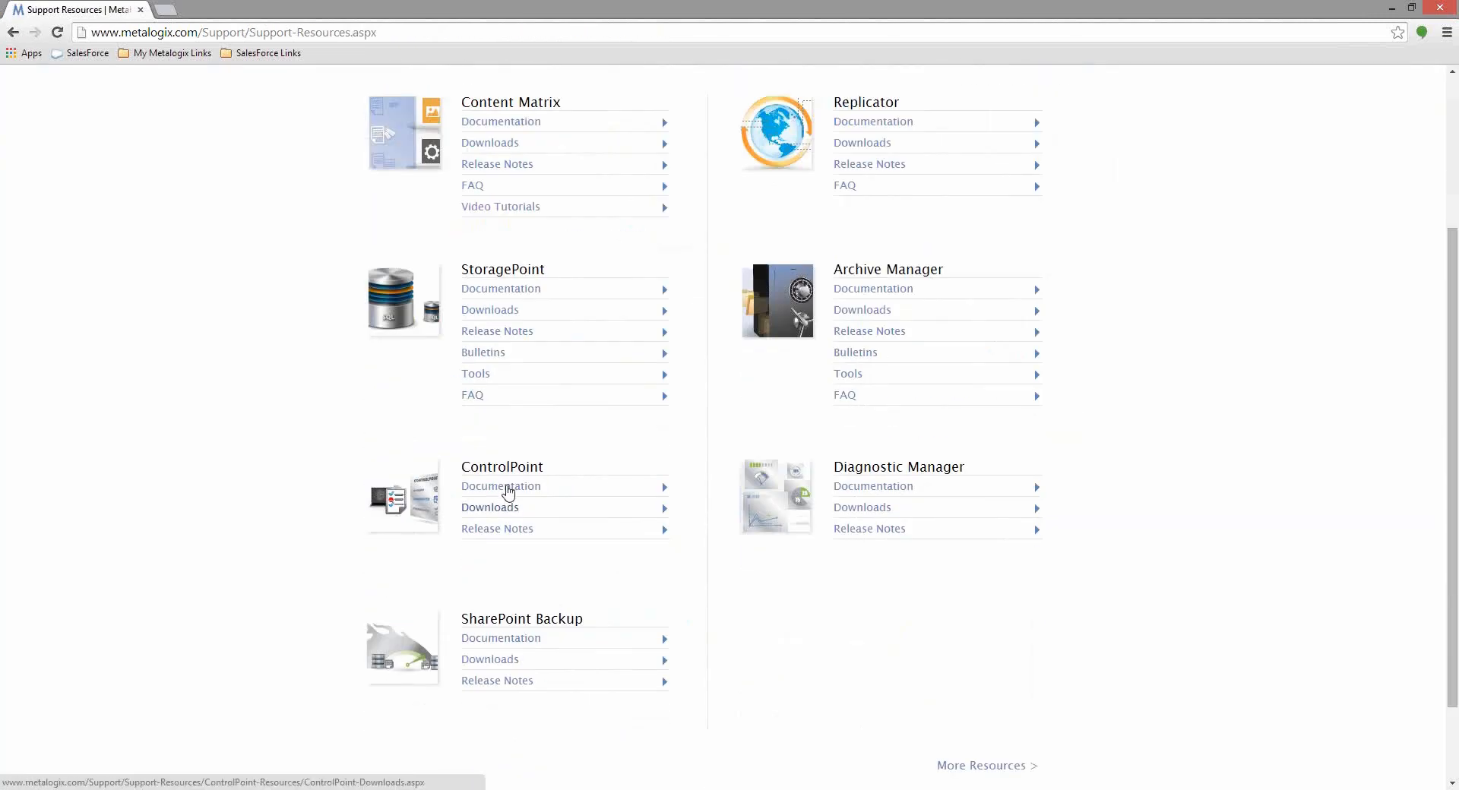
left_click(508, 490)
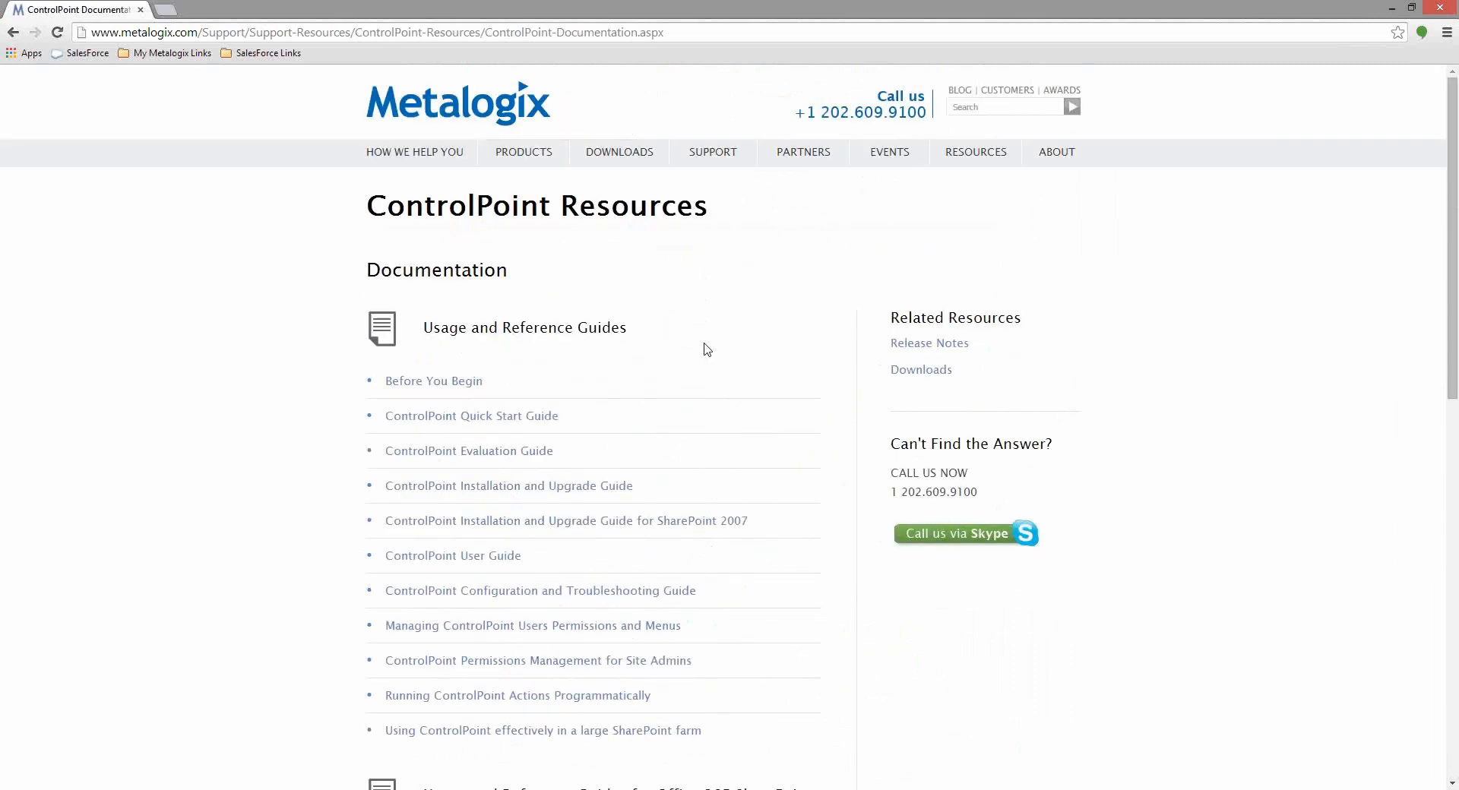
Reopen the guide on using ControlPoint in a large SharePoint farm and switch to the running PowerPoint slide show
scroll(747, 661, "down", 1)
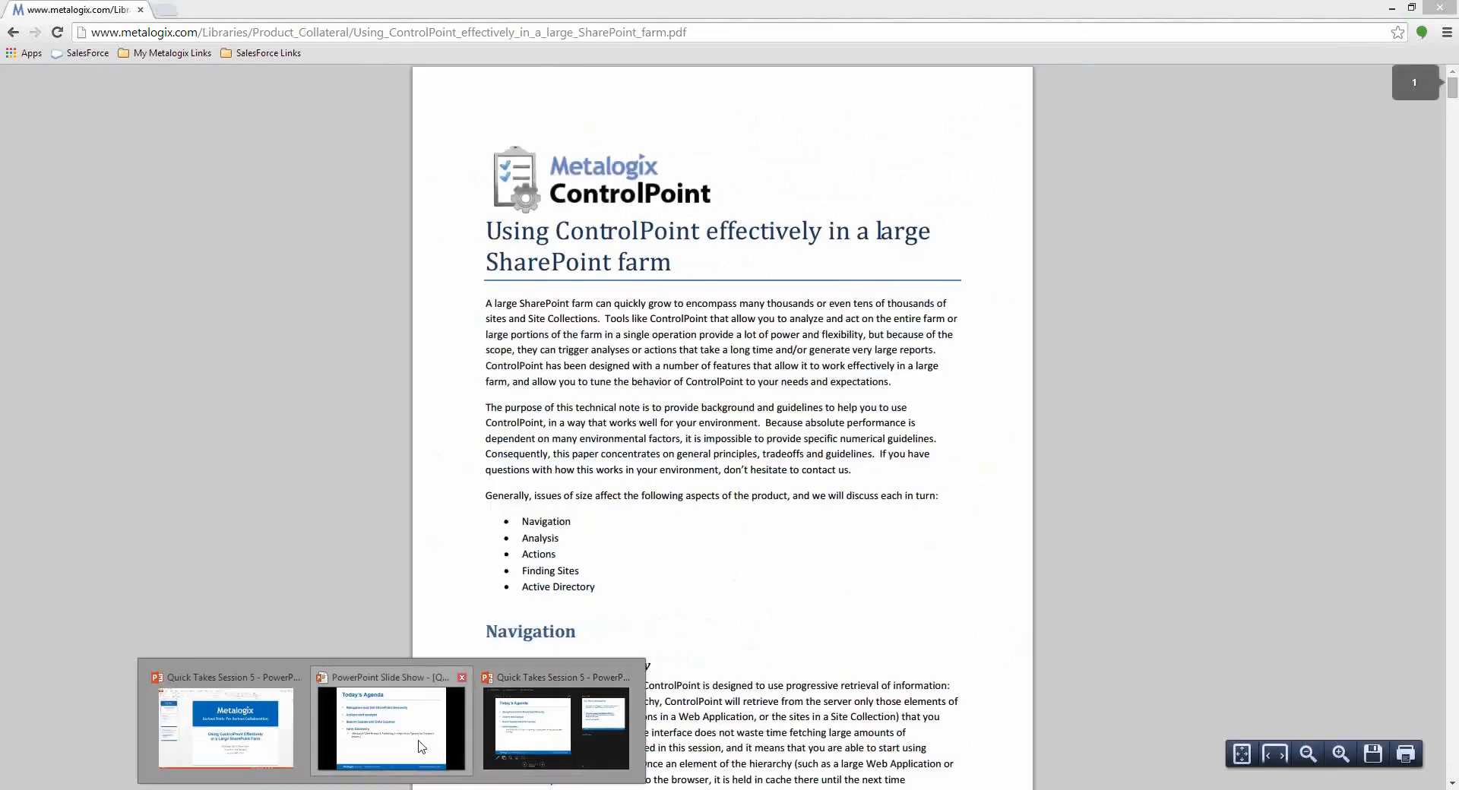
left_click(419, 743)
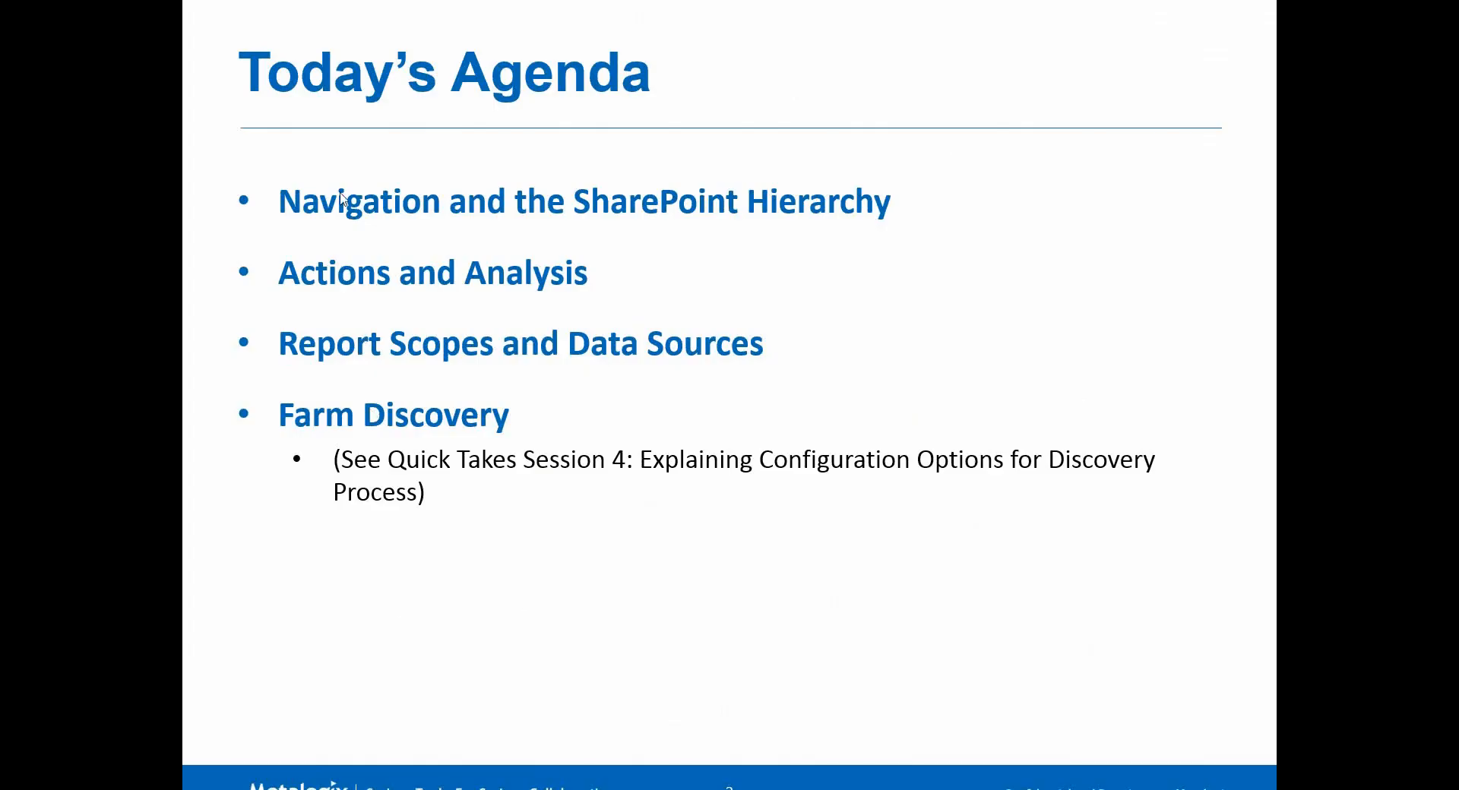